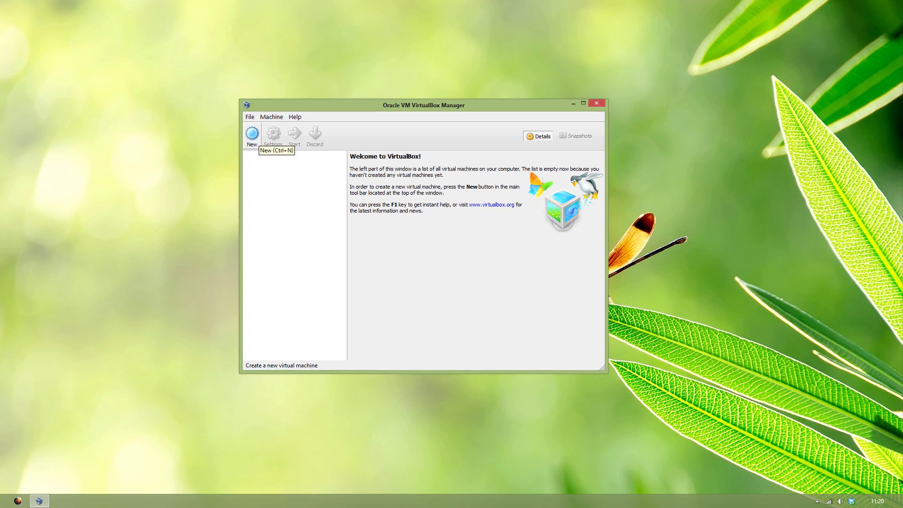
Step: Start a new virtual machine named 'Elemantary OS'
left_click(252, 134)
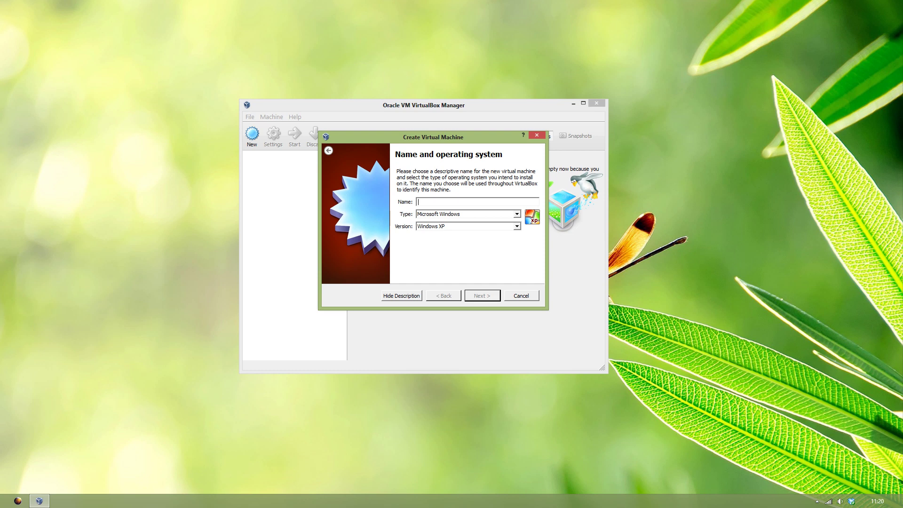
type("E")
key("BackSpace")
type("Elemantary ")
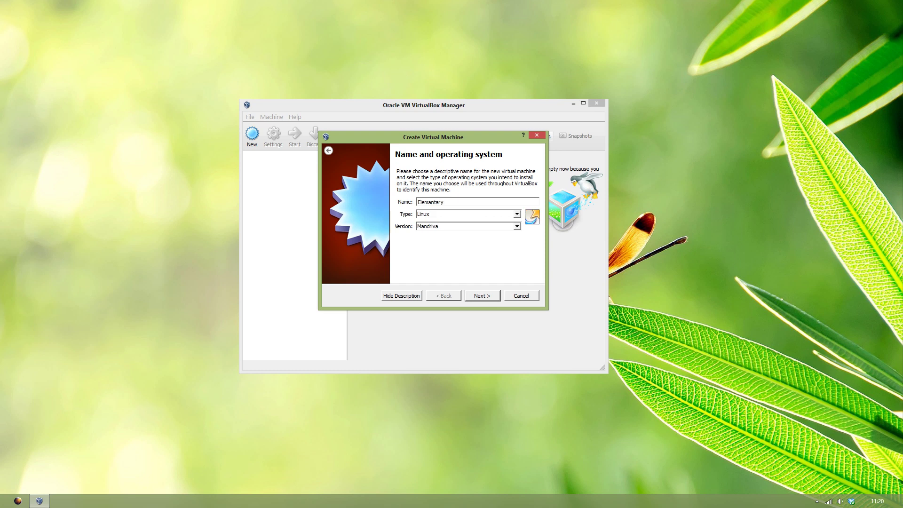
type("OS")
Step: Set its version to Ubuntu (64 bit) and give it 4096 MB of memory
left_click(515, 226)
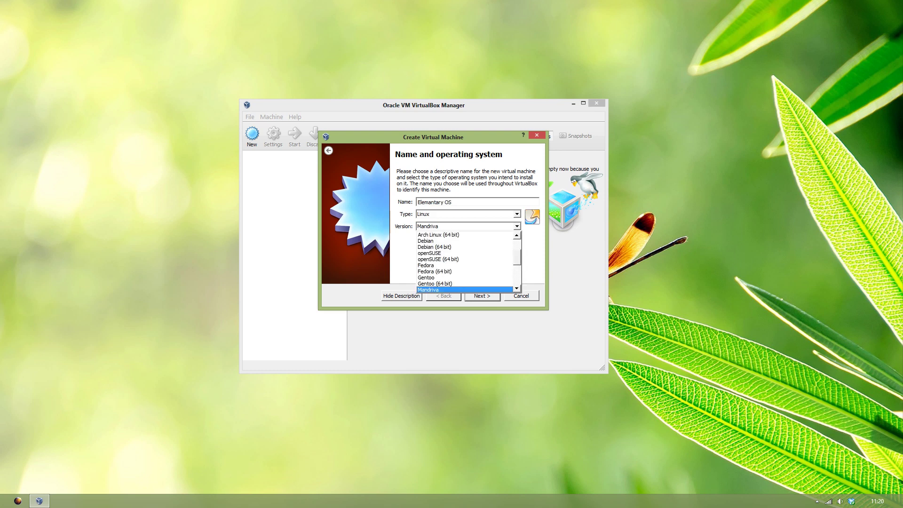
scroll(463, 284, "down", 4)
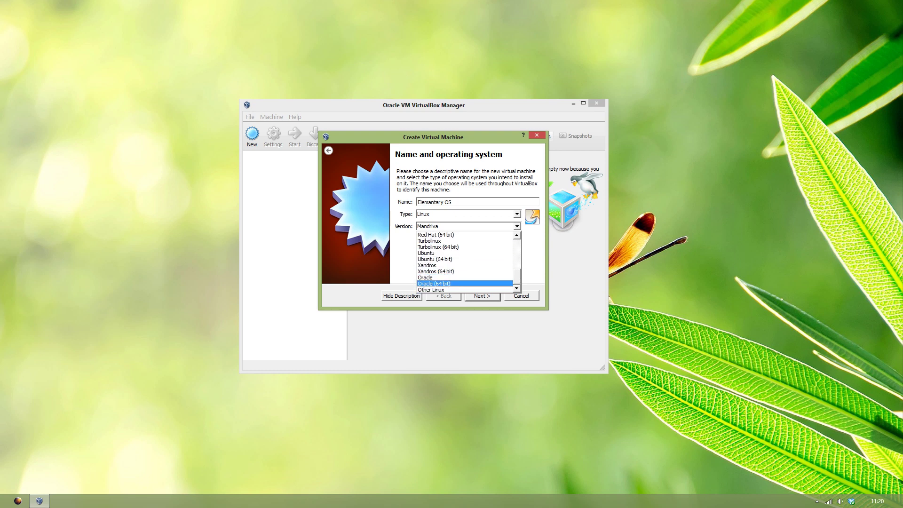
left_click(435, 259)
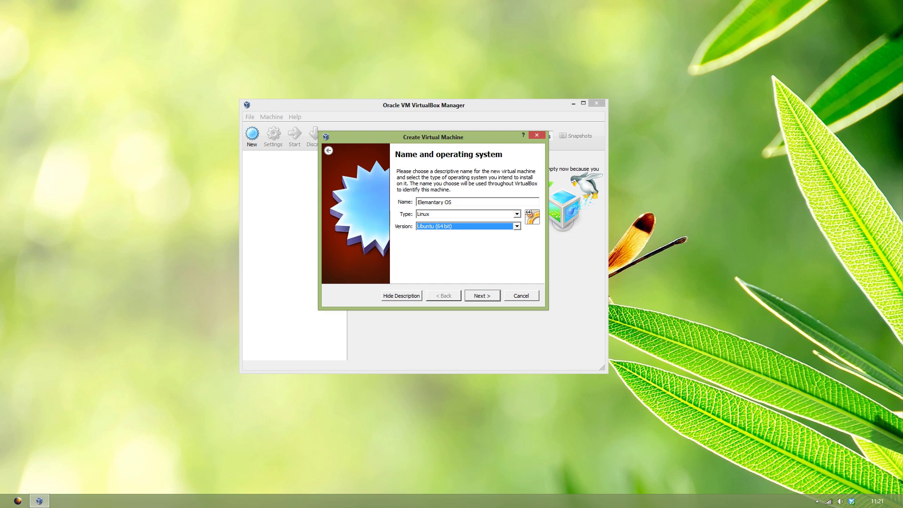
key("Return")
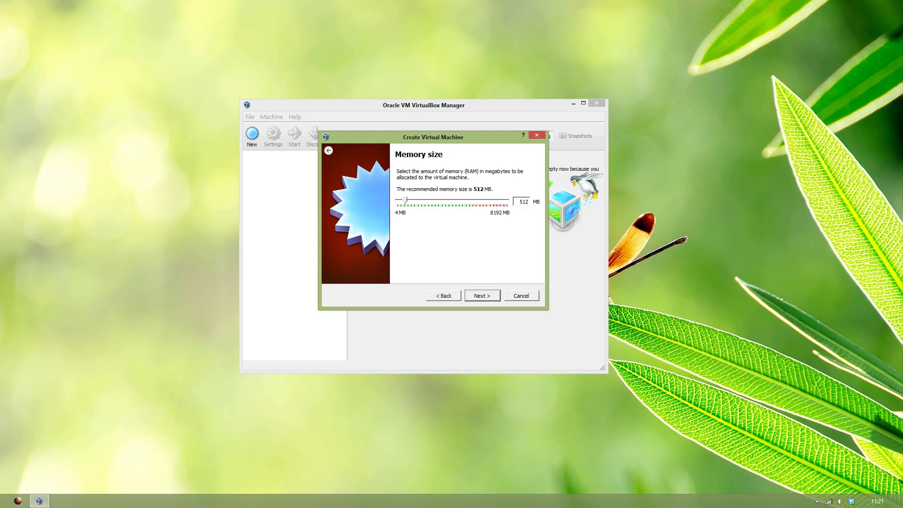
left_click_drag(405, 200, 453, 199)
right_click(459, 500)
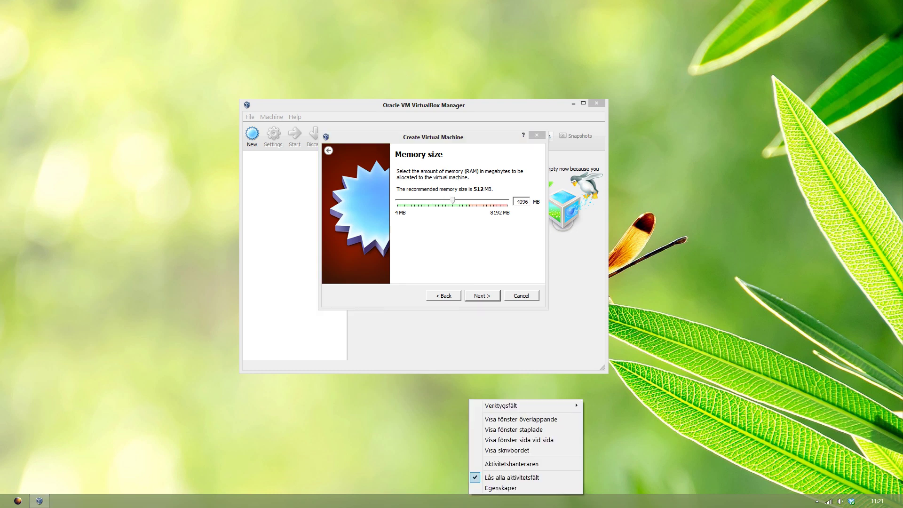
left_click(489, 470)
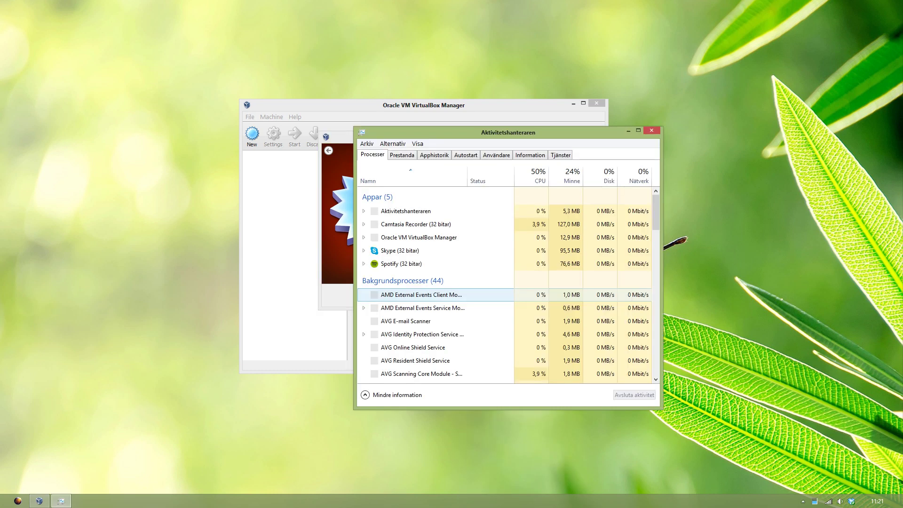
left_click(402, 154)
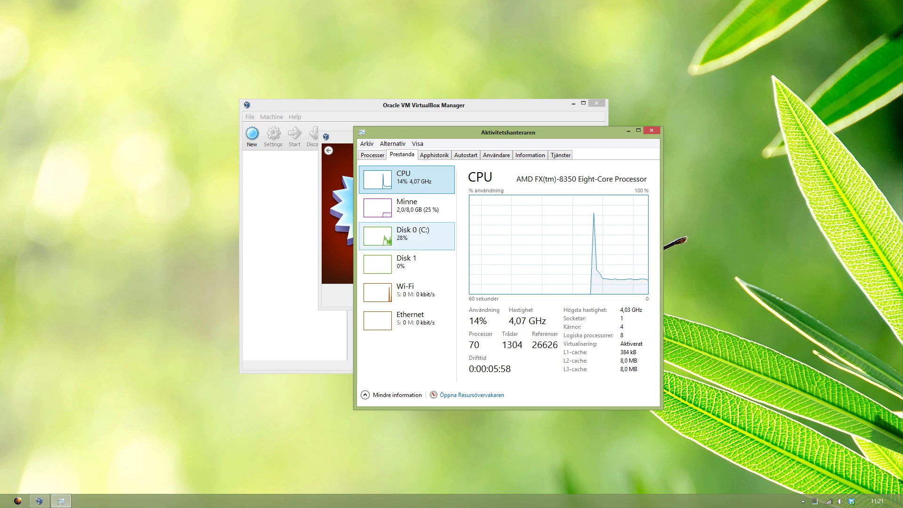
left_click(406, 208)
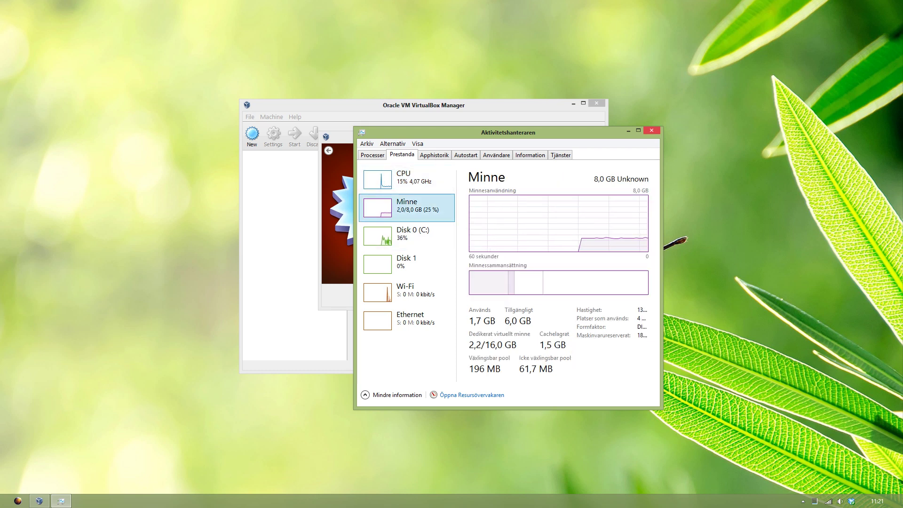
key("alt+F4")
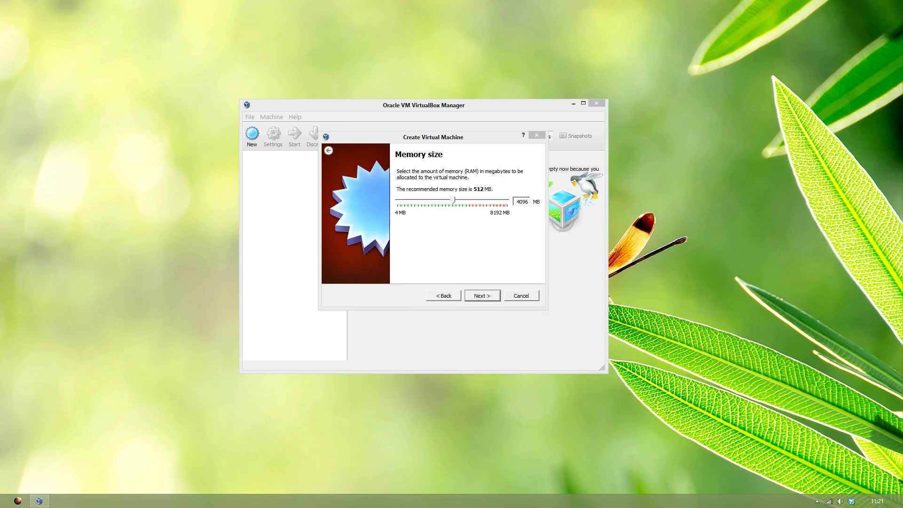
Step: Create a new 8,00 GB VDI virtual hard disk with default storage settings
key("Return")
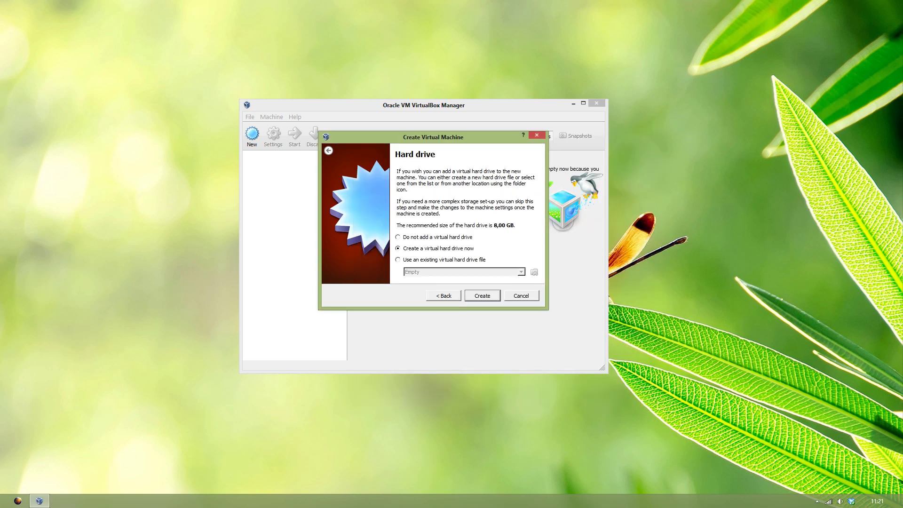
key("Return")
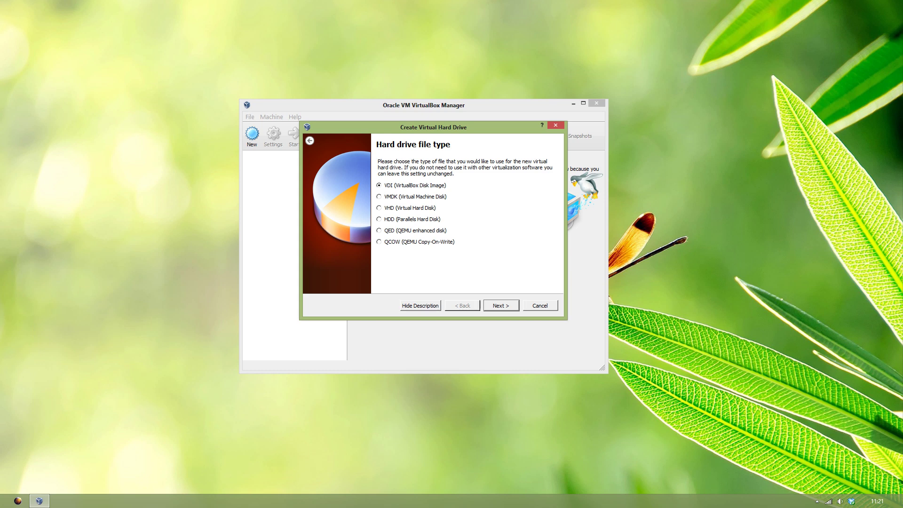
key("Return")
key("Return")
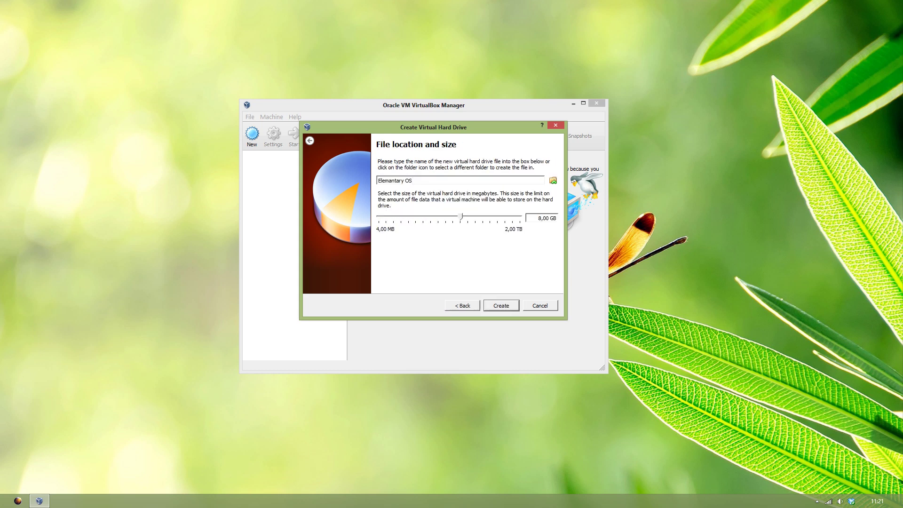
key("Return")
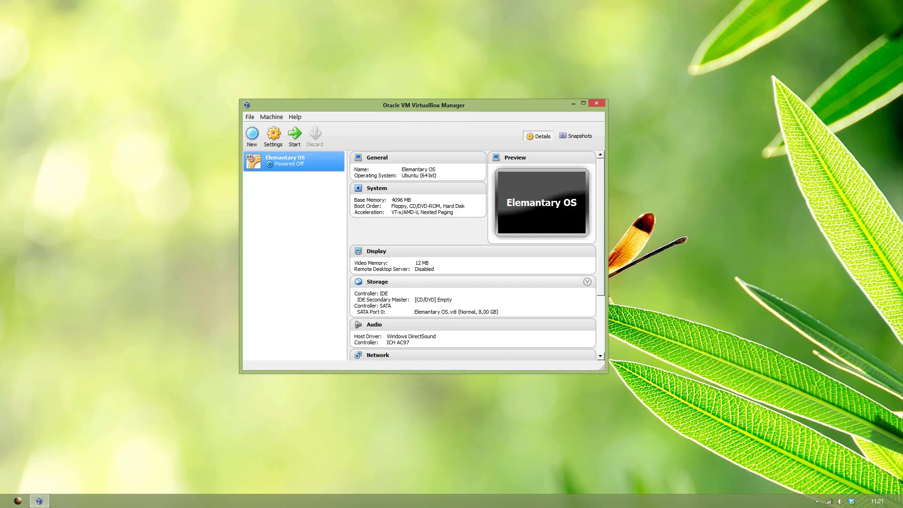
Step: Start the machine booting from the elementaryos-beta2-amd64.20130506.iso image
left_click(294, 136)
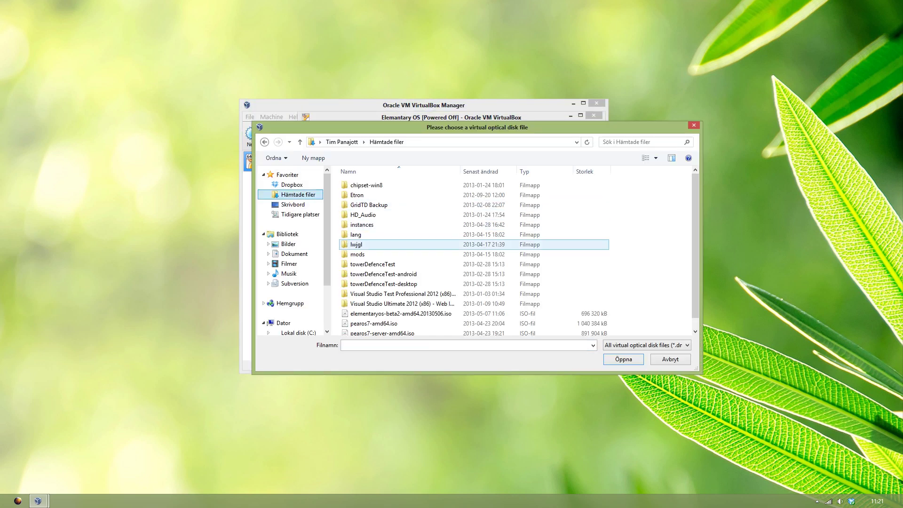
scroll(470, 254, "down", 1)
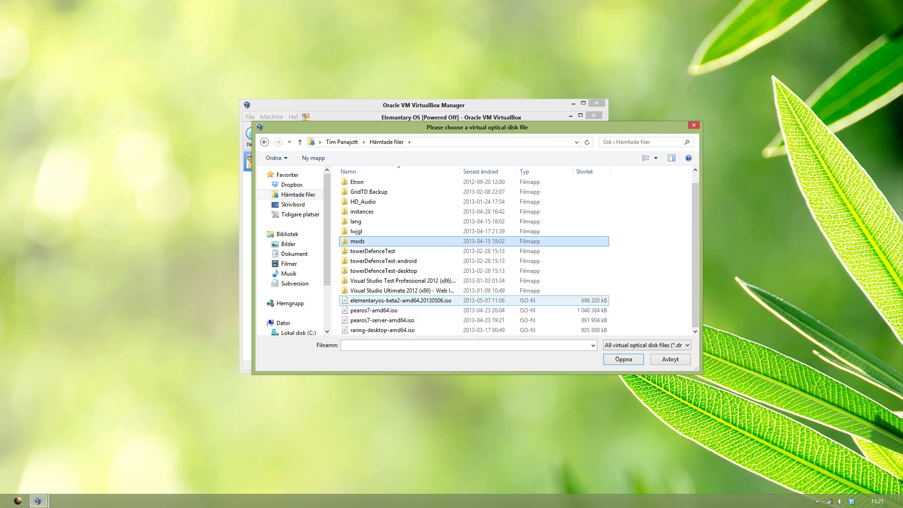
double_click(409, 301)
key("Return")
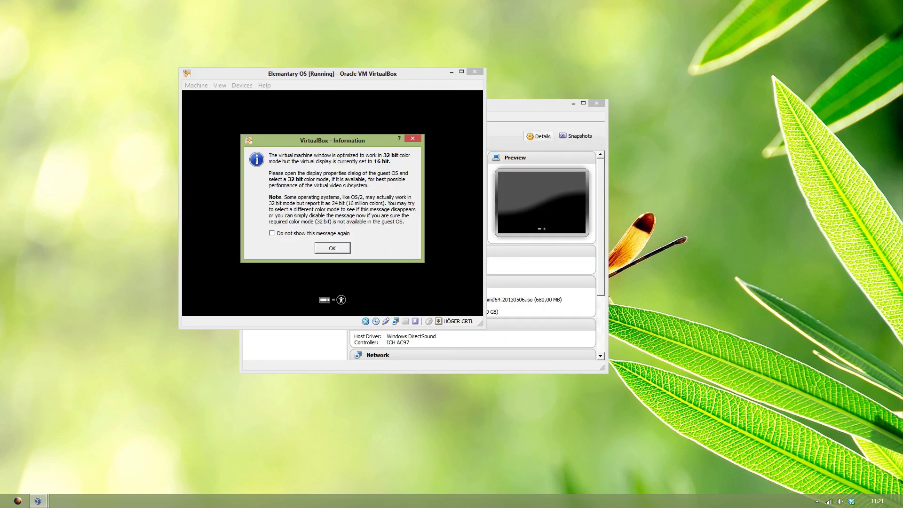
Step: Dismiss the colour depth, keyboard capture and mouse integration notices
key("Return")
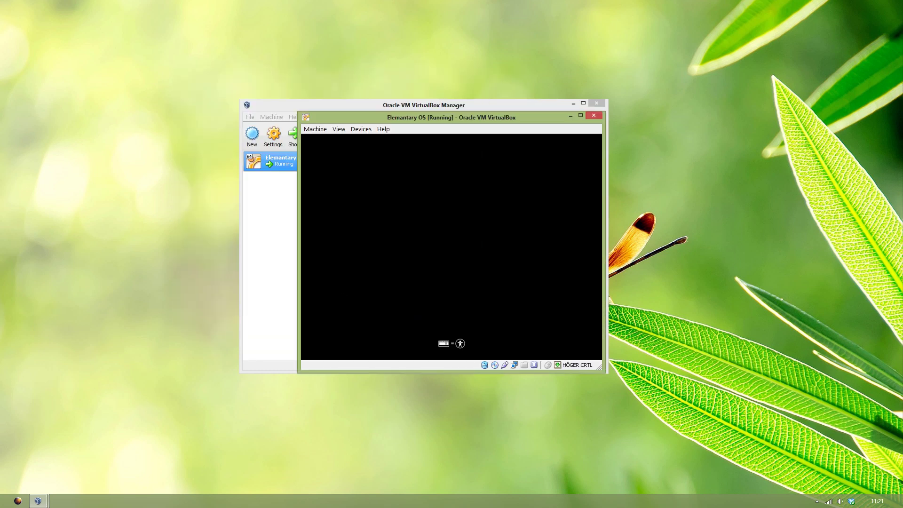
key("Control_R")
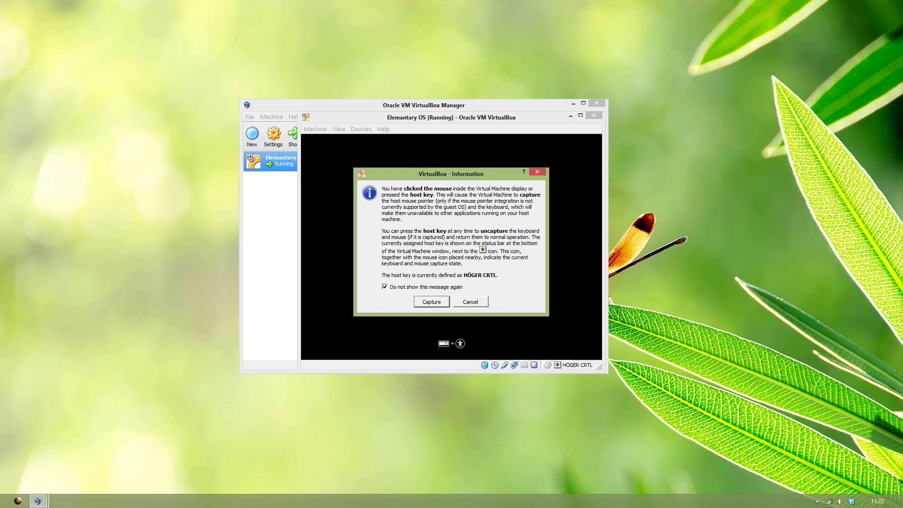
key("Return")
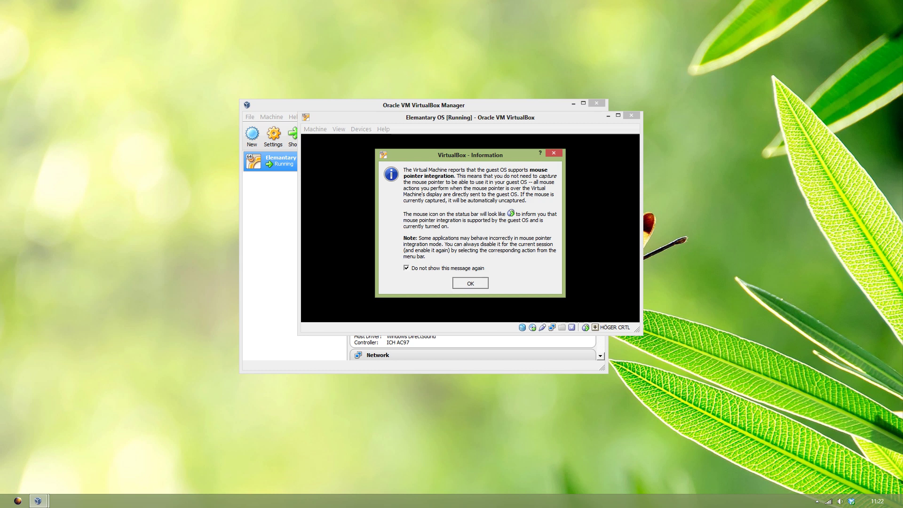
key("Return")
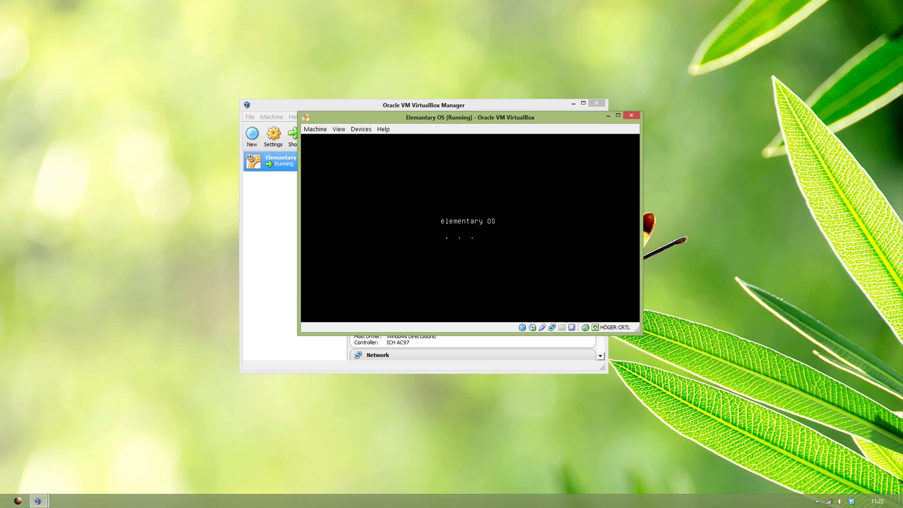
Step: Maximize the machine window and request the fullscreen display mode
key("super+Up")
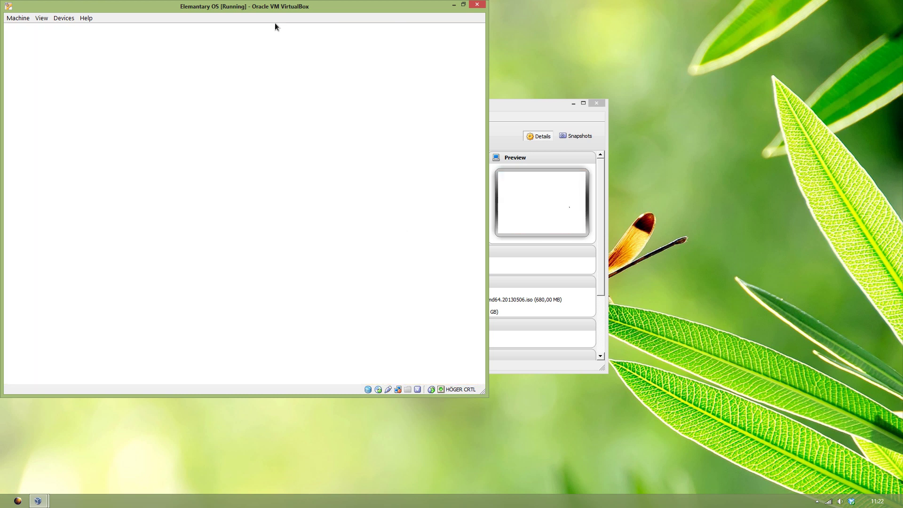
left_click_drag(275, 27, 541, 119)
left_click(331, 110)
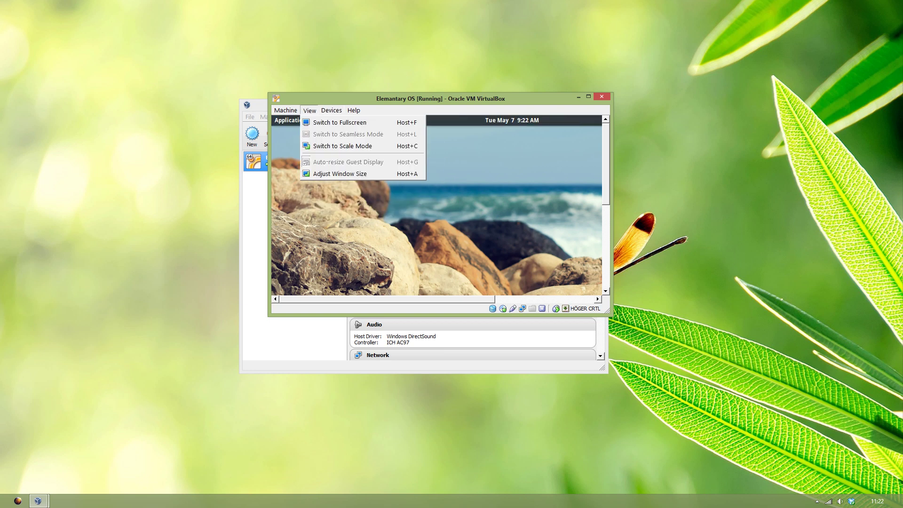
key("Escape")
key("ctrl+l")
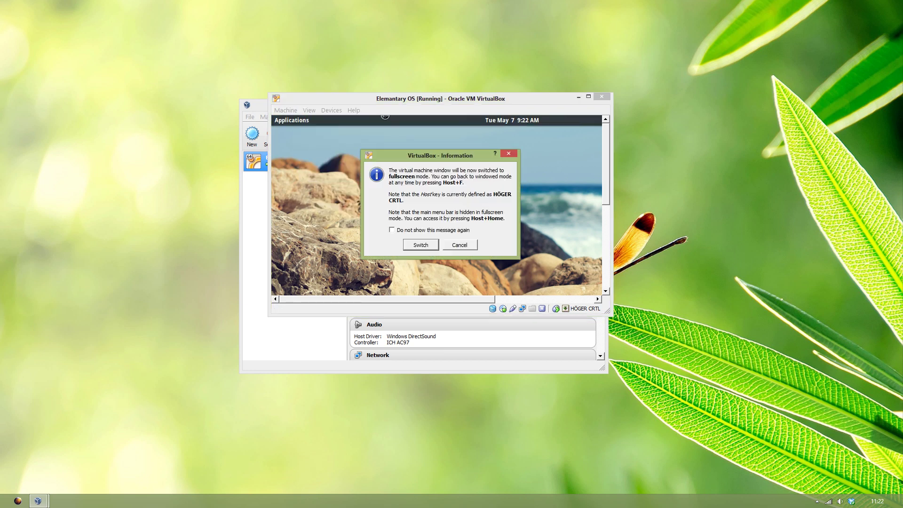
Step: Confirm fullscreen, return the machine to a window, and begin installing elementary OS
left_click(422, 244)
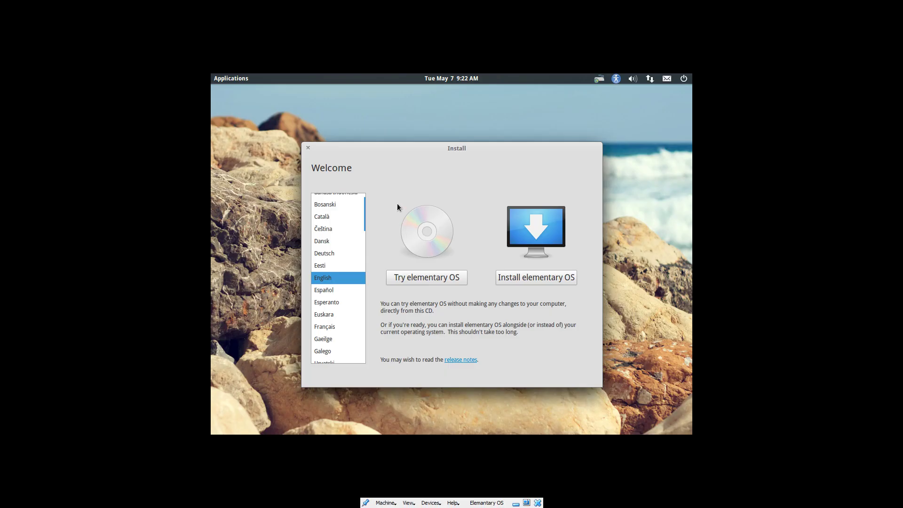
mouse_move(399, 148)
left_mouse_down()
mouse_move(373, 133)
mouse_move(410, 138)
left_mouse_up()
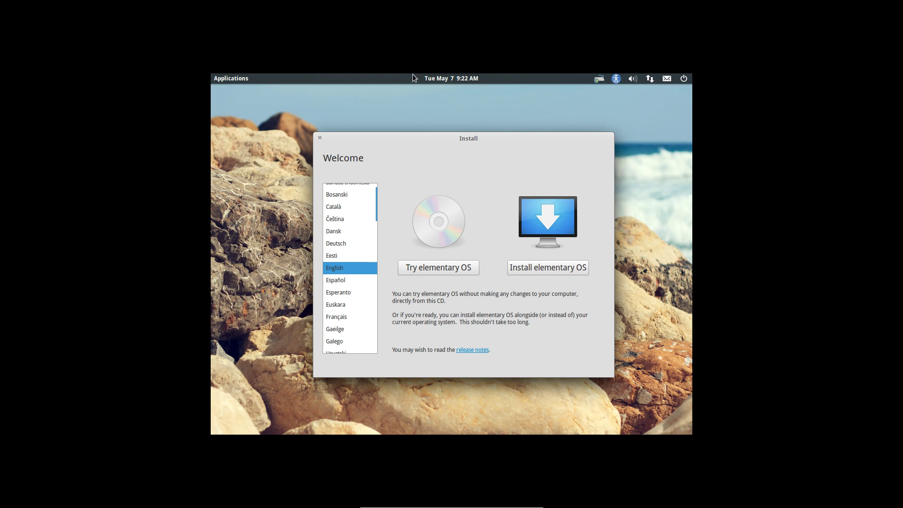
mouse_move(451, 504)
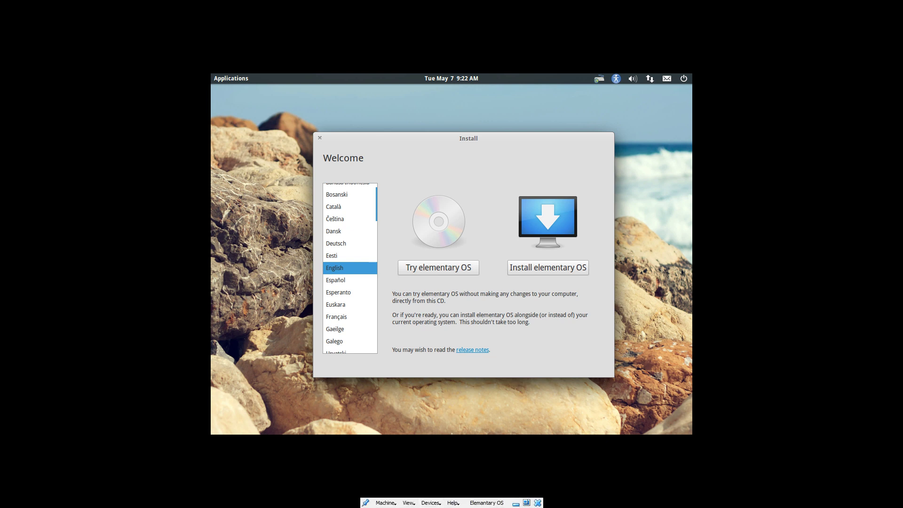
left_click(408, 503)
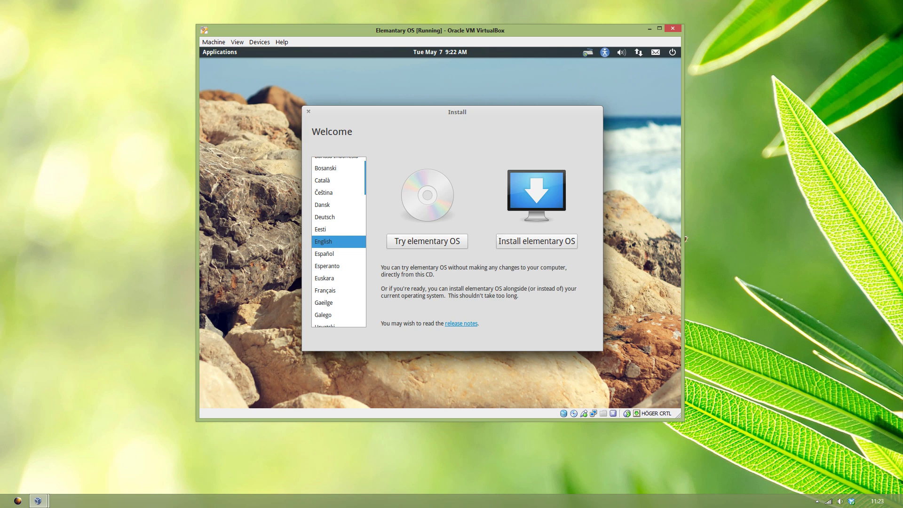
left_click(523, 242)
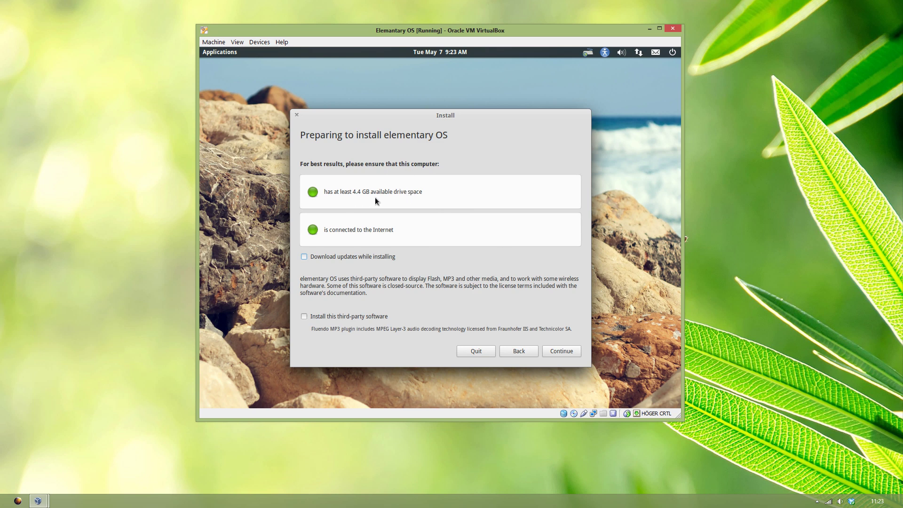
Step: Include third-party software, continue the checklist, and keep Task Manager's memory graph top-right
left_click(371, 317)
left_click(557, 350)
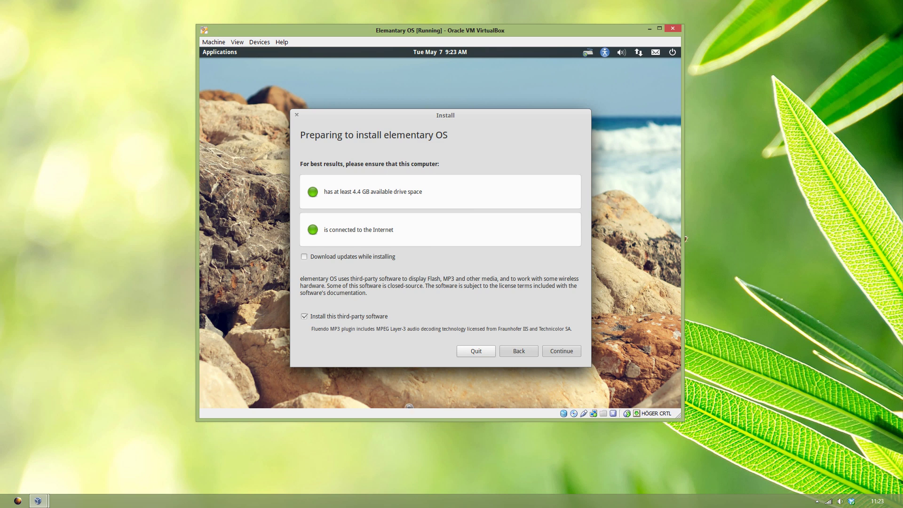
right_click(381, 501)
left_click(423, 477)
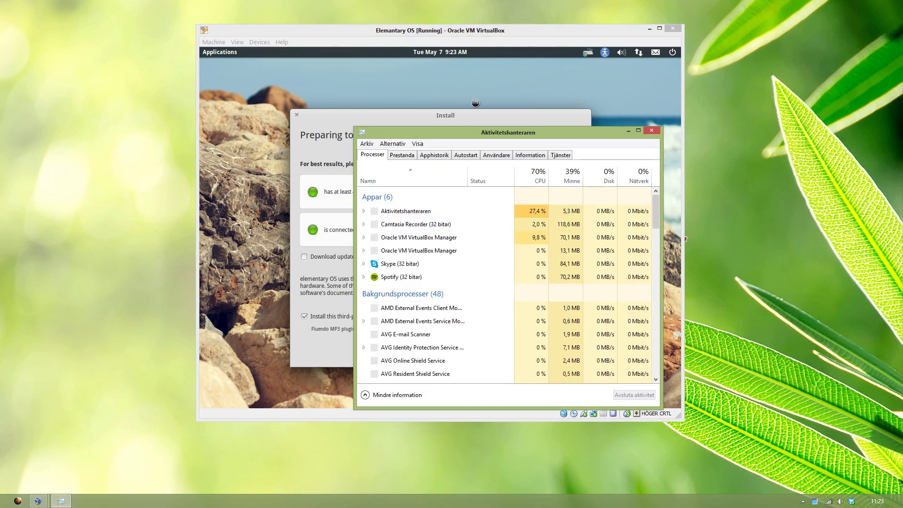
left_click(402, 155)
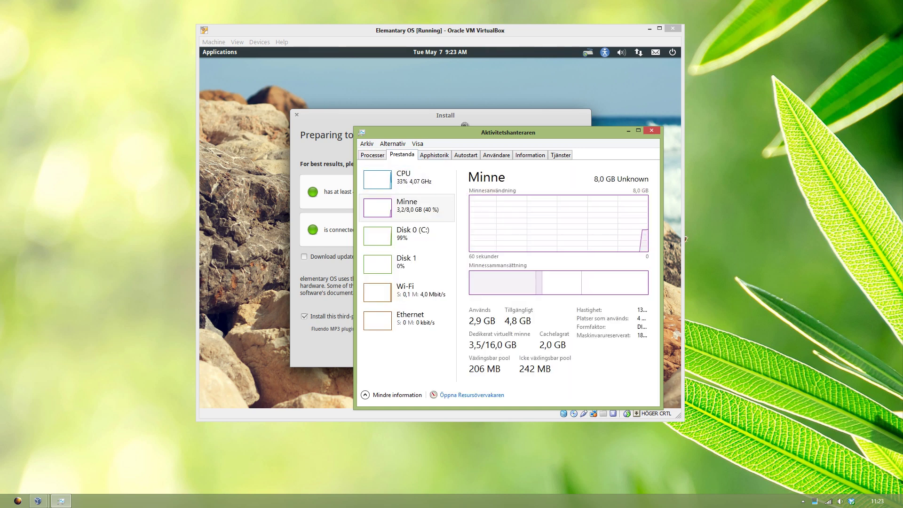
left_click_drag(508, 133, 845, 40)
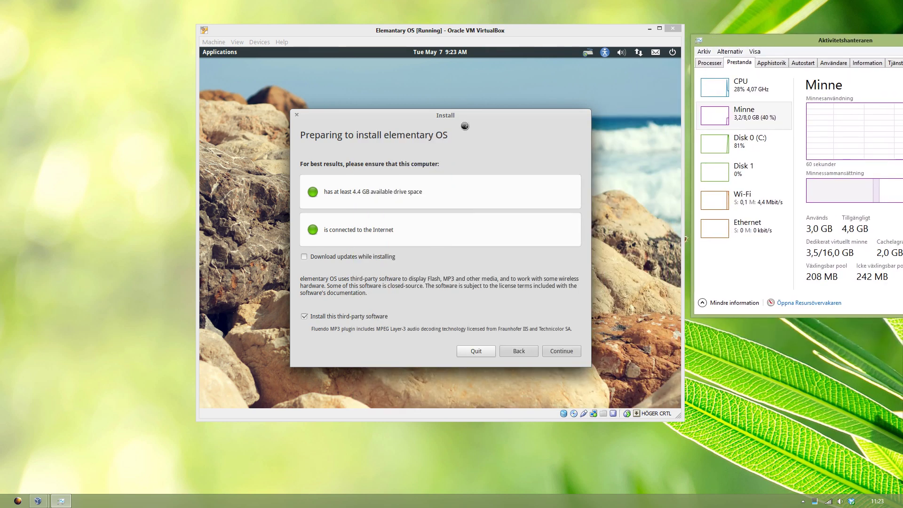
mouse_move(902, 176)
left_mouse_down()
mouse_move(847, 176)
mouse_move(902, 176)
left_mouse_up()
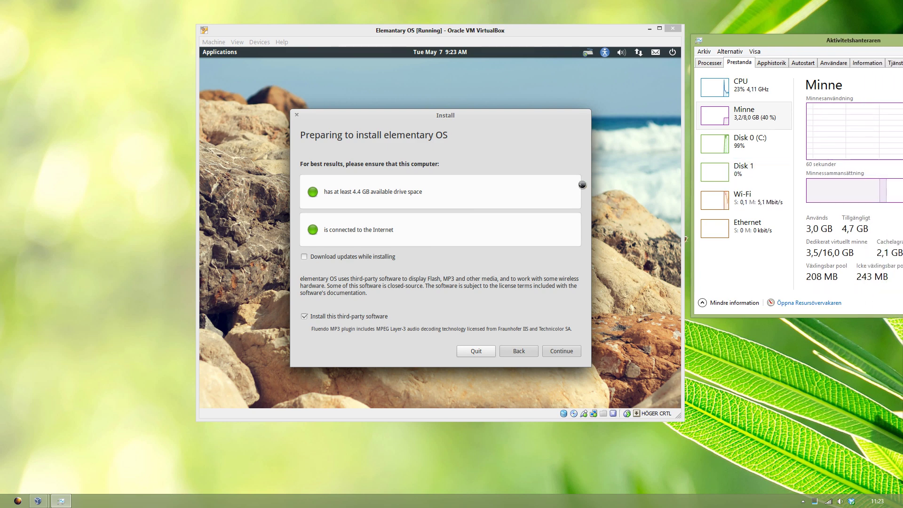
left_click(530, 177)
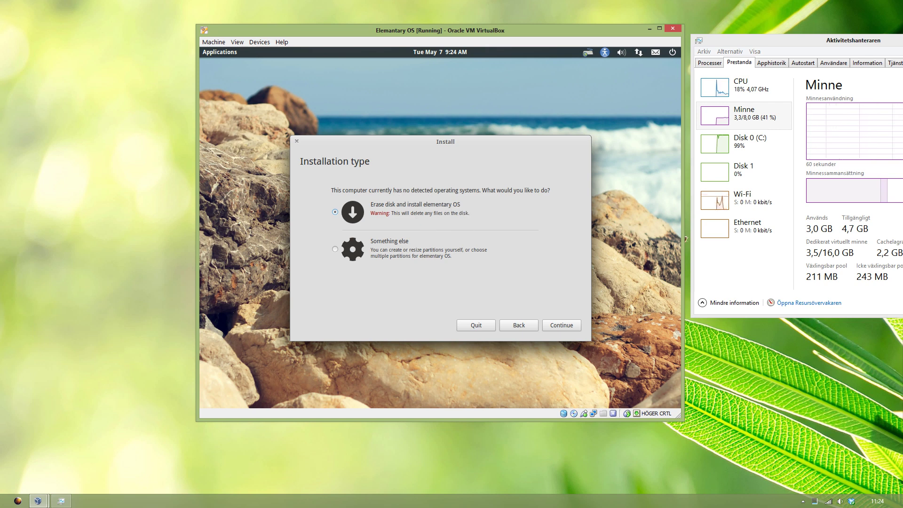
Step: Erase the whole 8.6 GB disk, install elementary OS, and expand the progress details
left_click(554, 322)
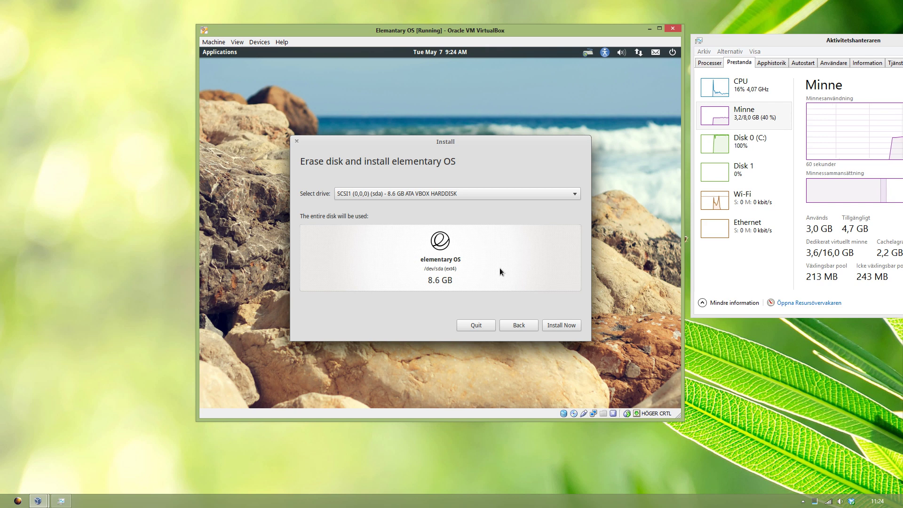
left_click(562, 325)
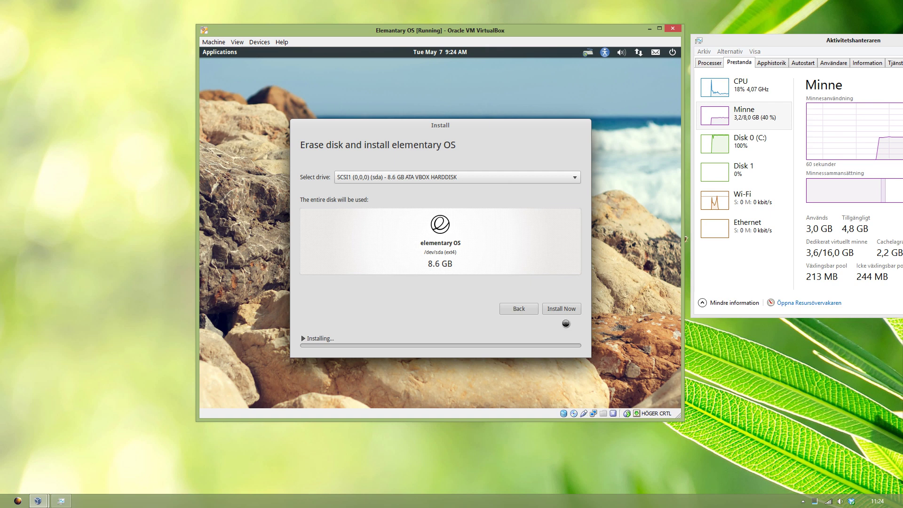
left_click(304, 338)
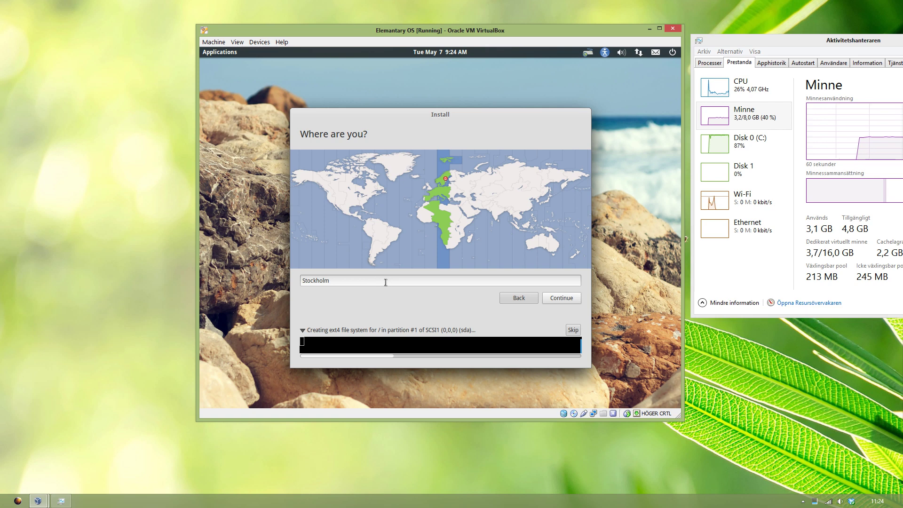
Step: Keep Stockholm as the location and choose the Swedish keyboard layout
left_click(567, 299)
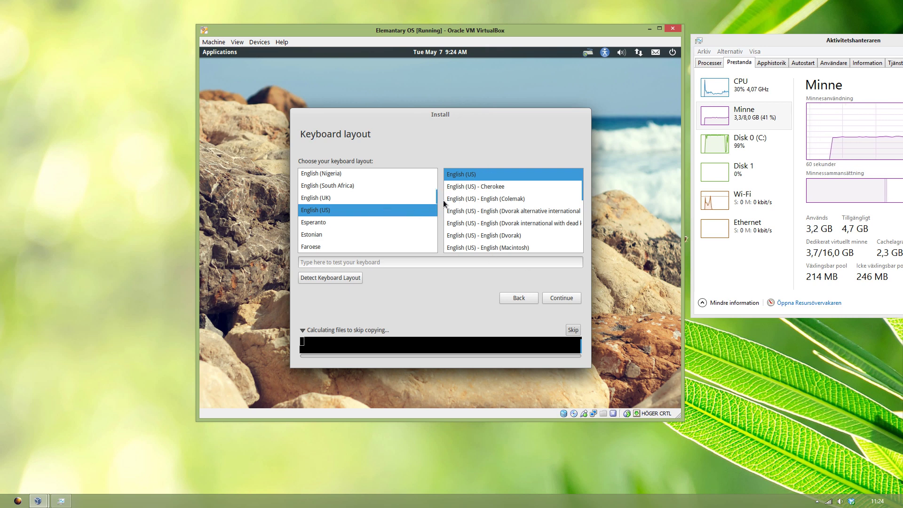
scroll(441, 207, "down", 5)
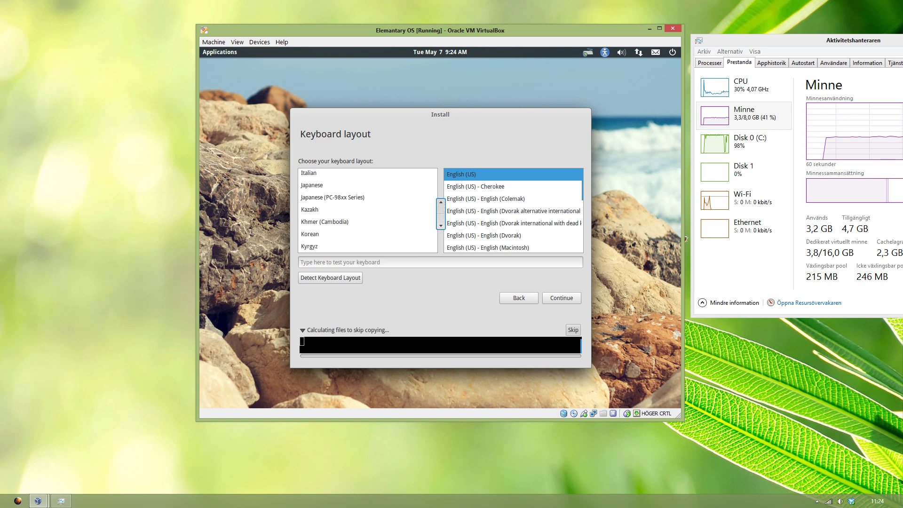
scroll(440, 211, "down", 10)
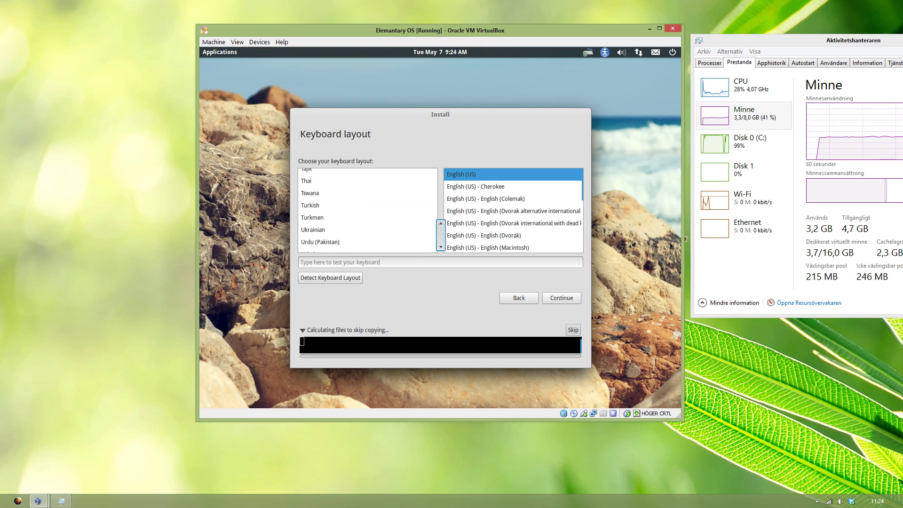
scroll(441, 216, "up", 3)
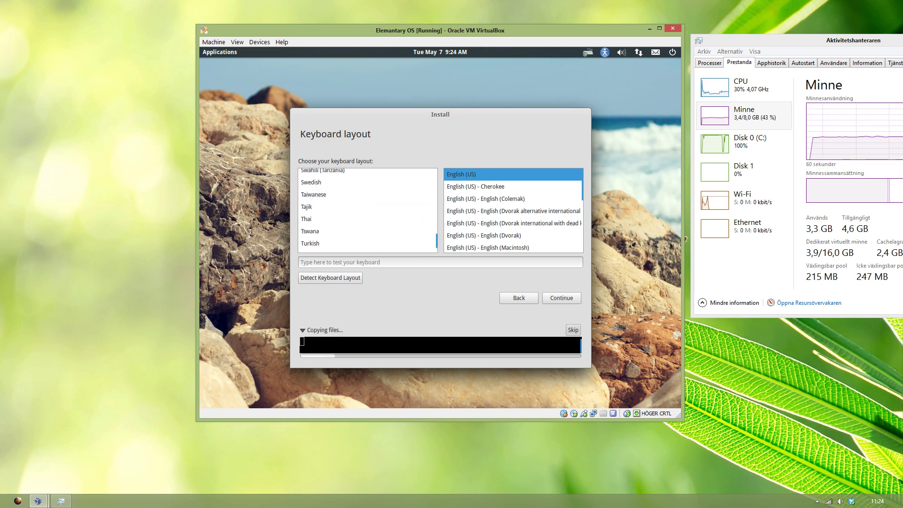
left_click(312, 183)
scroll(435, 188, "up", 2)
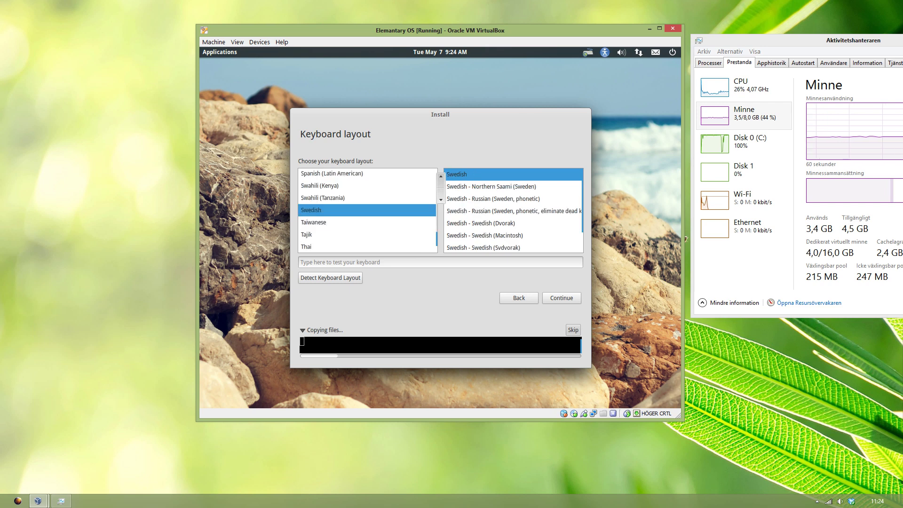
left_click(562, 297)
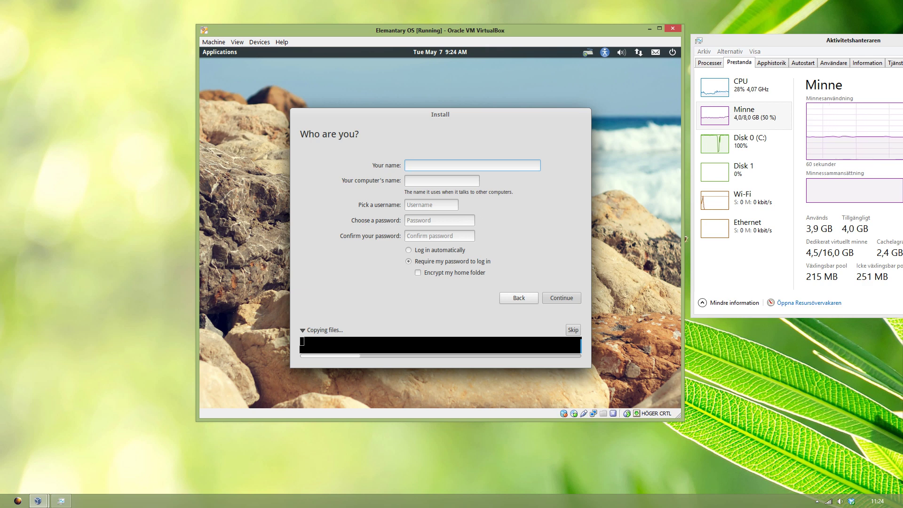
Step: Enter the account holder's name in the Your name field
type("elem")
key("BackSpace")
key("BackSpace")
key("BackSpace")
key("BackSpace")
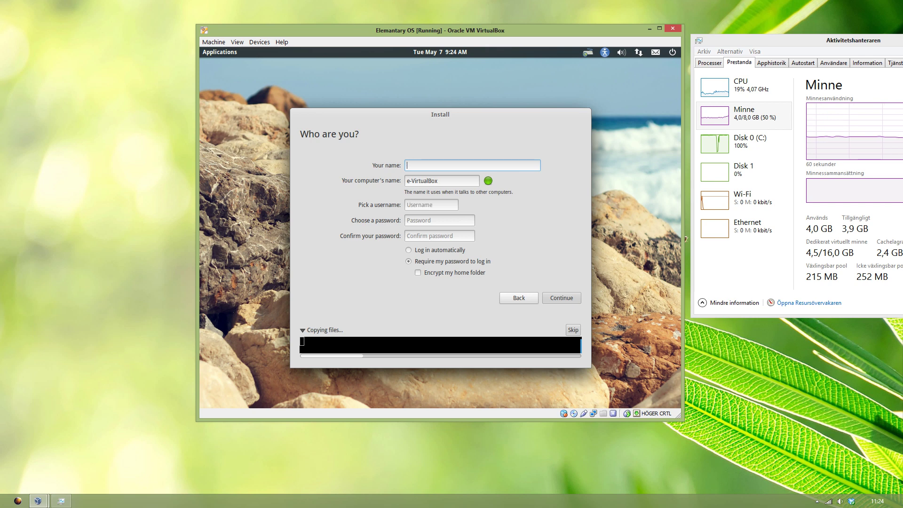
type("tim")
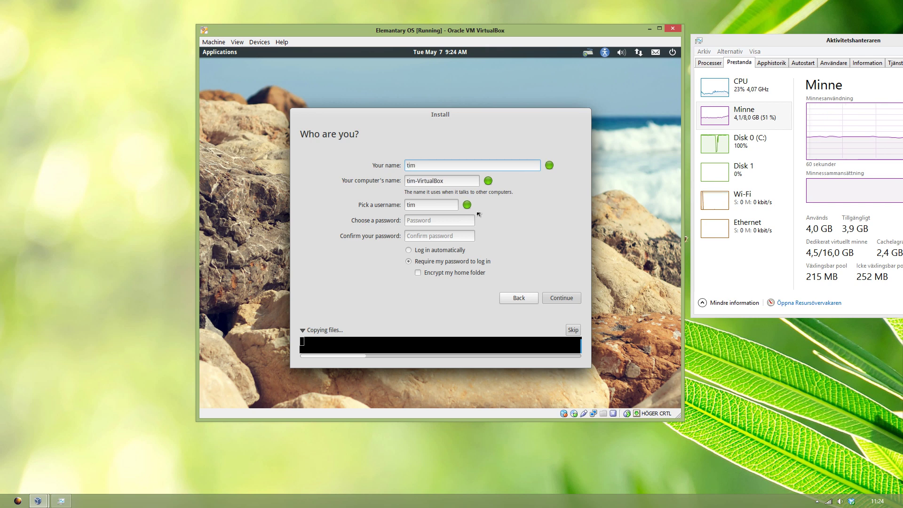
Step: Set and confirm the account password, then continue the installation
left_click(429, 220)
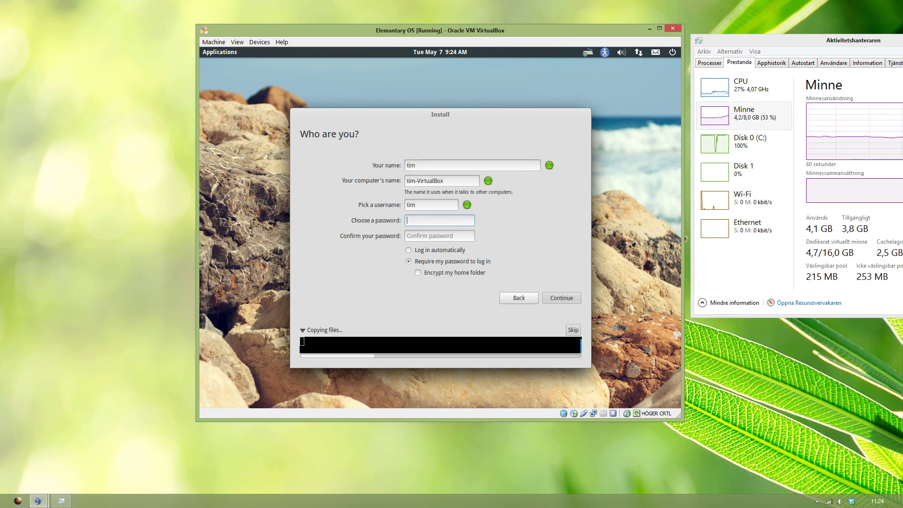
key("Tab")
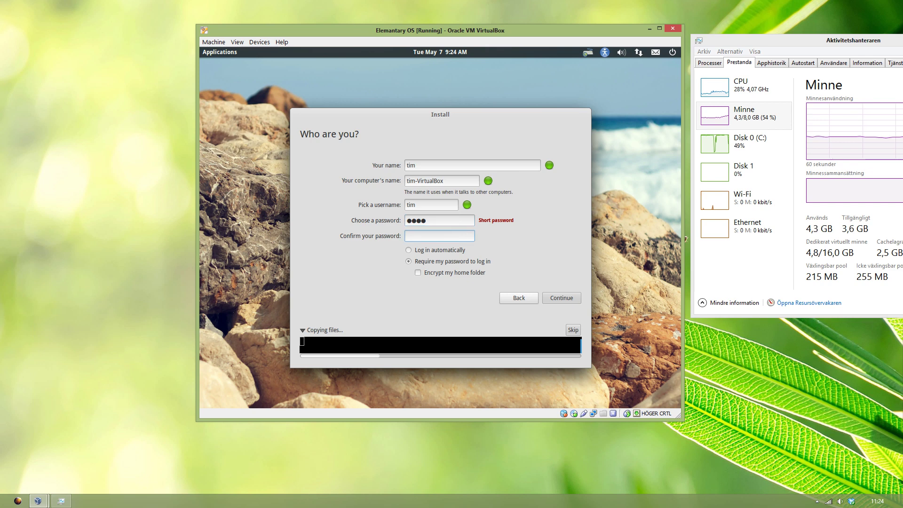
left_click(426, 220)
type("●●●●")
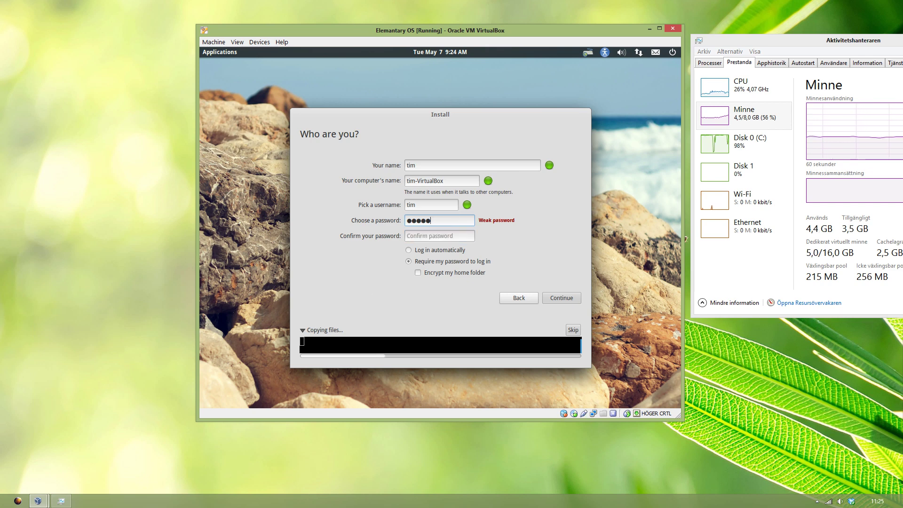
key("Tab")
type("●●●●●●●●")
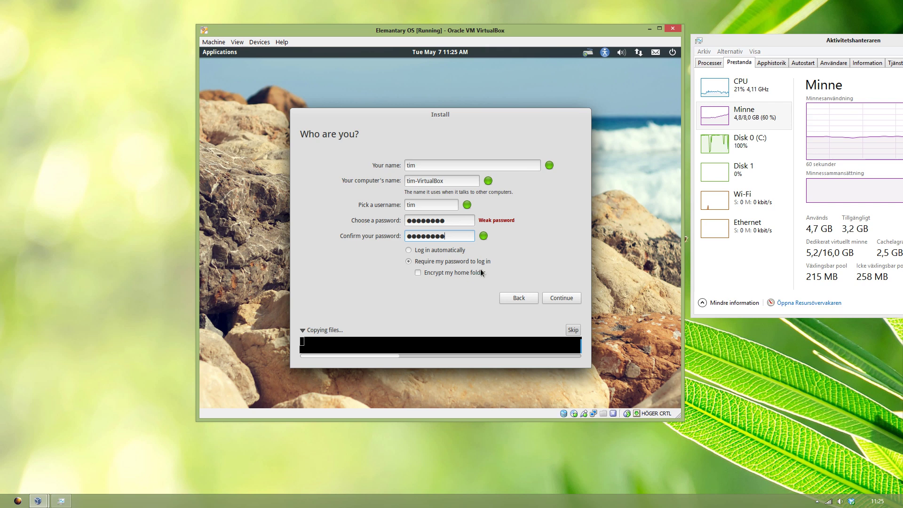
left_click(547, 296)
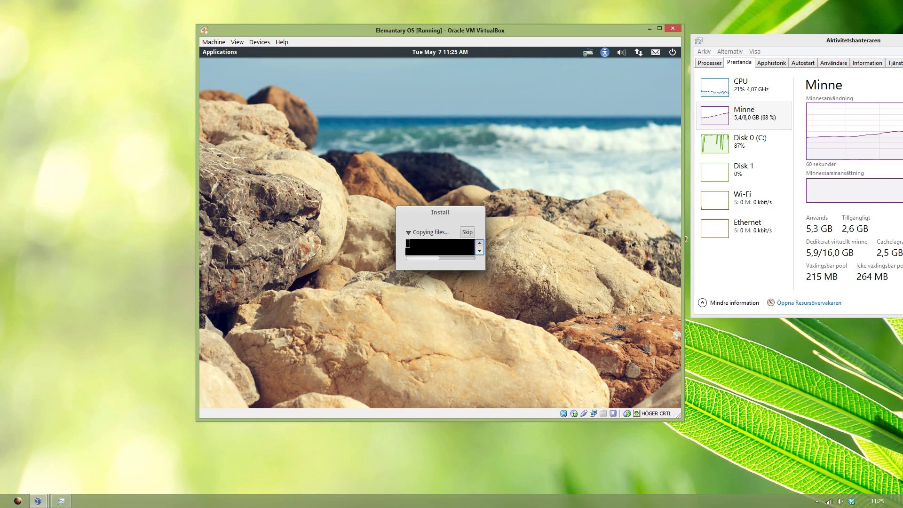
left_click(189, 261)
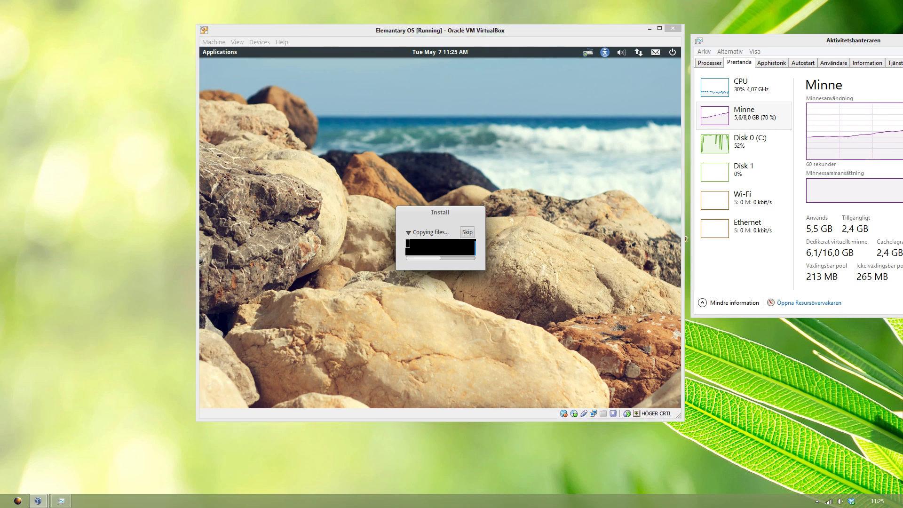
Step: Make the host wallpaper slideshow change every 1 minute in shuffled order and save
right_click(168, 257)
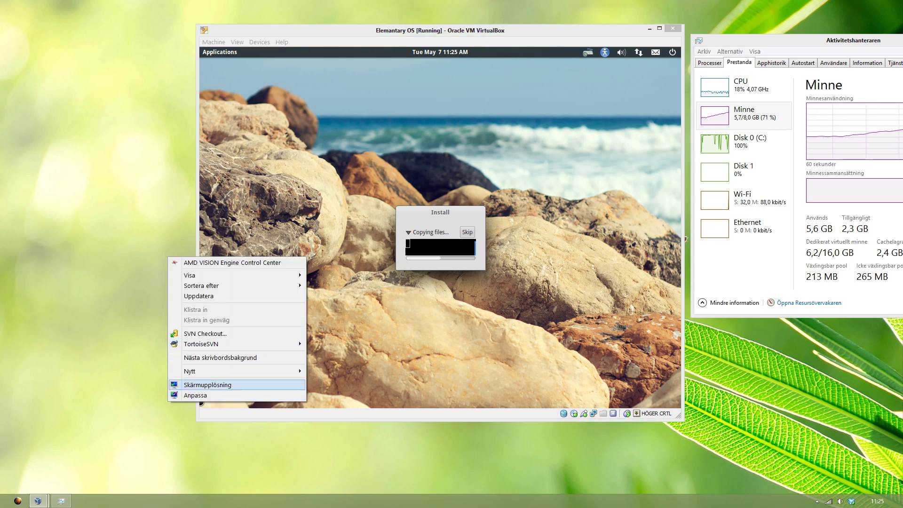
left_click(195, 395)
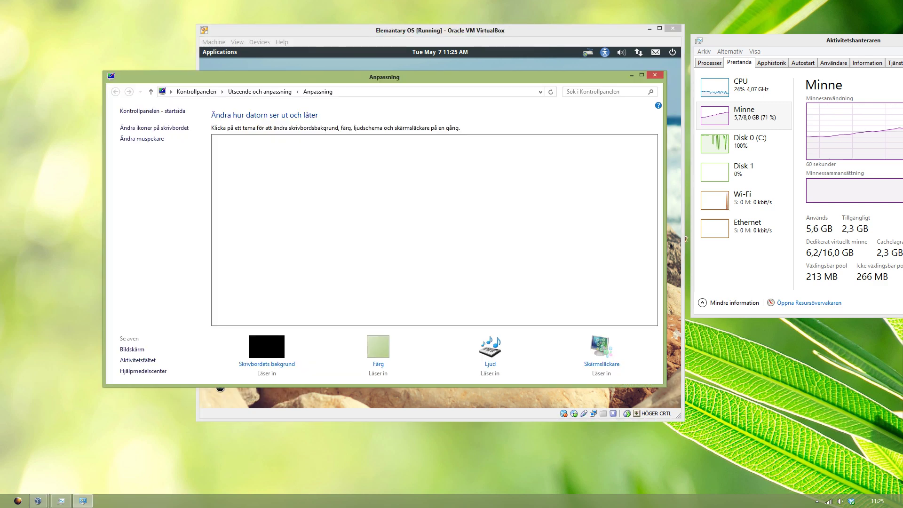
left_click(266, 347)
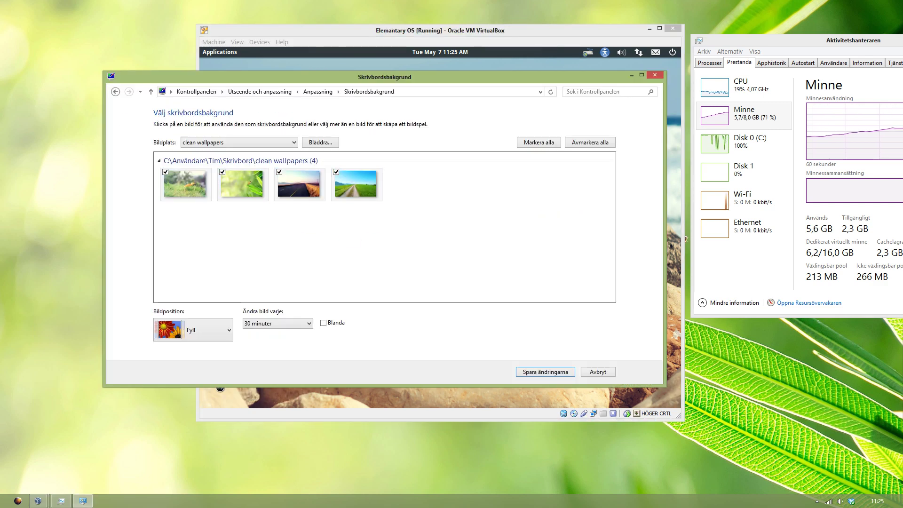
left_click(277, 323)
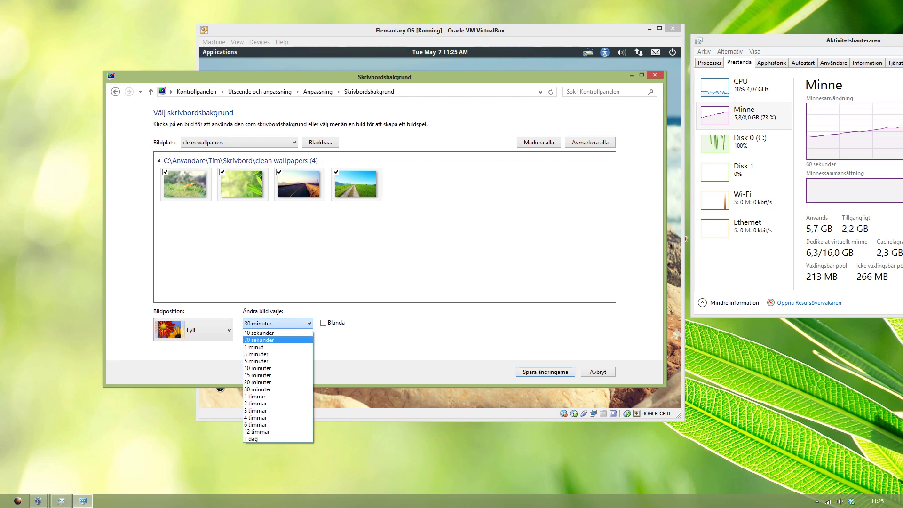
left_click(254, 347)
left_click(323, 323)
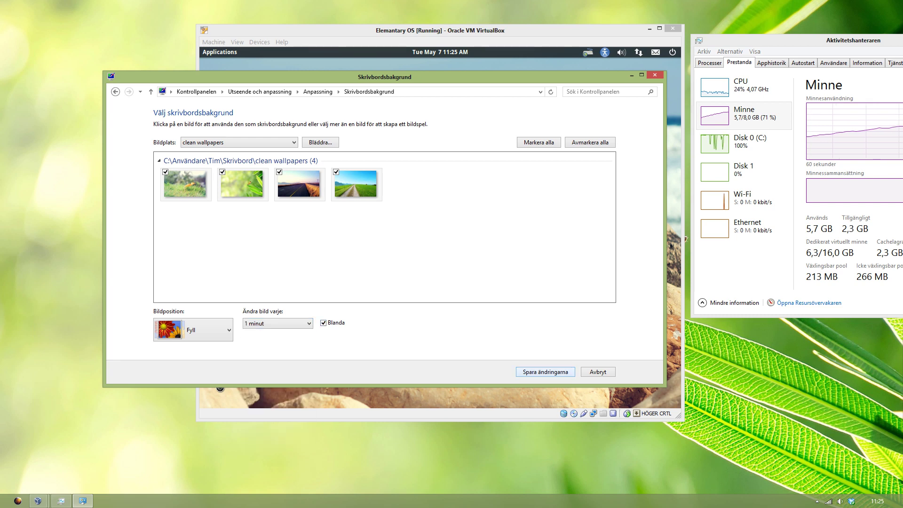
left_click(545, 372)
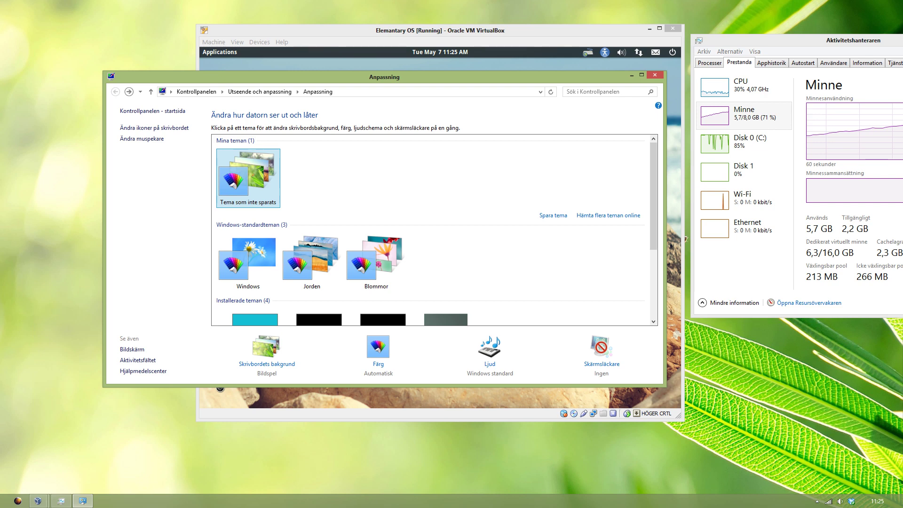
left_click(655, 74)
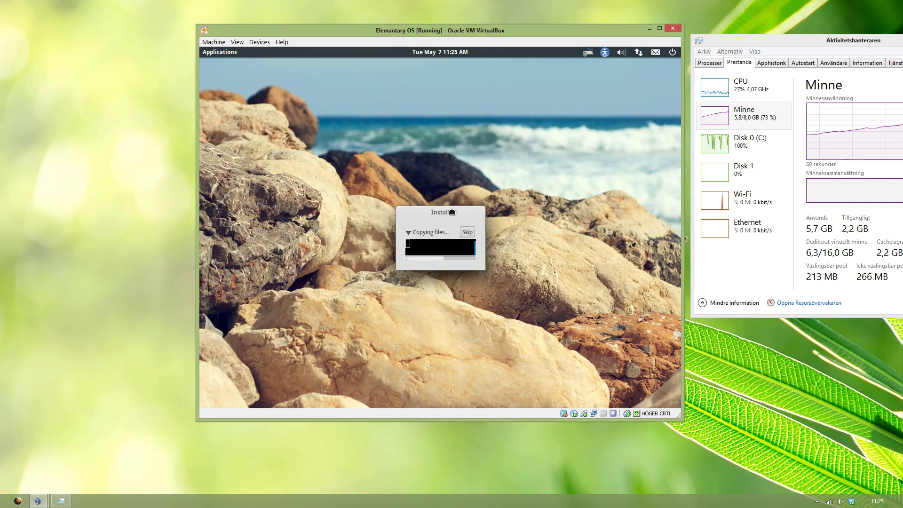
Step: Keep the copying-files dialog in view until the installer reports Installation Complete
left_click_drag(452, 212, 423, 169)
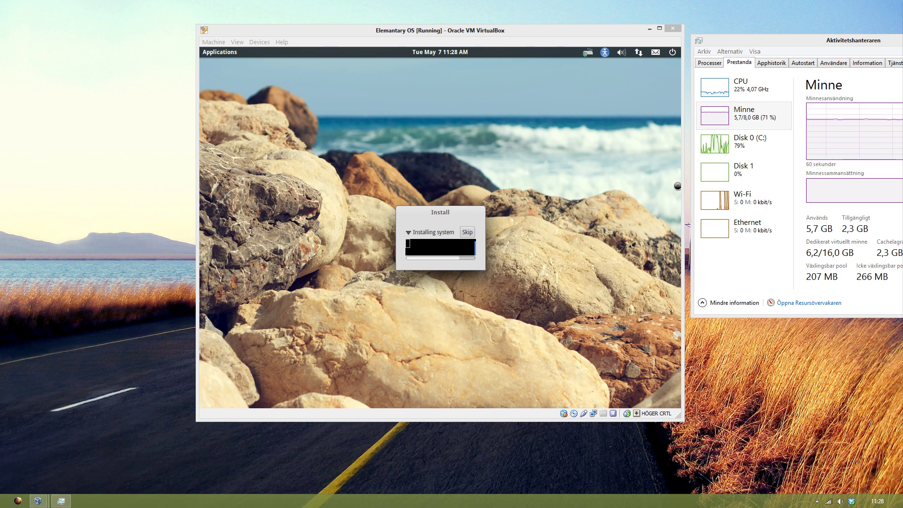
left_click(356, 209)
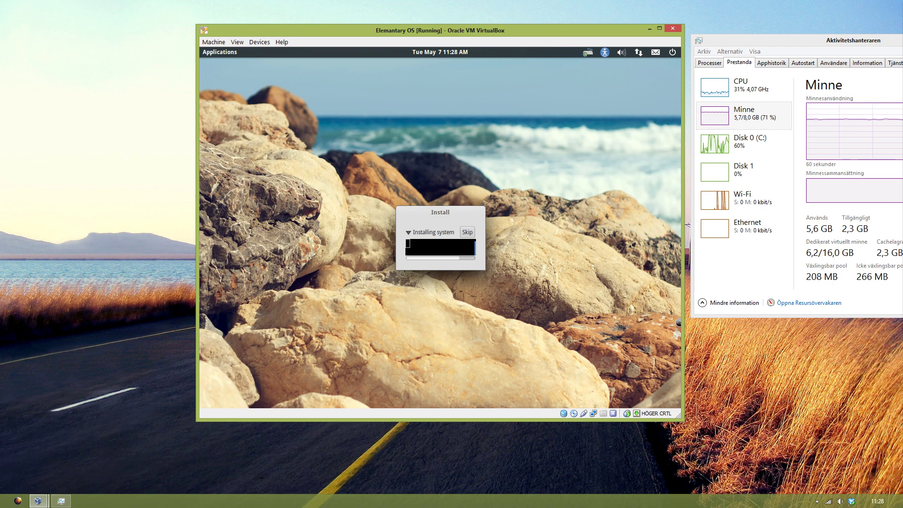
left_click(696, 329)
left_click(678, 322)
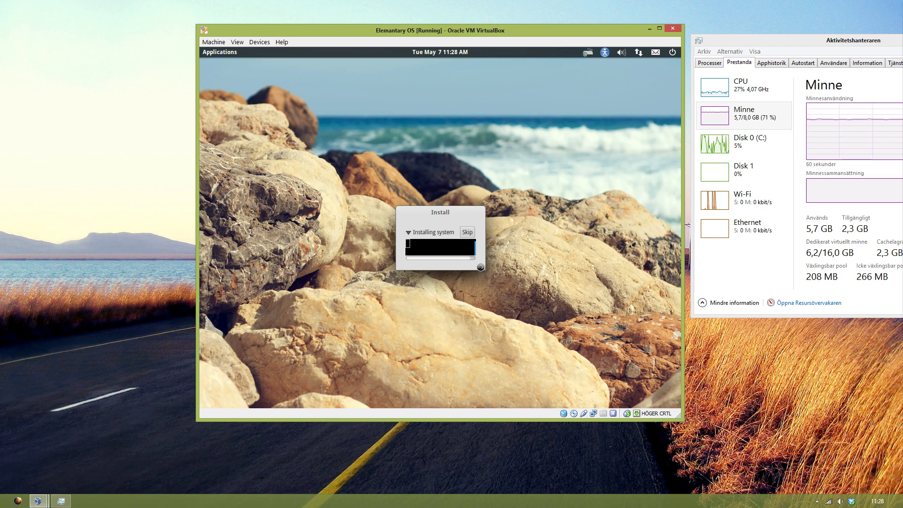
left_click(408, 232)
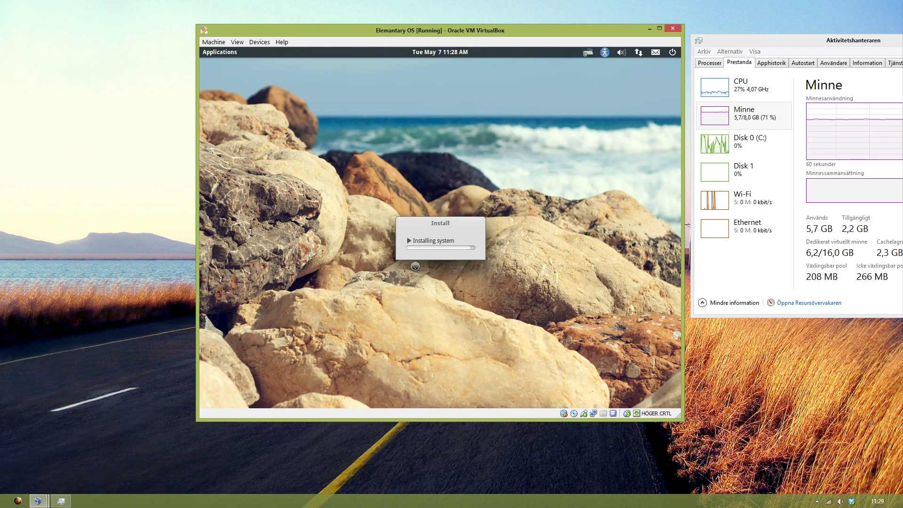
left_click(408, 241)
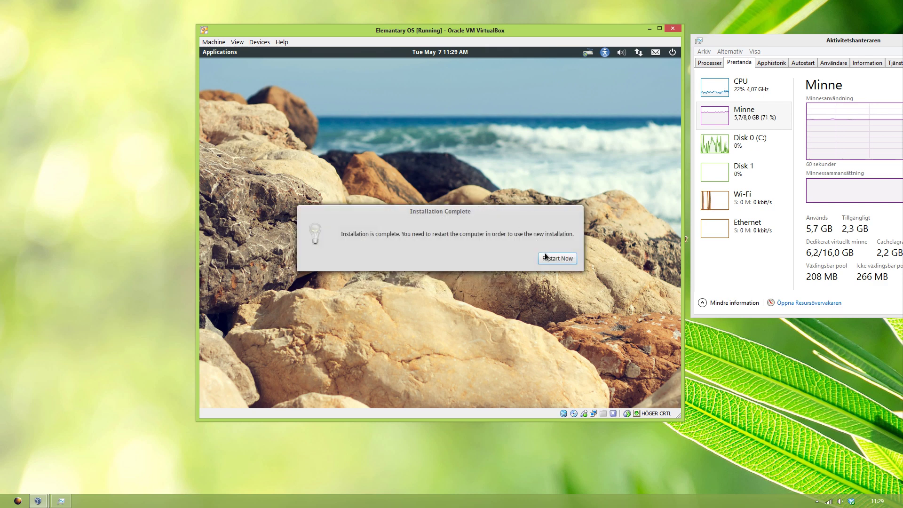
Step: Choose Restart Now to reboot into the new installation
left_click(550, 258)
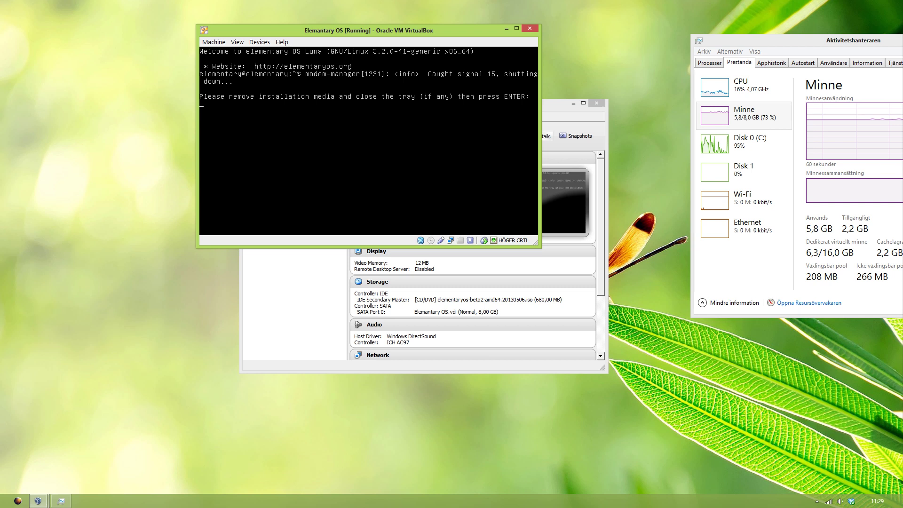
left_click(260, 42)
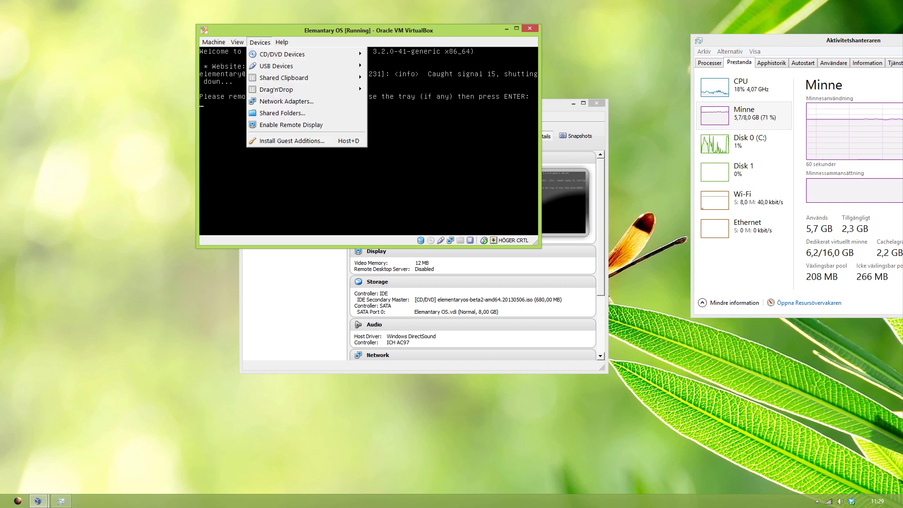
key("Escape")
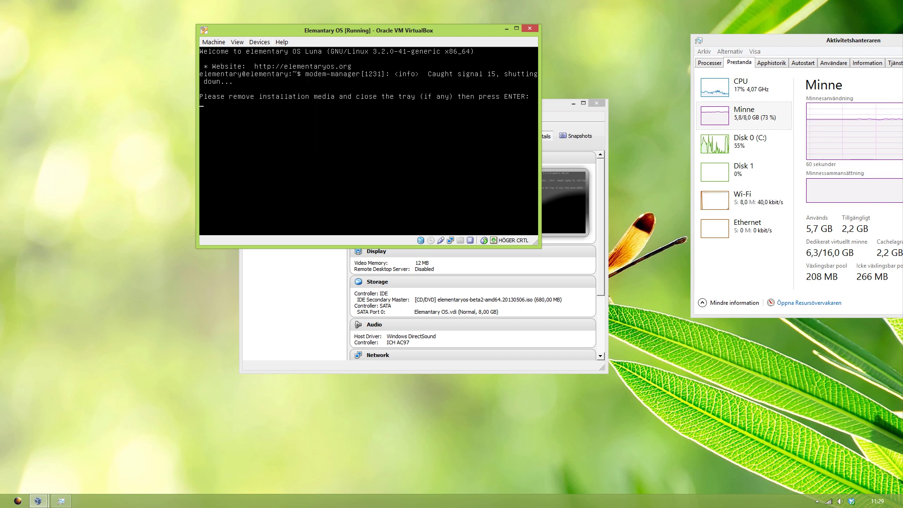
Step: Eject the elementaryos-beta2 disc from the virtual optical drive and continue the reboot
left_click(259, 42)
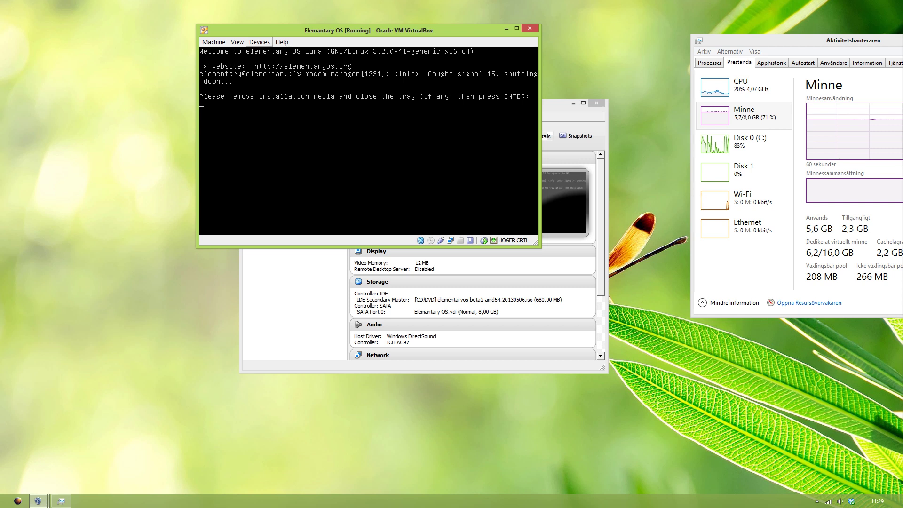
mouse_move(282, 54)
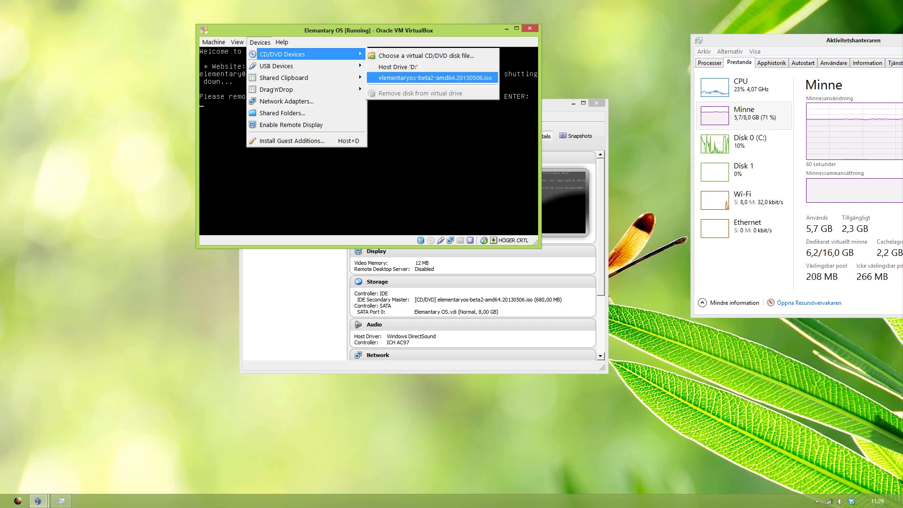
left_click(435, 77)
left_click(259, 42)
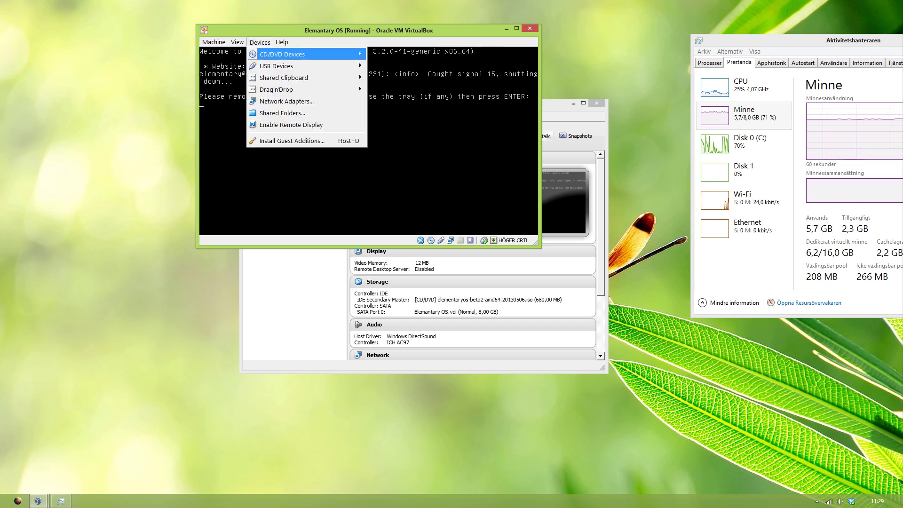
mouse_move(282, 54)
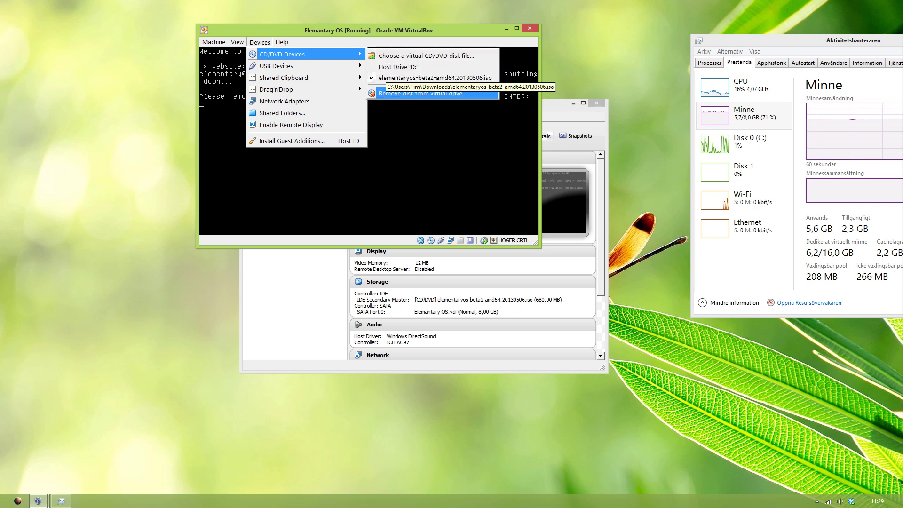
left_click(420, 93)
left_click(259, 42)
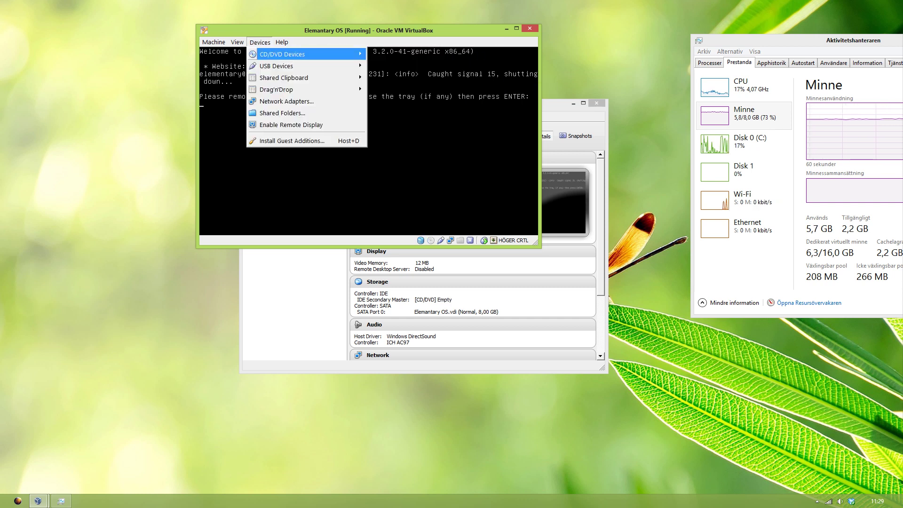
mouse_move(282, 54)
key("Escape")
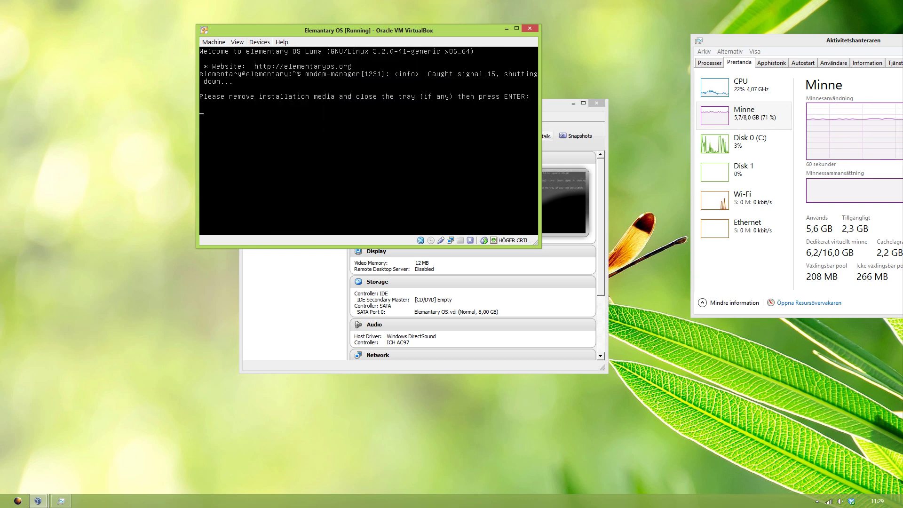
key("Return")
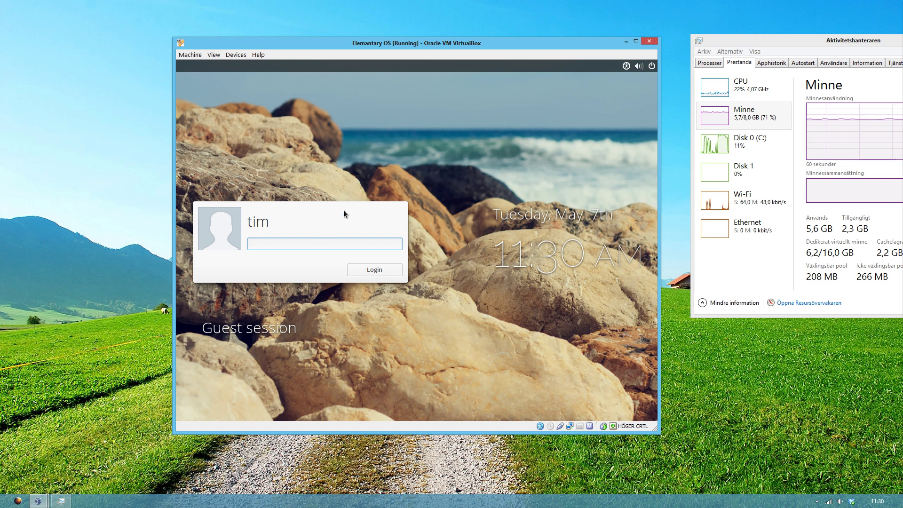
Step: Choose the user account rather than Guest session at the login screen and log in with its password
key("Down")
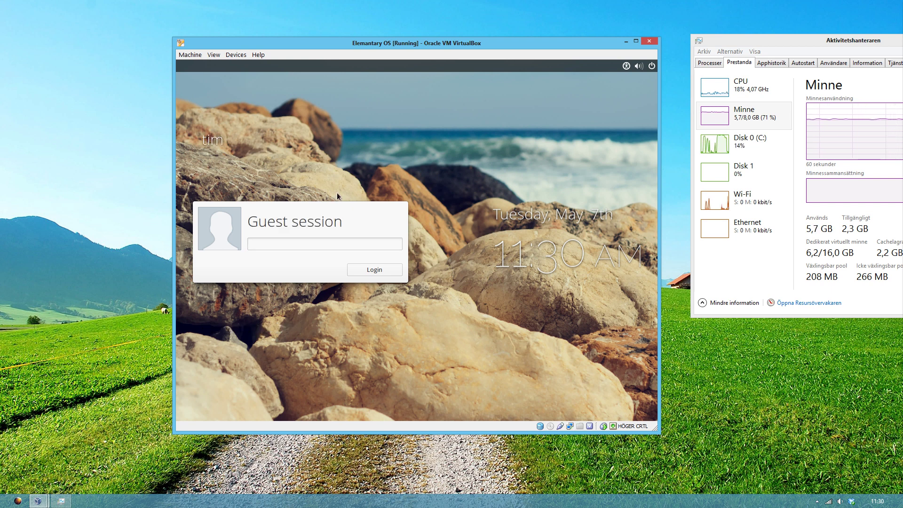
key("Up")
key("Down")
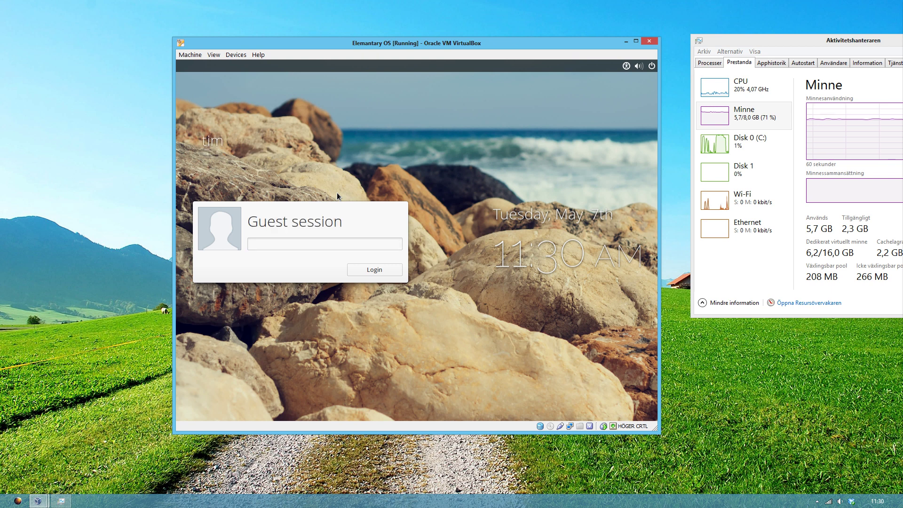
key("Up")
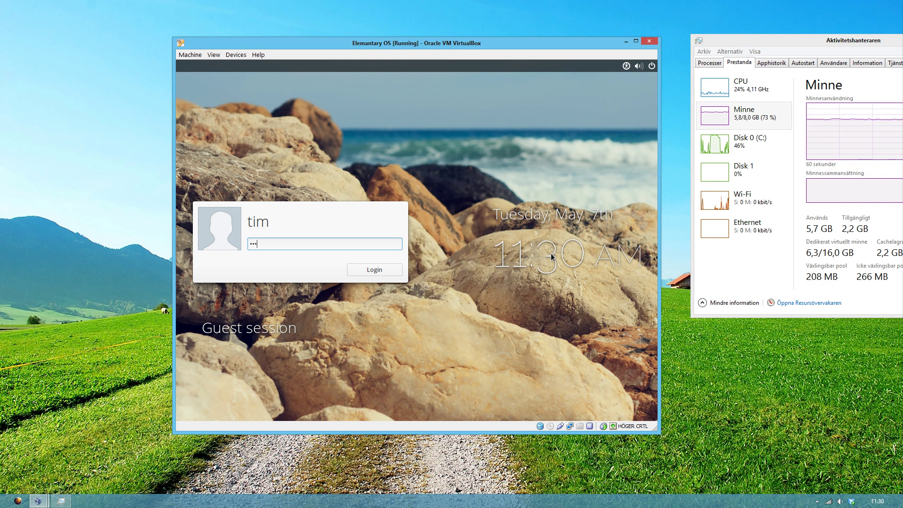
type("••••")
key("Return")
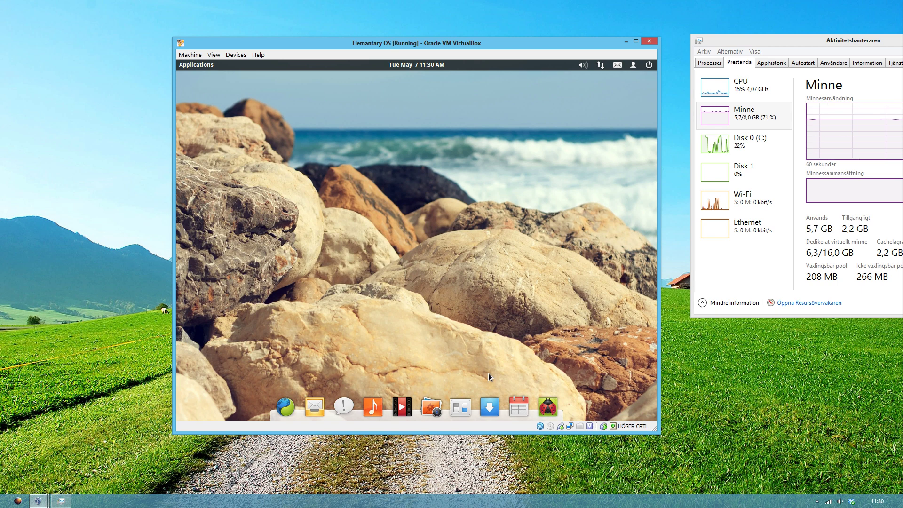
Step: Launch System Settings from the elementary OS dock
left_click(465, 408)
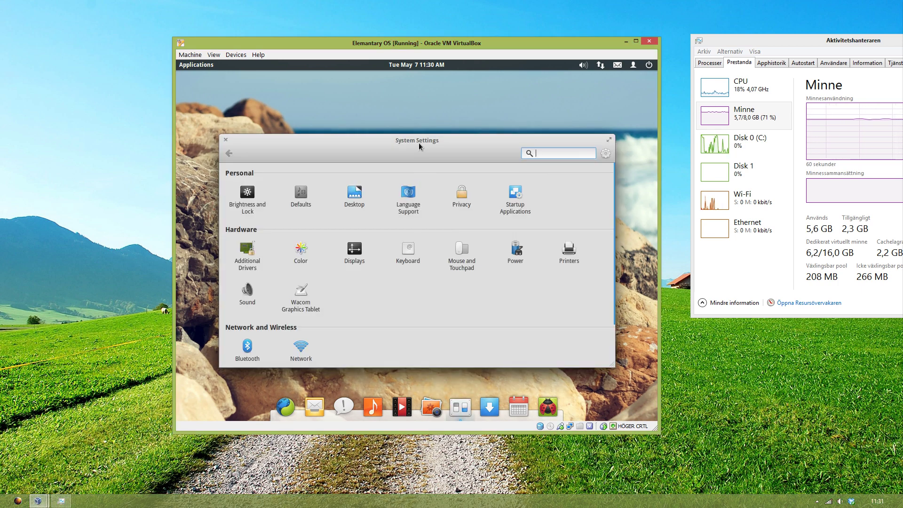
Step: Keep the 1024 x 768 (4:3) resolution, then apply and keep it. Go to the Defaults page
left_click(362, 243)
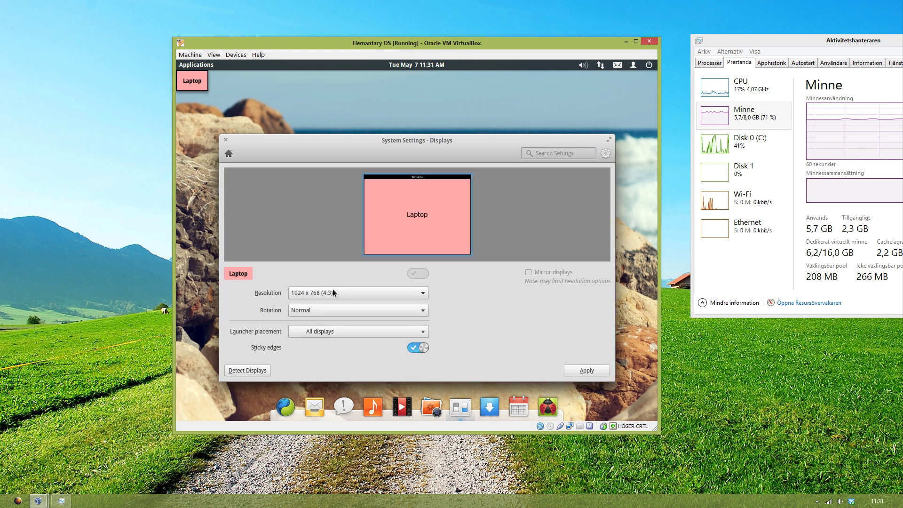
left_click(332, 288)
left_click(332, 291)
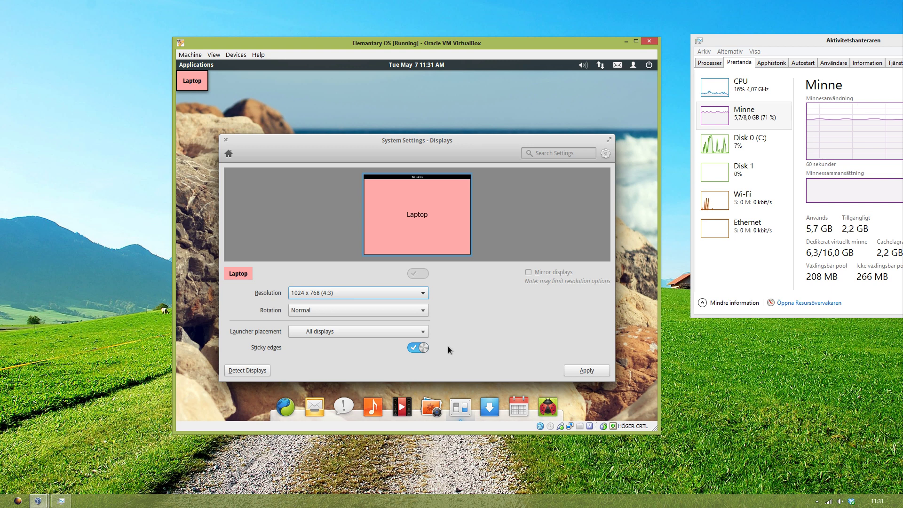
left_click(418, 349)
left_click(418, 348)
left_click(569, 369)
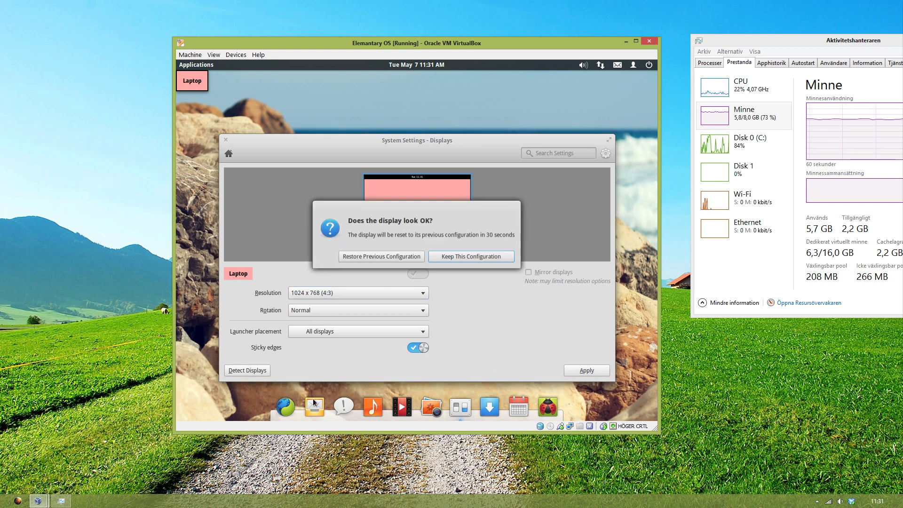
left_click(446, 257)
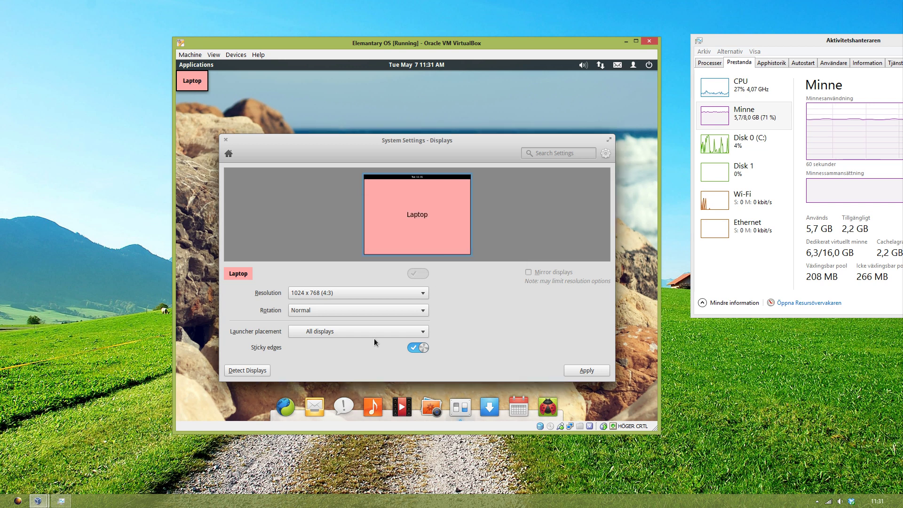
left_click(229, 154)
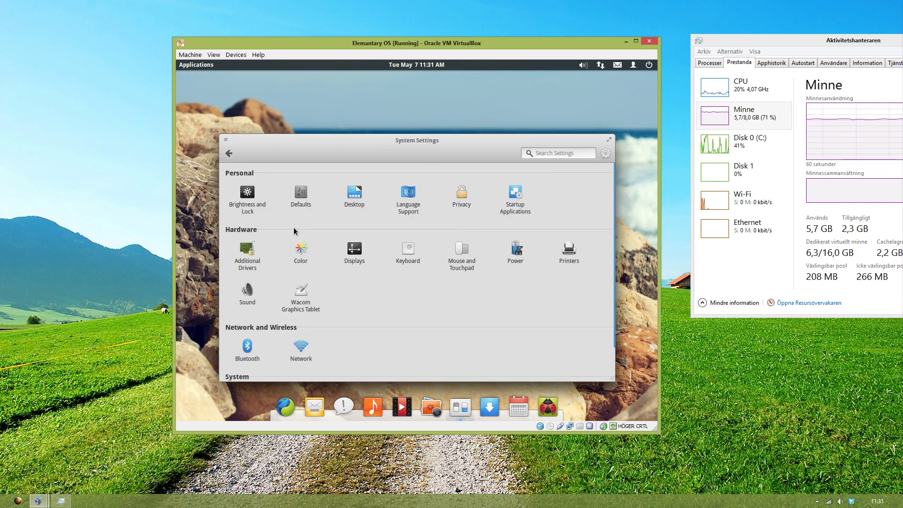
left_click(300, 195)
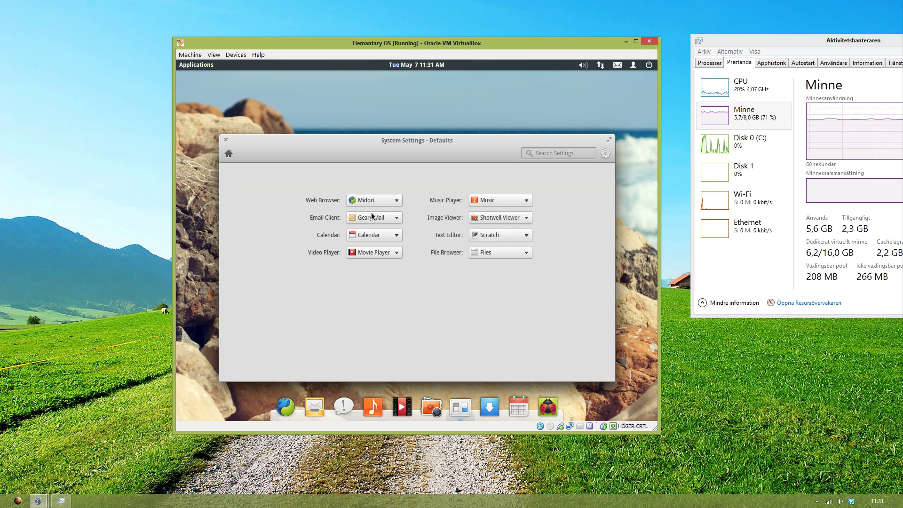
Step: Keep Calendar, Movie Player and Music as defaults, and dismiss the language support notice
left_click(381, 237)
left_click(382, 238)
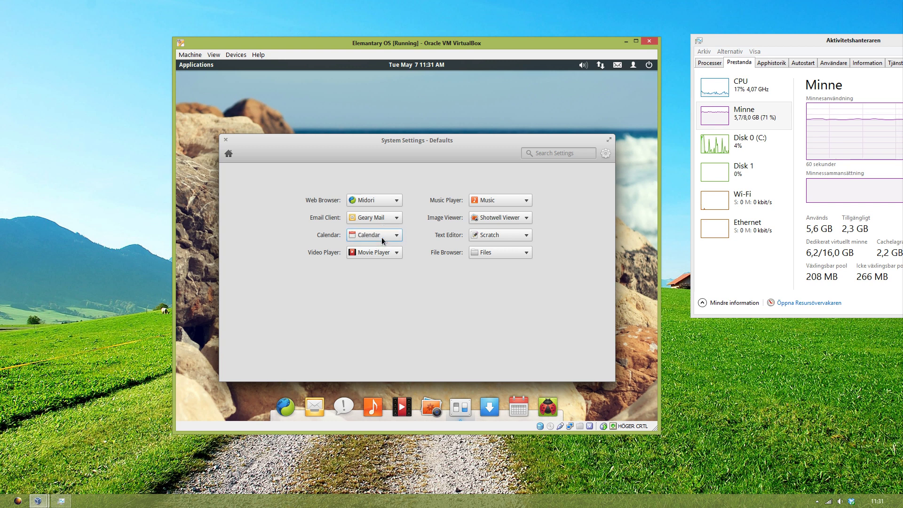
left_click(376, 249)
left_click(376, 249)
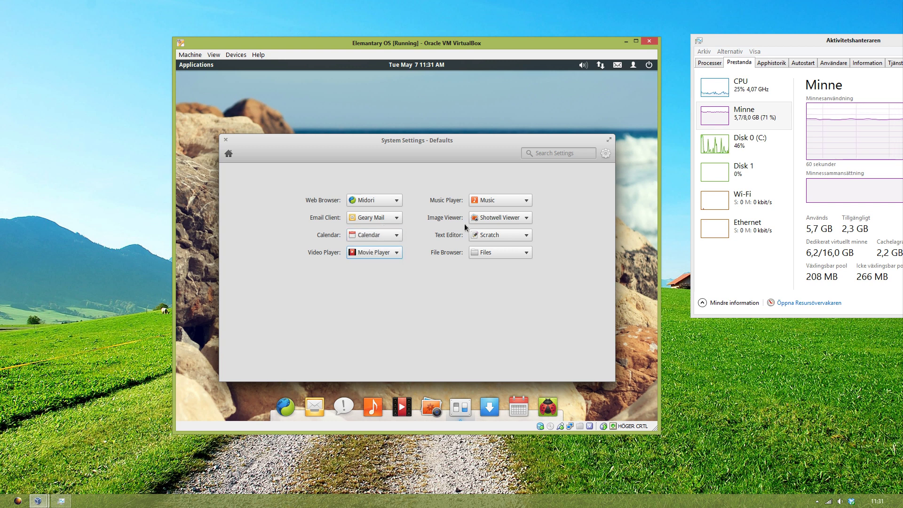
left_click(507, 200)
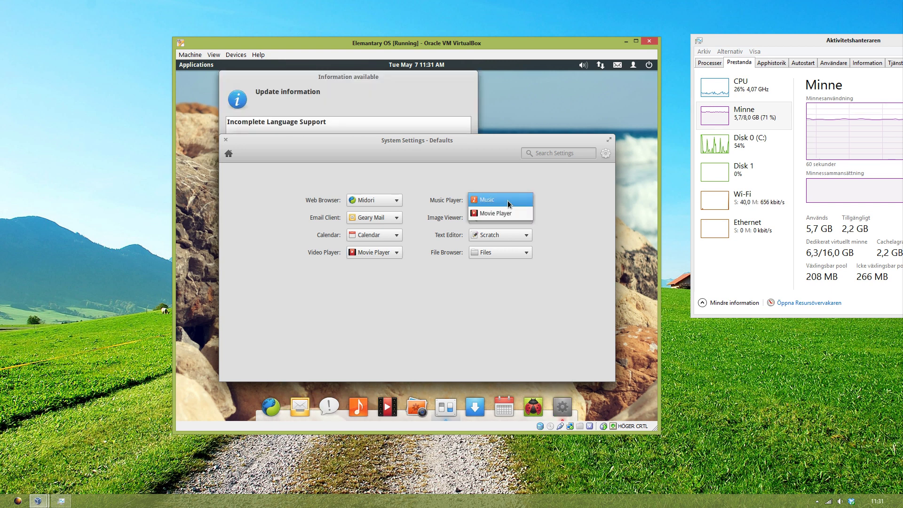
left_click(507, 200)
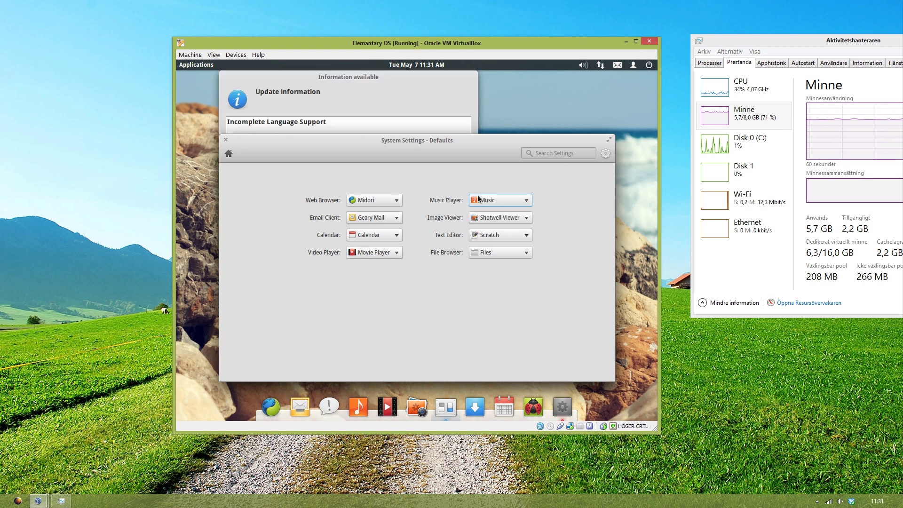
left_click(357, 93)
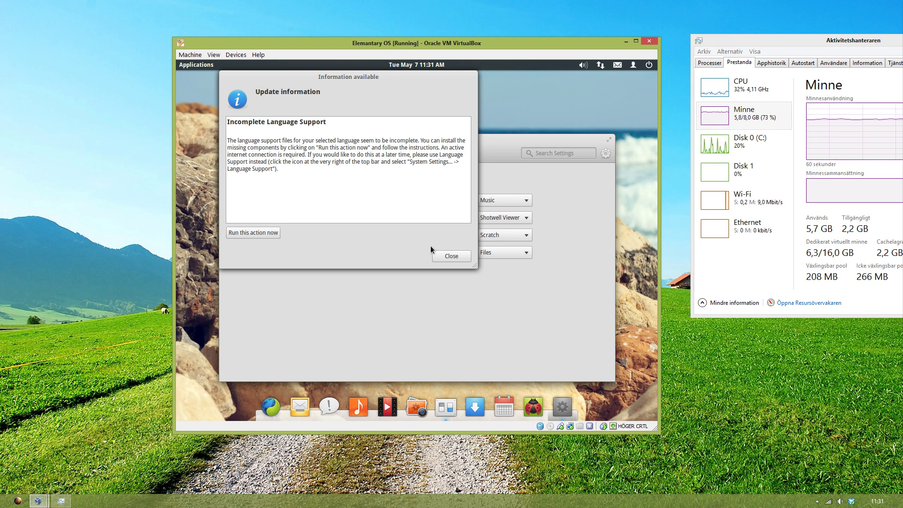
left_click(445, 258)
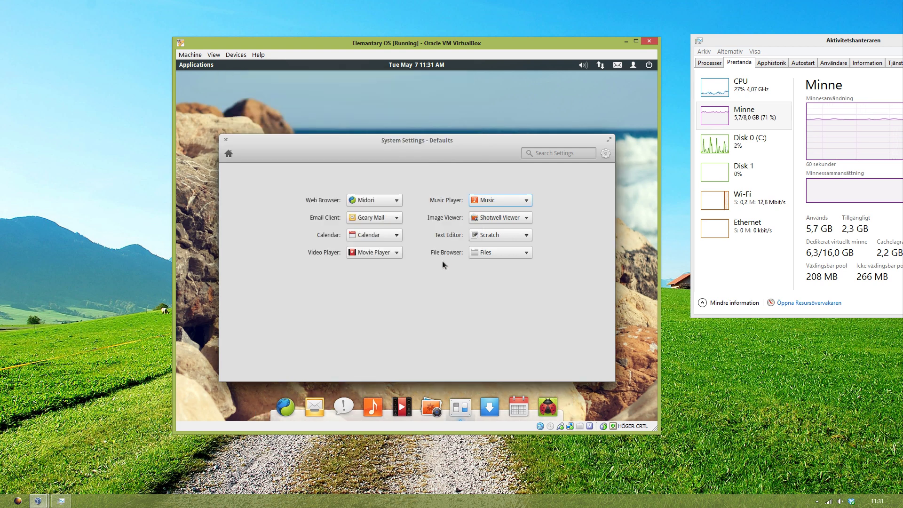
Step: Keep Shotwell Viewer, Scratch and Files as defaults, then close System Settings
left_click(507, 218)
left_click(506, 221)
left_click(500, 235)
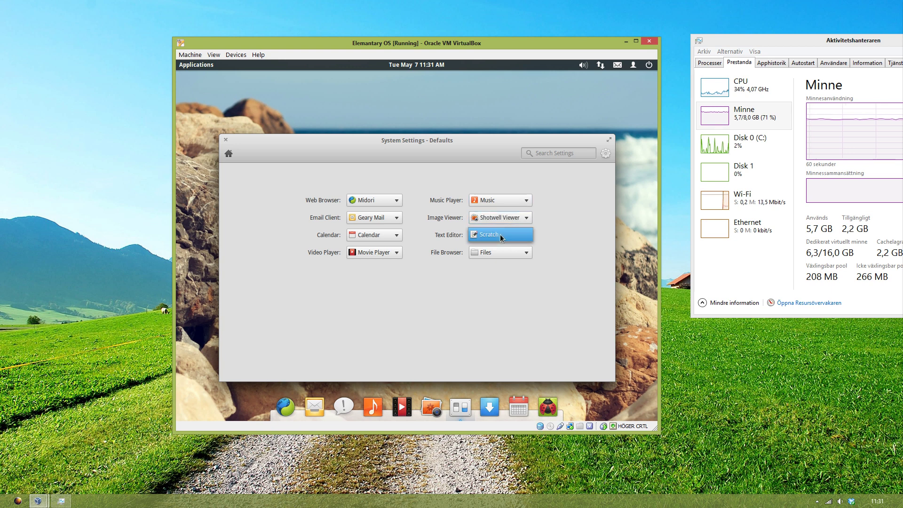
left_click(500, 234)
left_click(500, 250)
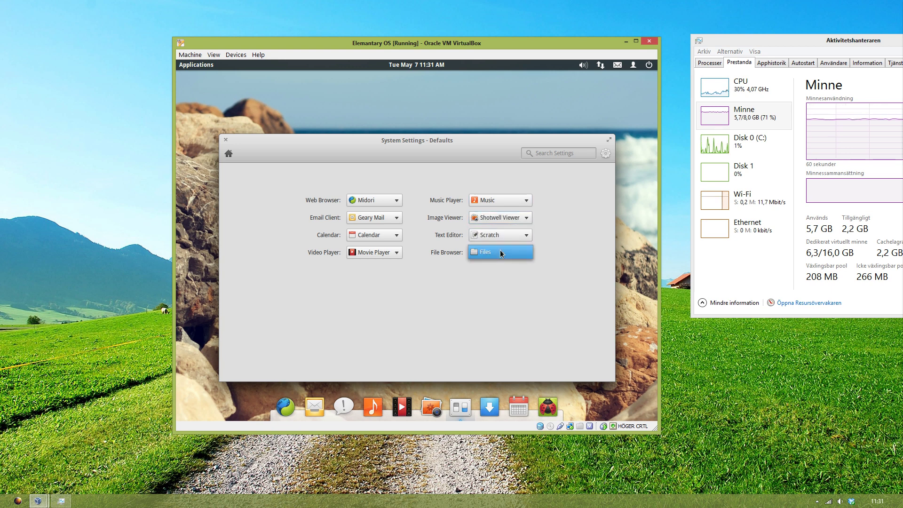
left_click(500, 250)
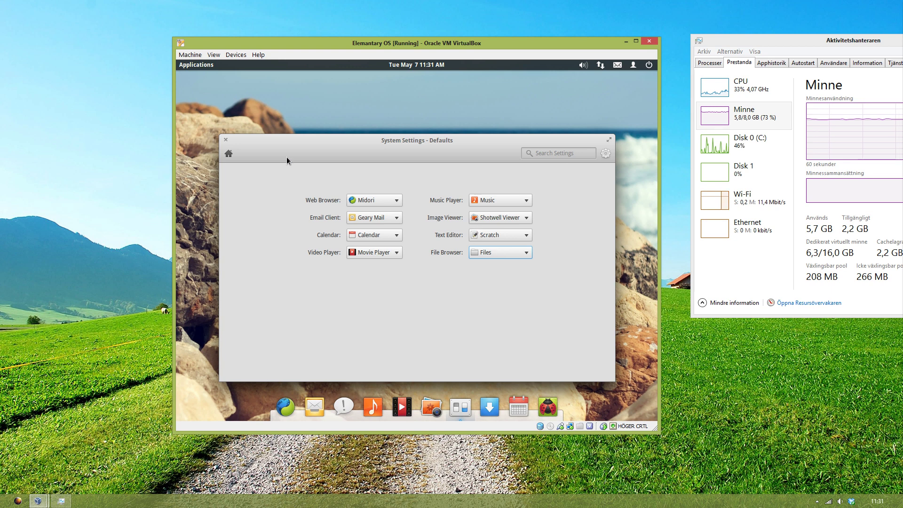
left_click(226, 140)
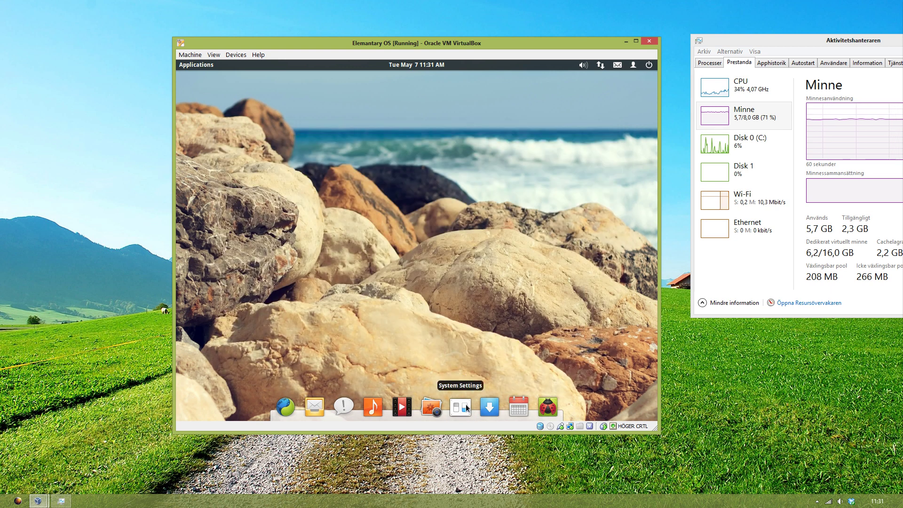
left_click(496, 404)
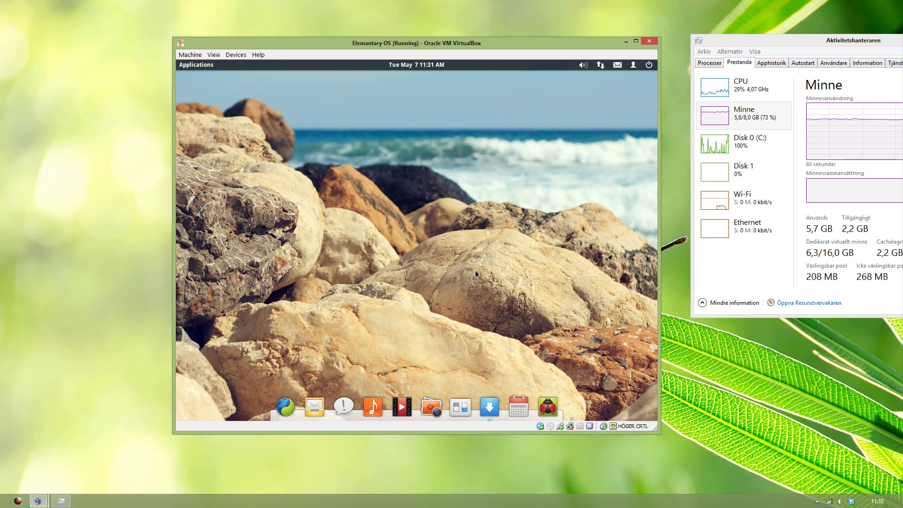
left_click_drag(419, 100, 417, 81)
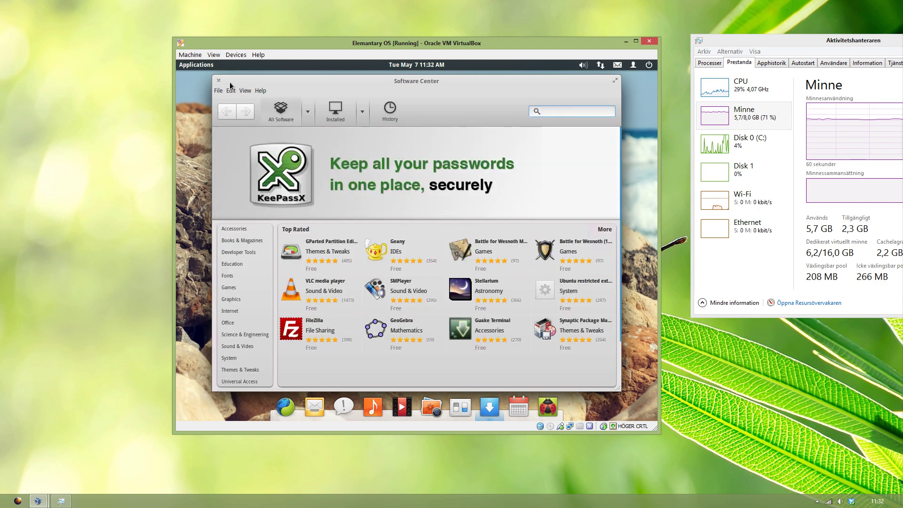
left_click(218, 81)
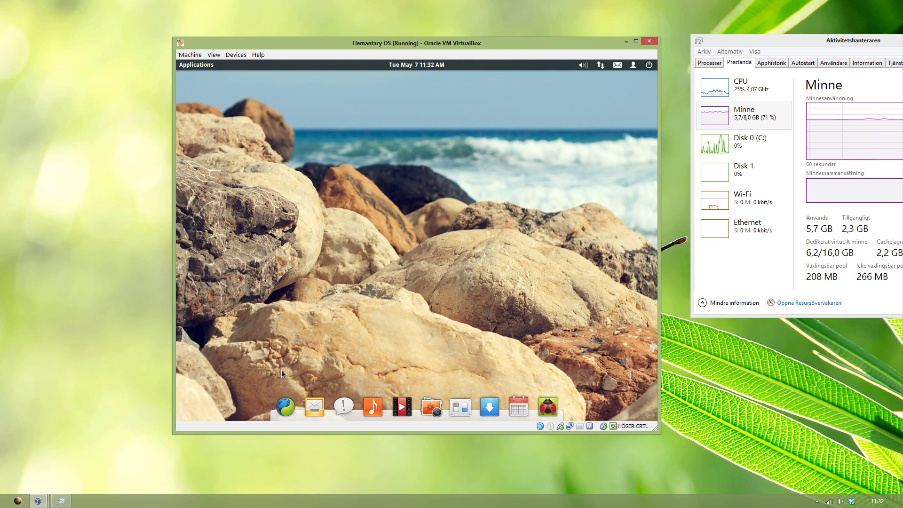
Step: Launch Midori and maximize it to fill the VM screen
left_click(288, 393)
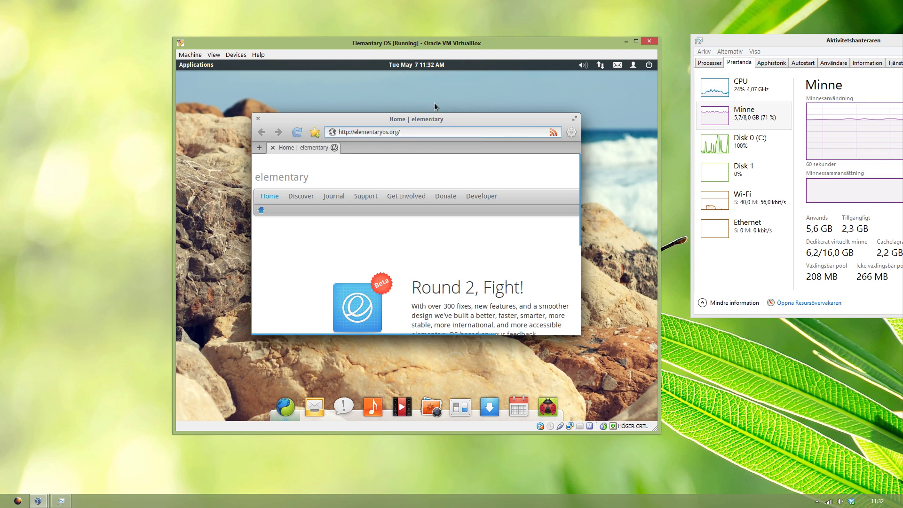
left_click(573, 119)
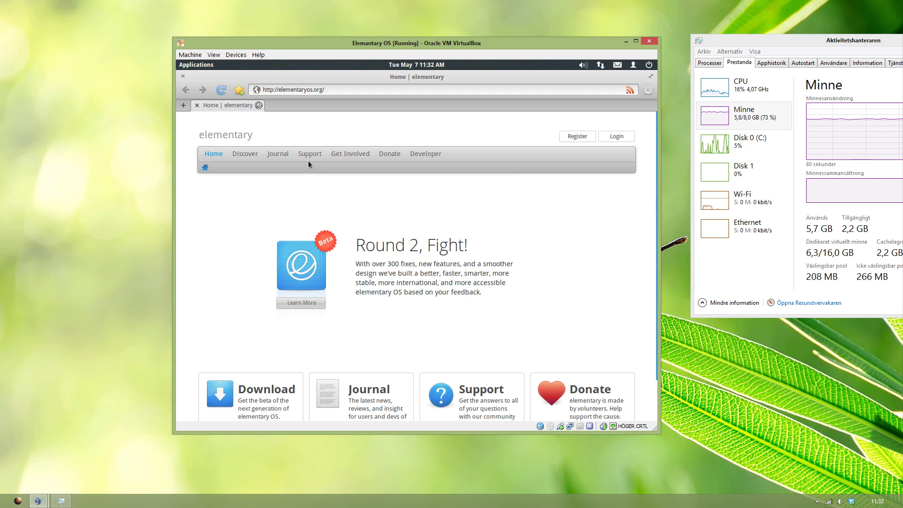
mouse_move(647, 168)
mouse_move(652, 172)
left_mouse_down()
mouse_move(647, 245)
mouse_move(643, 181)
left_mouse_up()
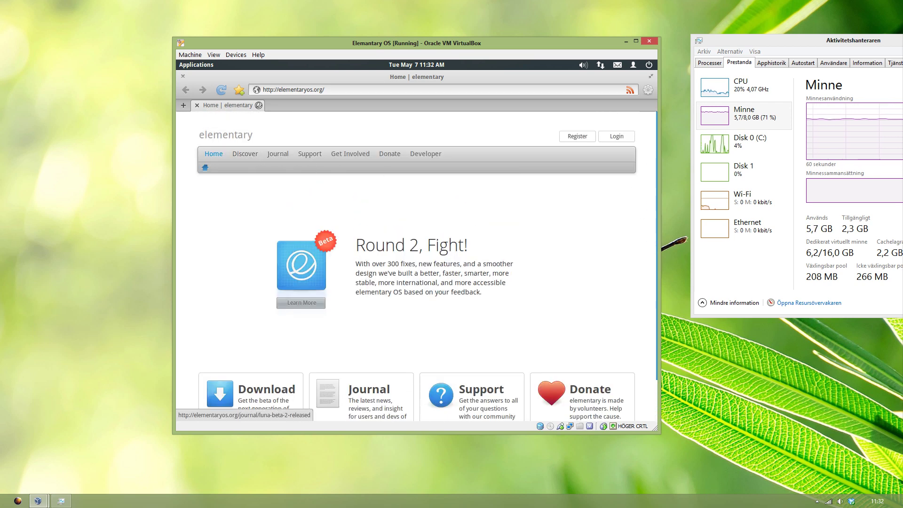
Step: Open and scroll the Luna Beta 2 Released article, then un-maximize the browser window
left_click(301, 302)
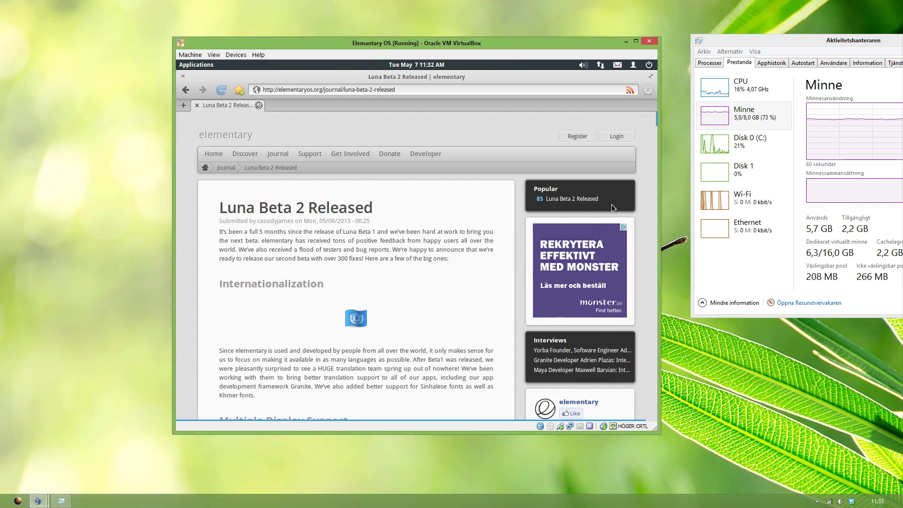
left_click_drag(654, 121, 653, 142)
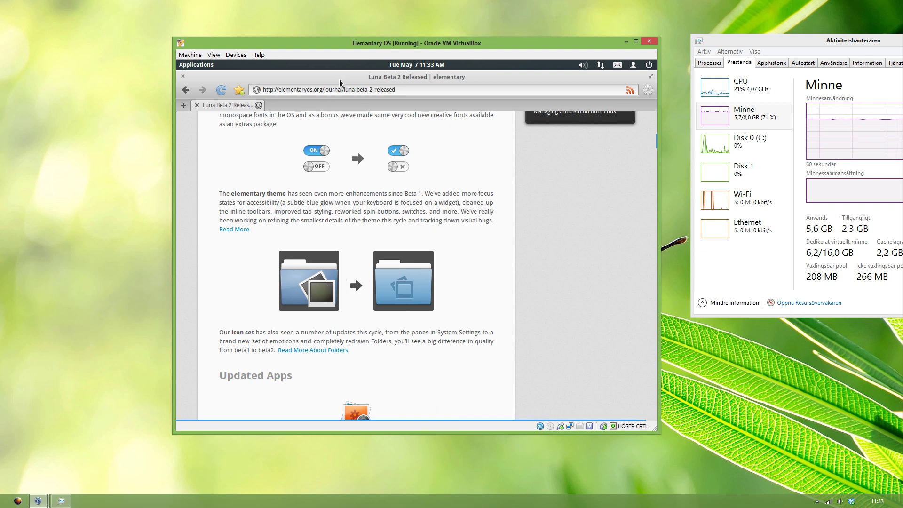
left_click_drag(358, 77, 371, 123)
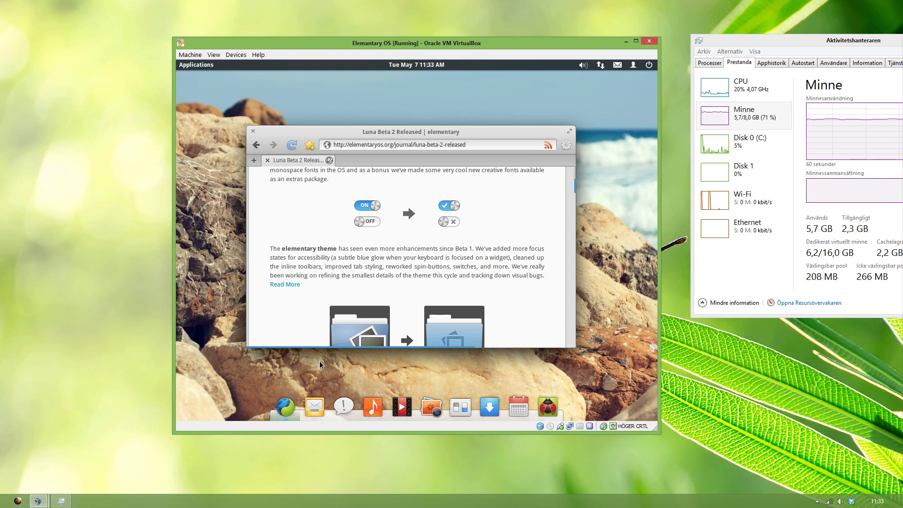
Step: Browse the Applications menu by category, including Sound & Video and System Tools, then return to grid view
left_click(196, 65)
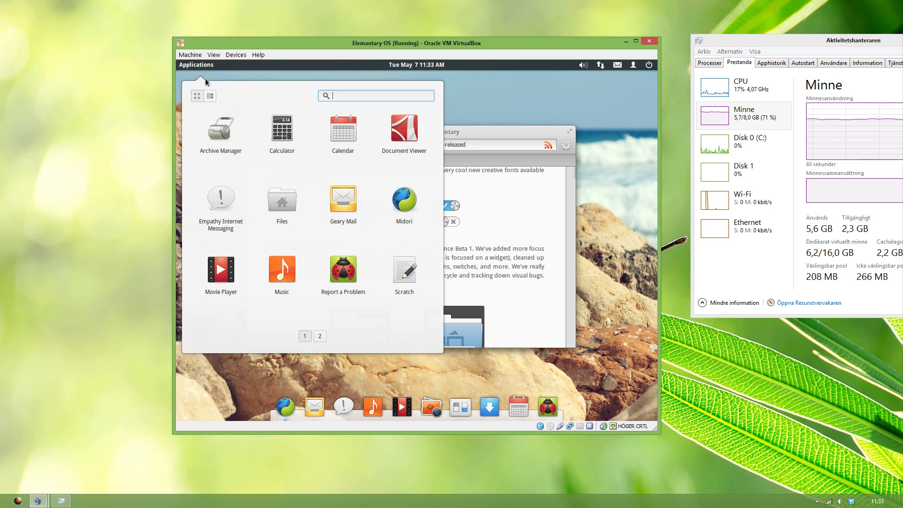
left_click(210, 95)
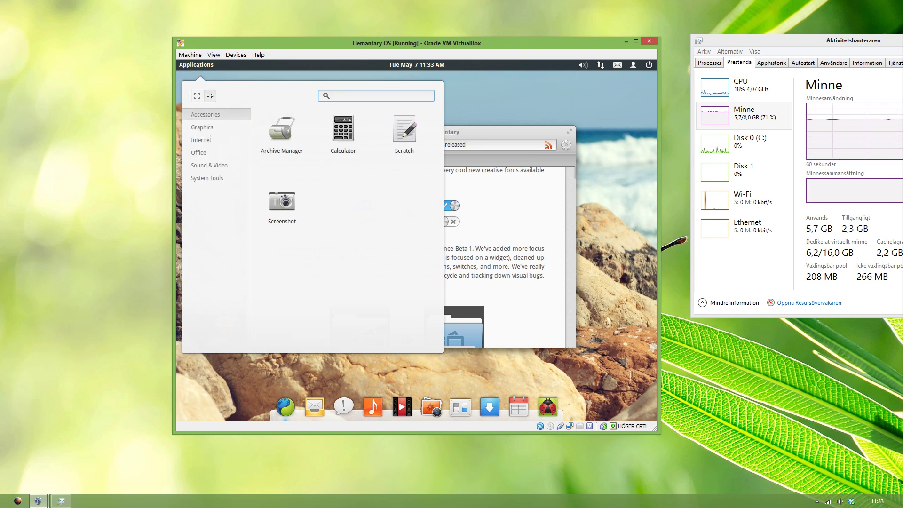
left_click(208, 129)
left_click(202, 141)
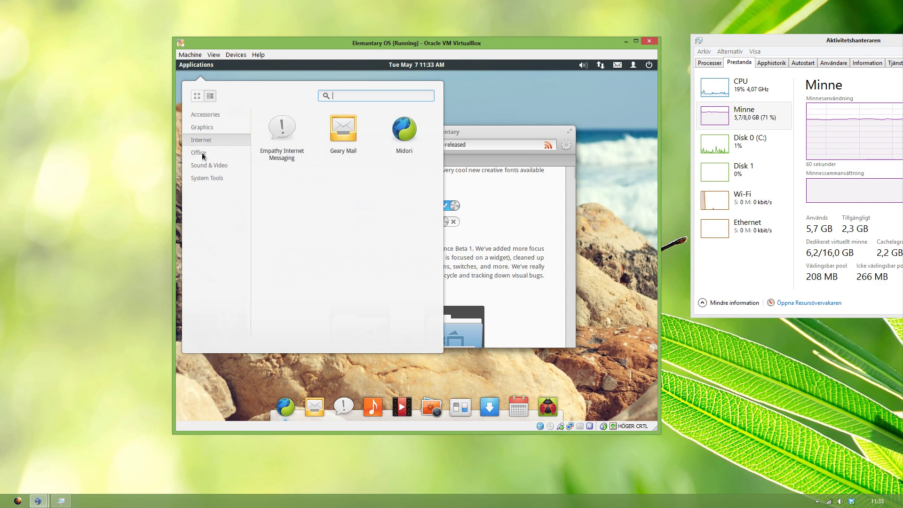
left_click(203, 154)
left_click(203, 166)
left_click(207, 179)
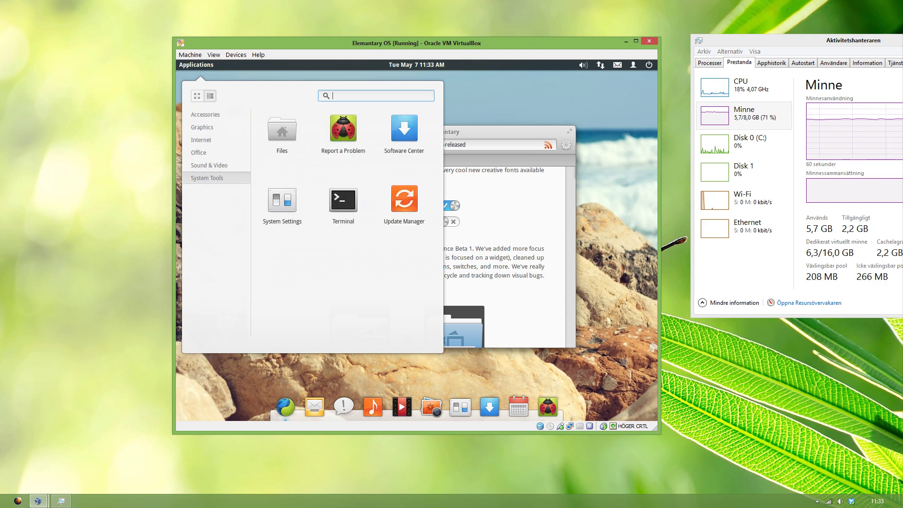
left_click(198, 97)
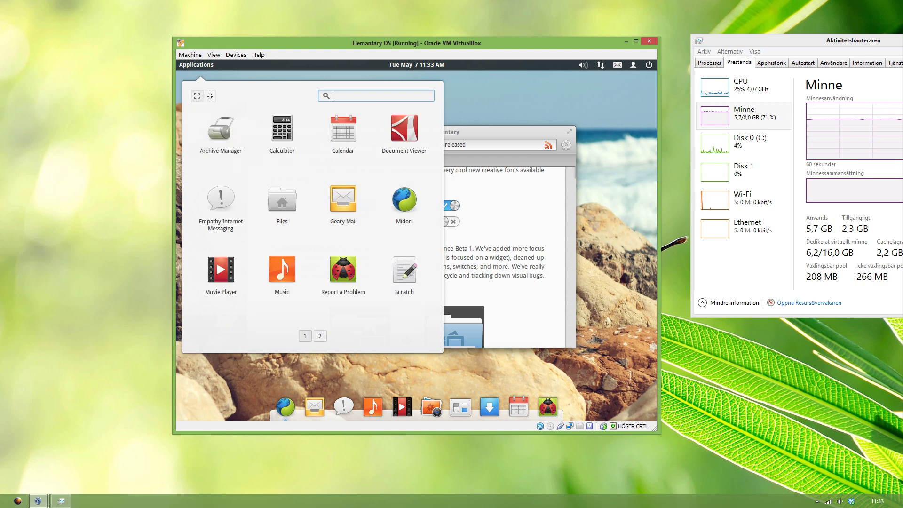
Step: Flip to the second application page and back, then launch Files
left_click(320, 336)
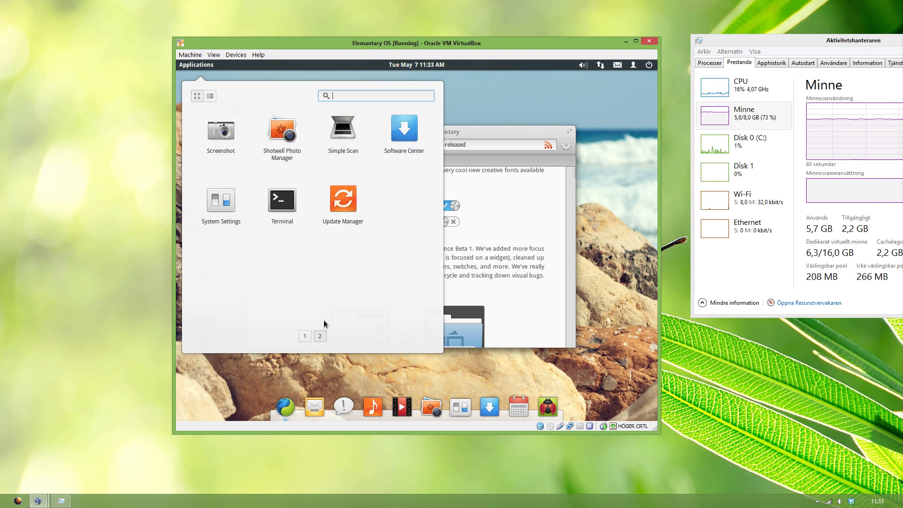
left_click(305, 336)
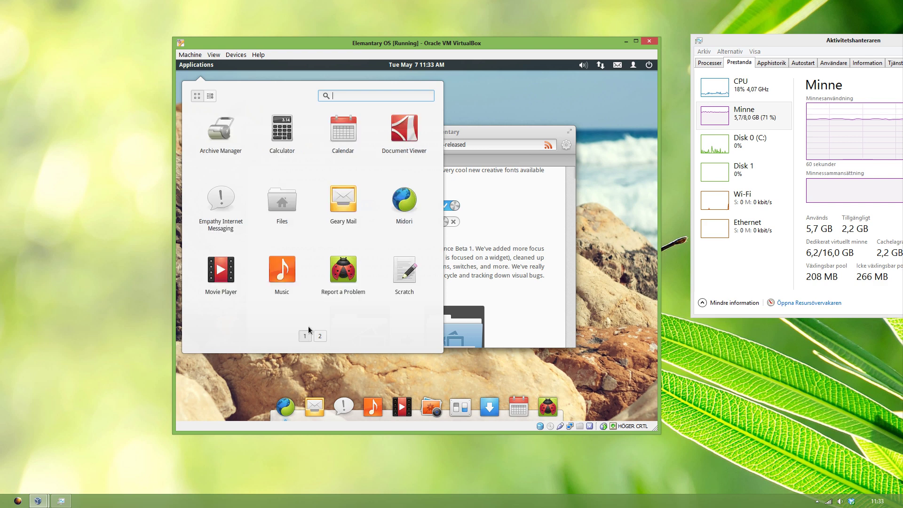
left_click(301, 218)
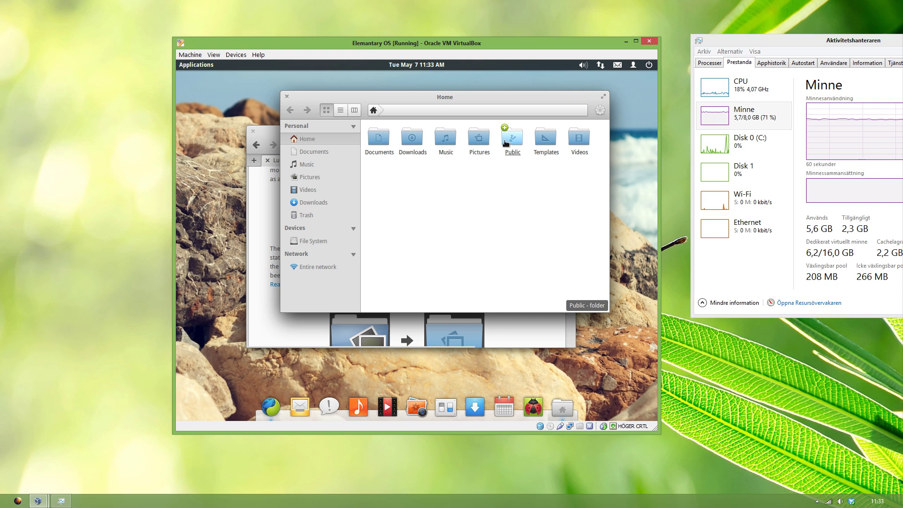
Step: View and close the Files About box showing Pantheon Files 0.1, then reopen the gear menu
left_click(599, 110)
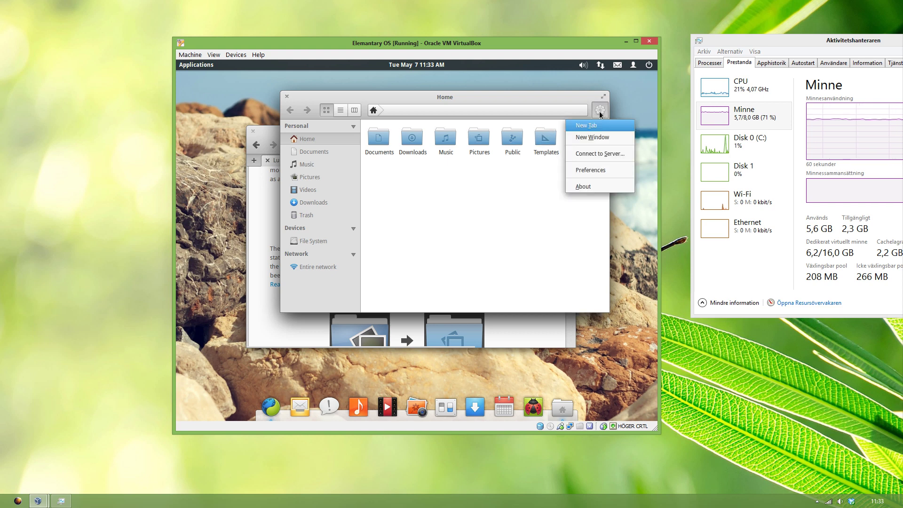
left_click(583, 186)
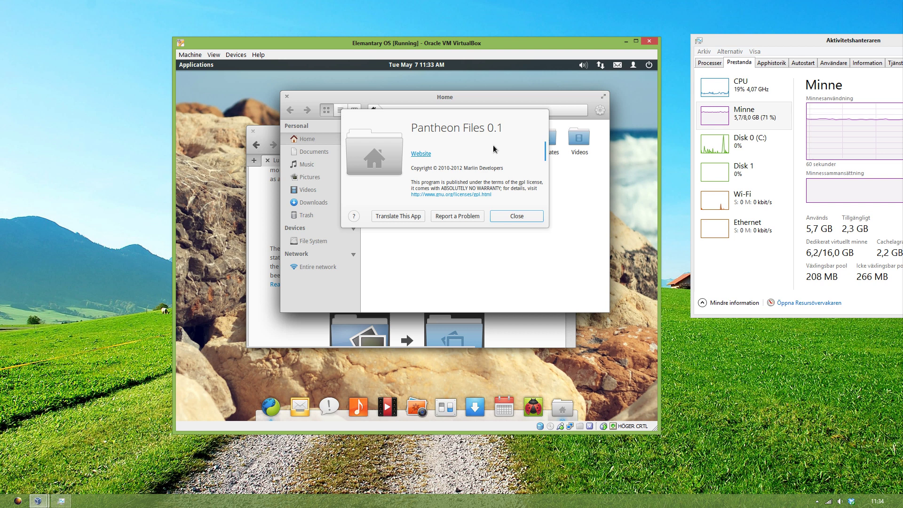
left_click(511, 218)
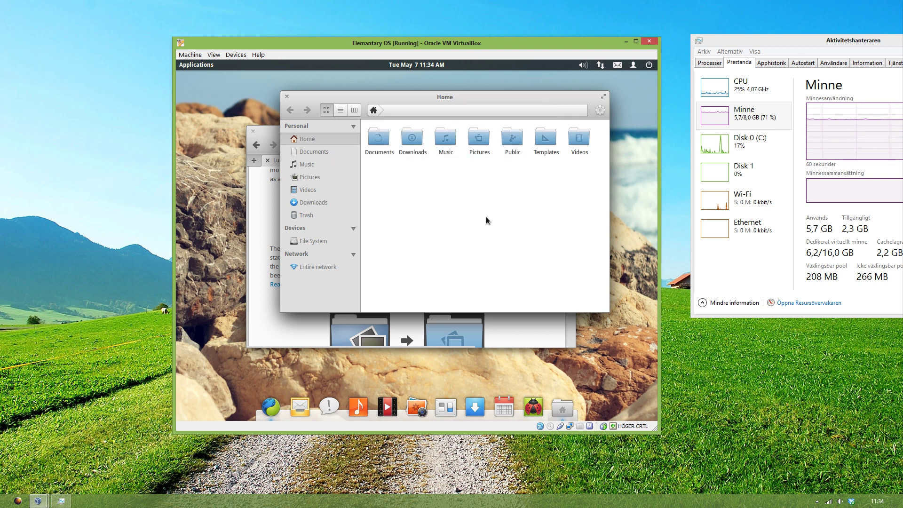
left_click(599, 110)
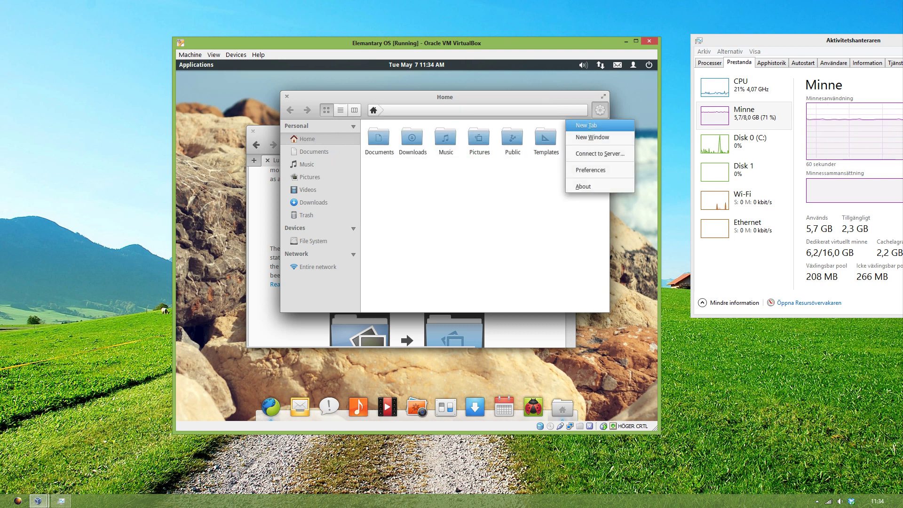
Step: Look over the Files preferences and extensions, then visit Downloads and return to Home
left_click(590, 170)
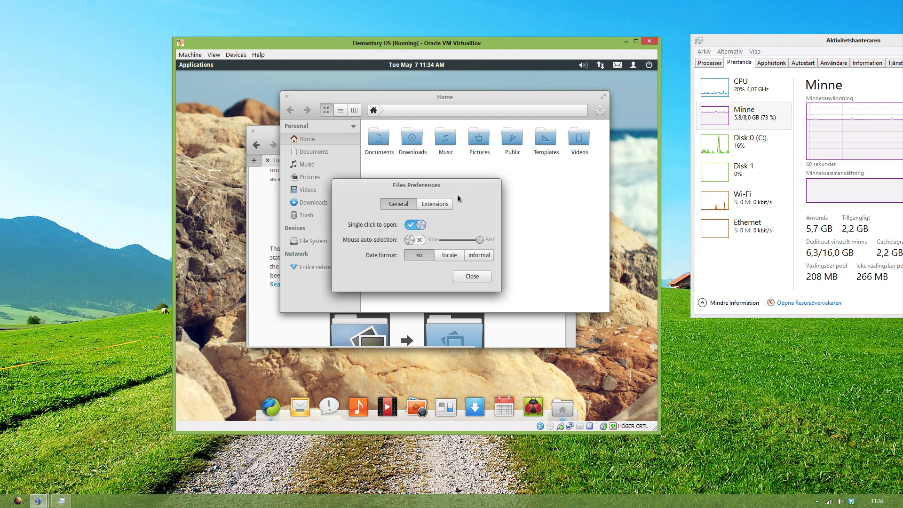
left_click(441, 204)
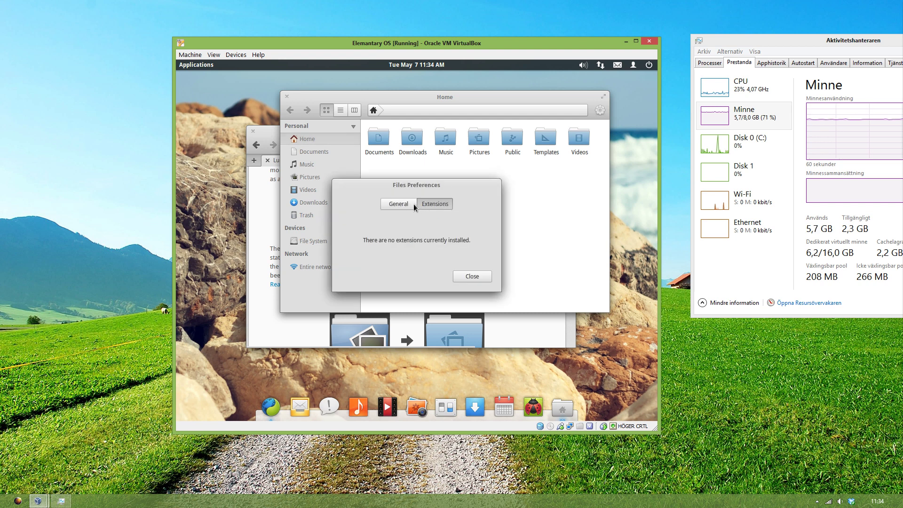
left_click(399, 204)
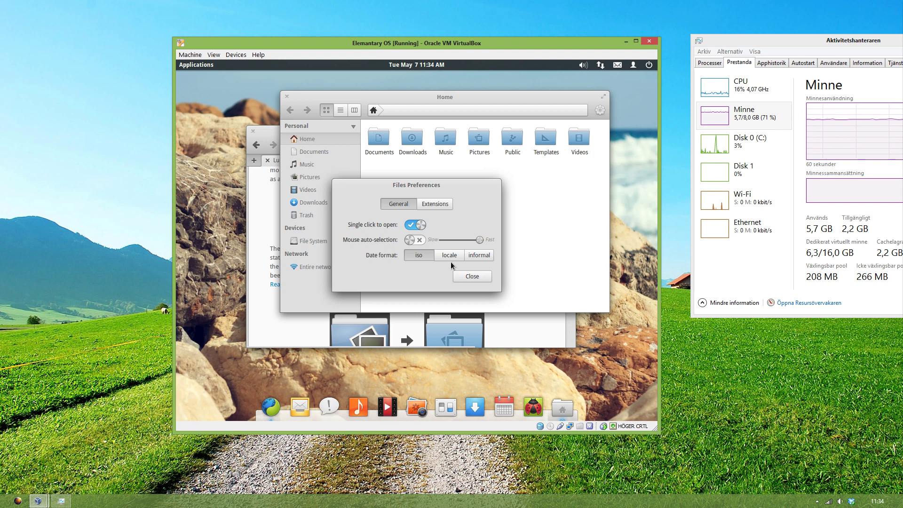
left_click(484, 280)
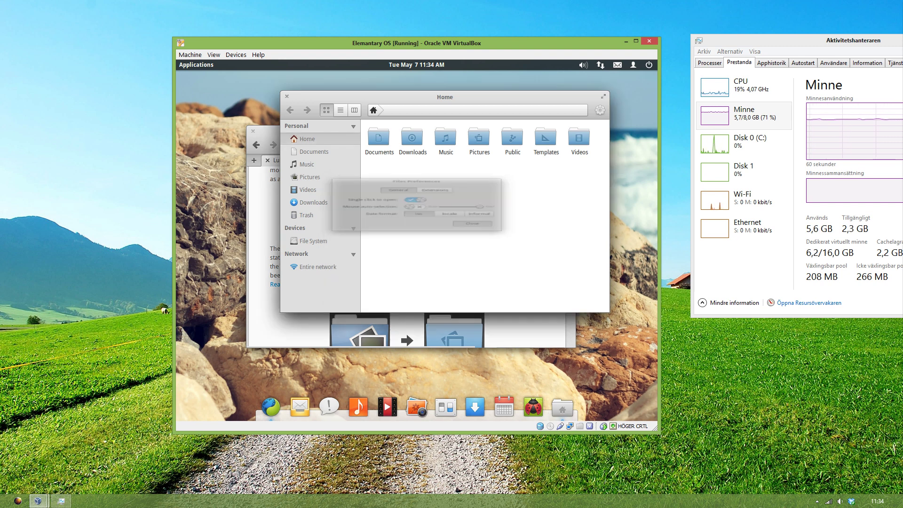
left_click(411, 141)
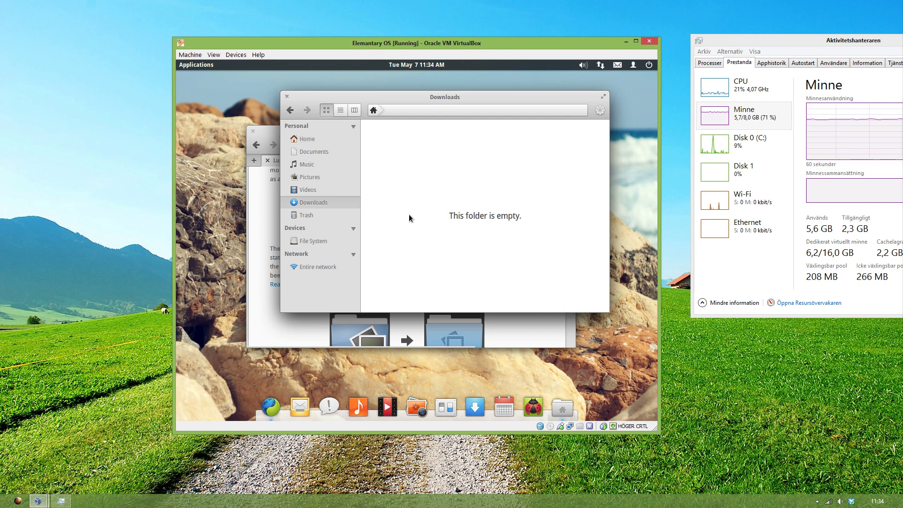
left_click(290, 110)
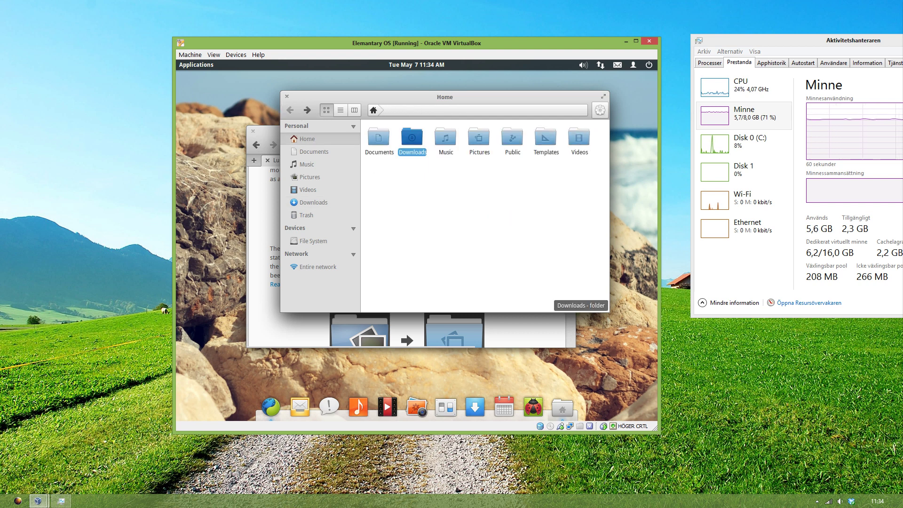
Step: Turn off single-click opening, open Music and go back, then show Home as a list
left_click(599, 110)
left_click(585, 172)
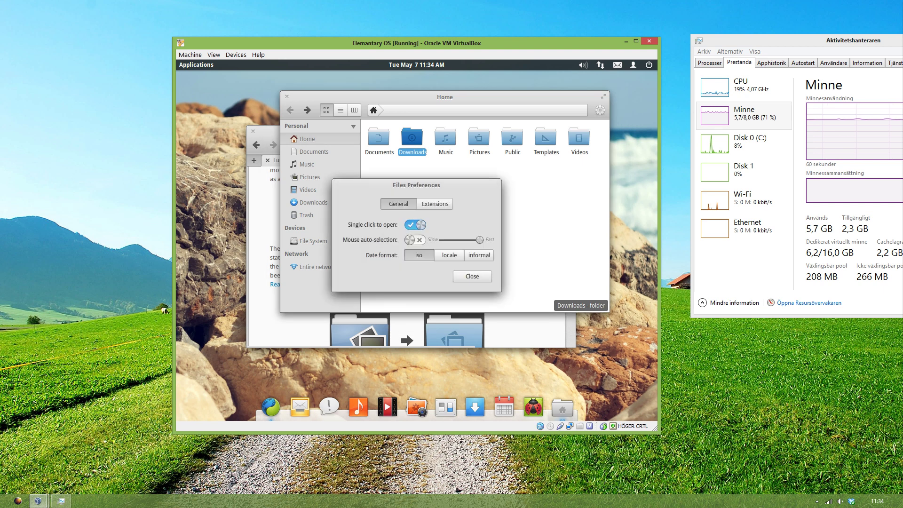
left_click(422, 225)
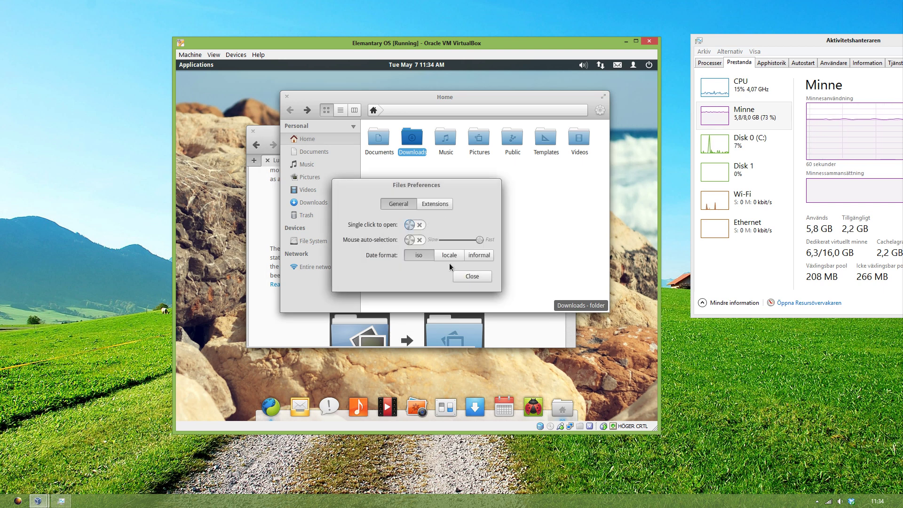
left_click(468, 275)
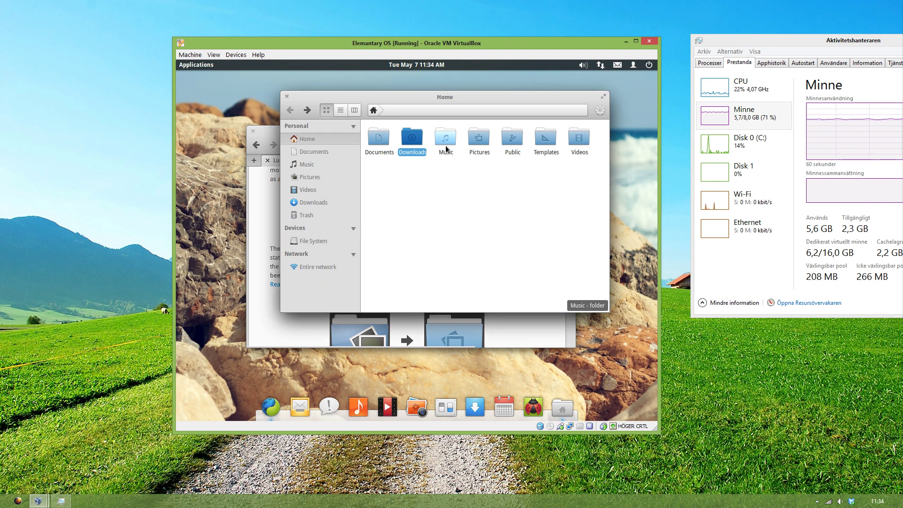
left_click(445, 138)
double_click(448, 139)
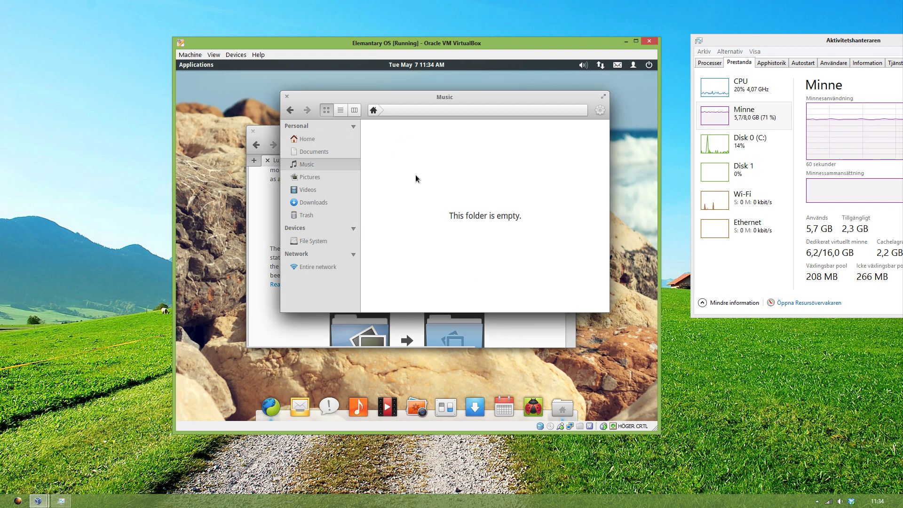
left_click(290, 110)
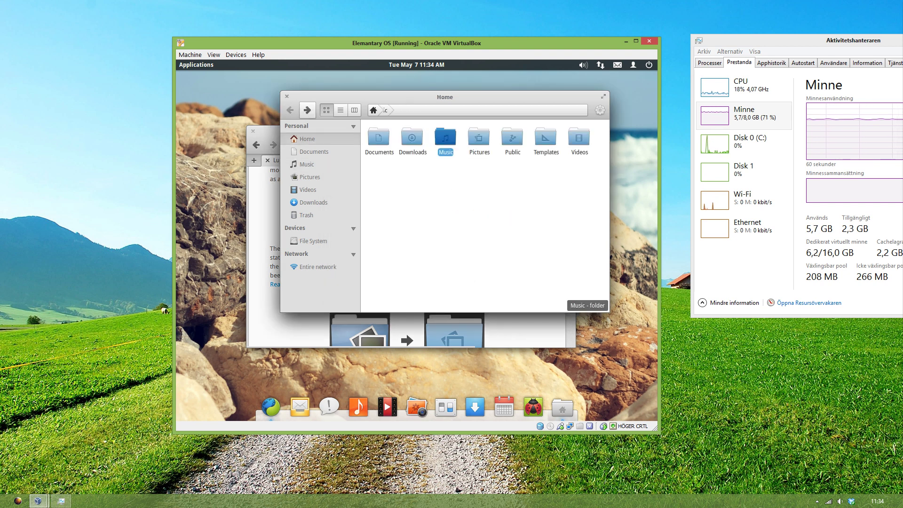
left_click(340, 110)
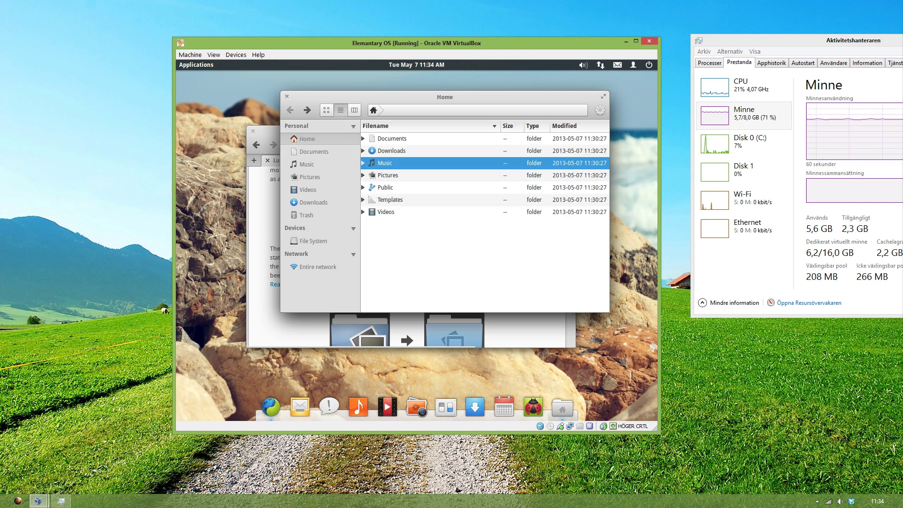
Step: Expand the Music, Templates, Public, Pictures and Documents rows in list view
left_click(363, 163)
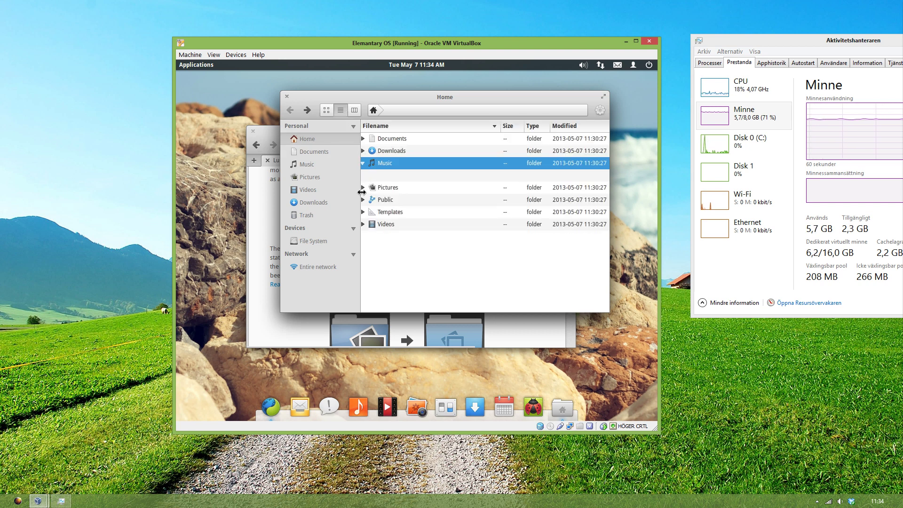
left_click(362, 212)
left_click(362, 200)
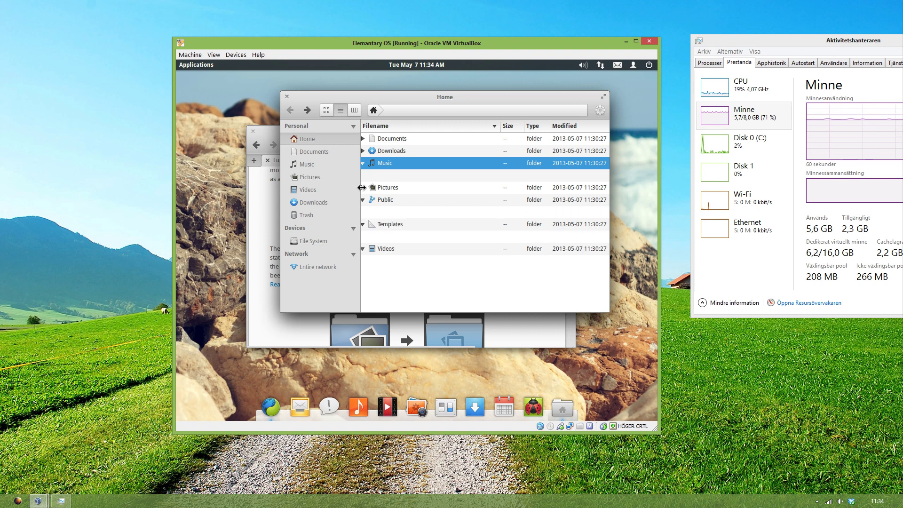
left_click(362, 187)
left_click(362, 139)
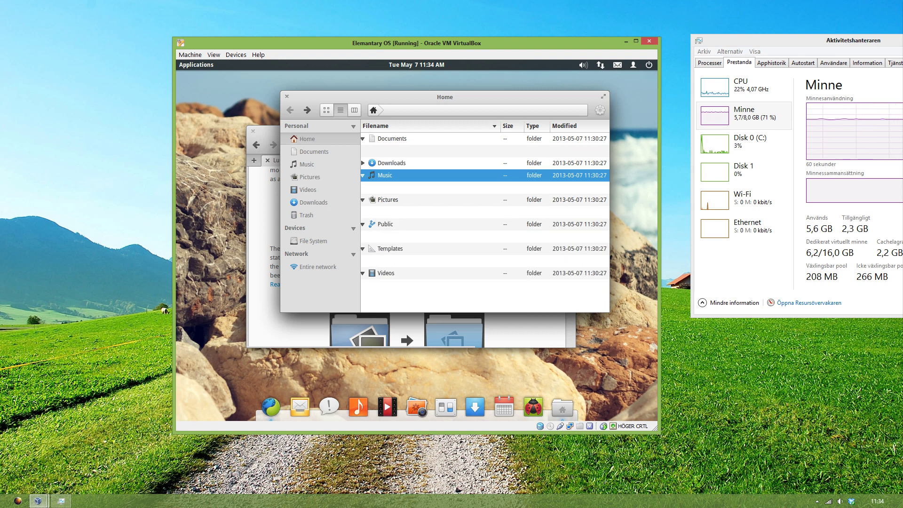
Step: In column view, check the empty Documents and Downloads folders, then switch Home back to icons
left_click(354, 111)
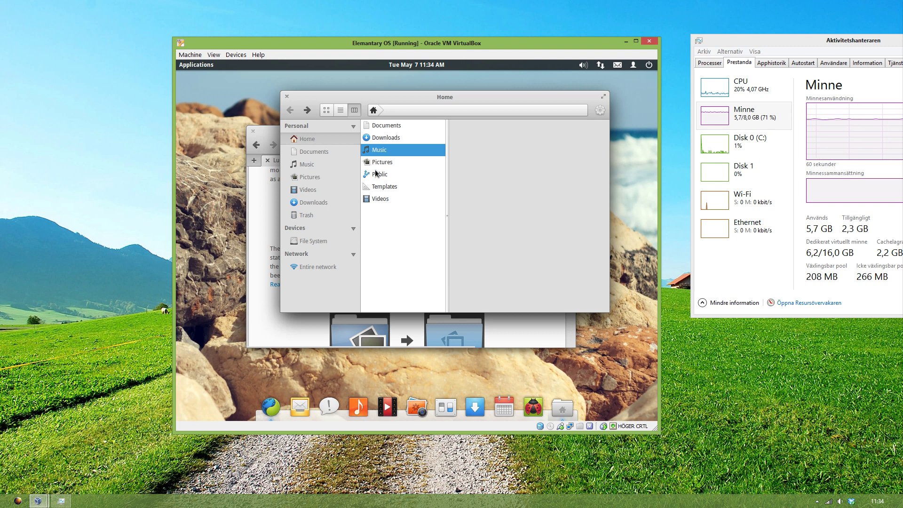
left_click(397, 126)
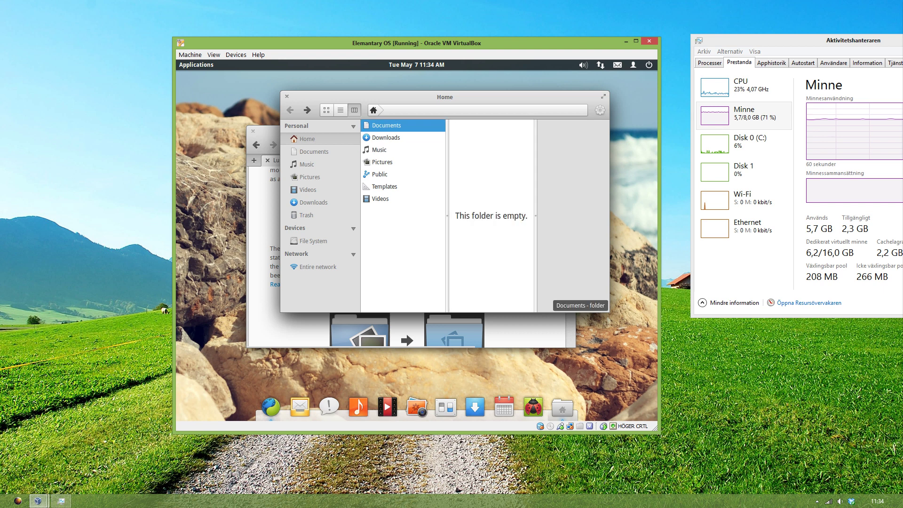
left_click(397, 137)
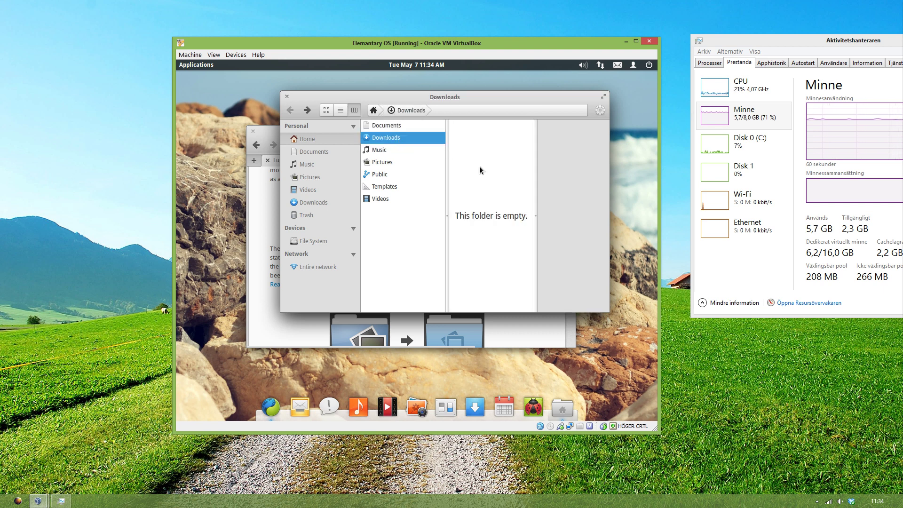
left_click(384, 126)
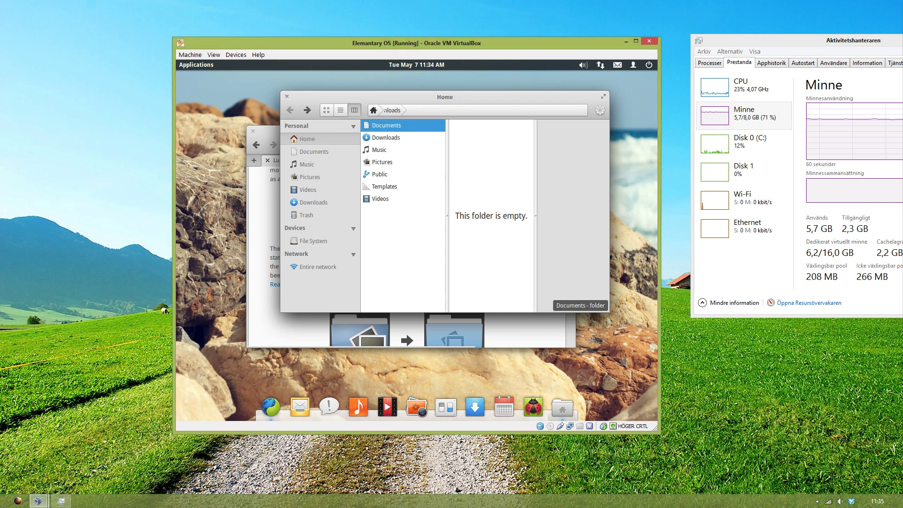
key("Down")
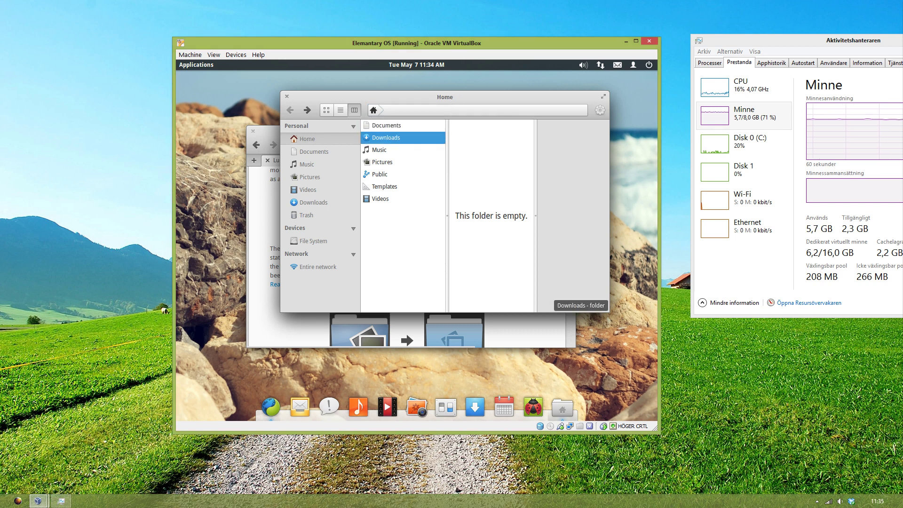
left_click(341, 111)
left_click(325, 111)
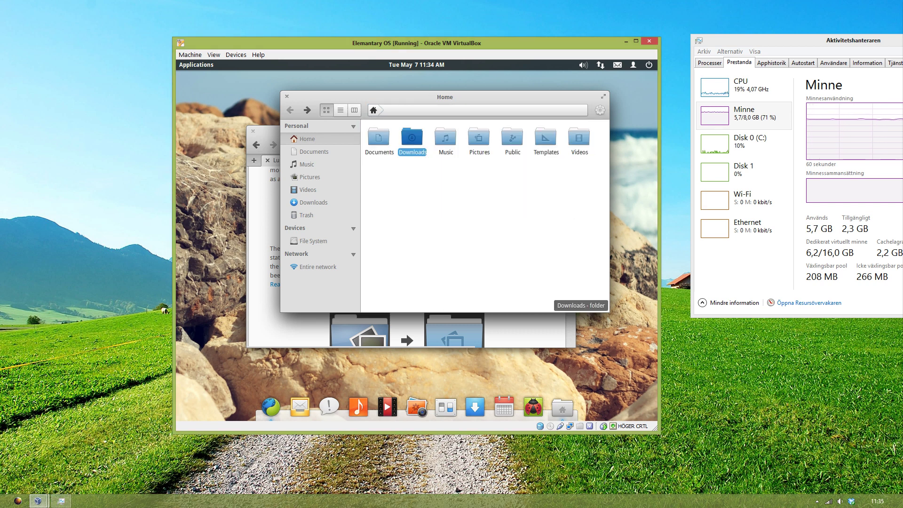
left_click(429, 186)
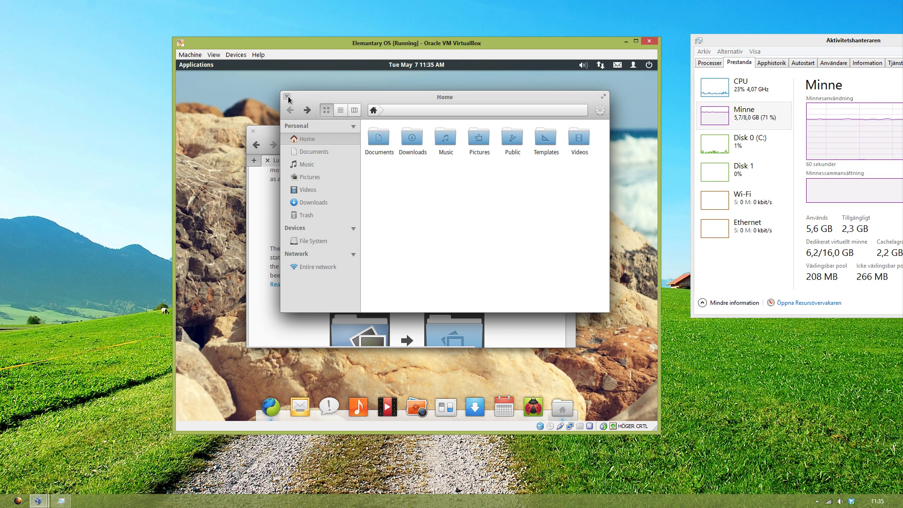
Step: Close Files and read down the Luna Beta 2 article to its Geary section
left_click(287, 96)
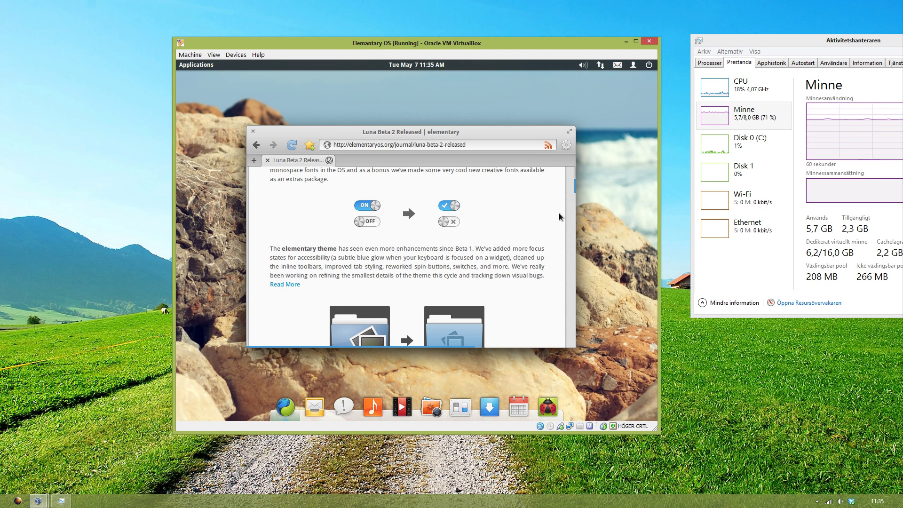
mouse_move(581, 185)
mouse_move(578, 189)
left_mouse_down()
mouse_move(580, 212)
mouse_move(585, 194)
left_mouse_up()
scroll(585, 196, "down", 3)
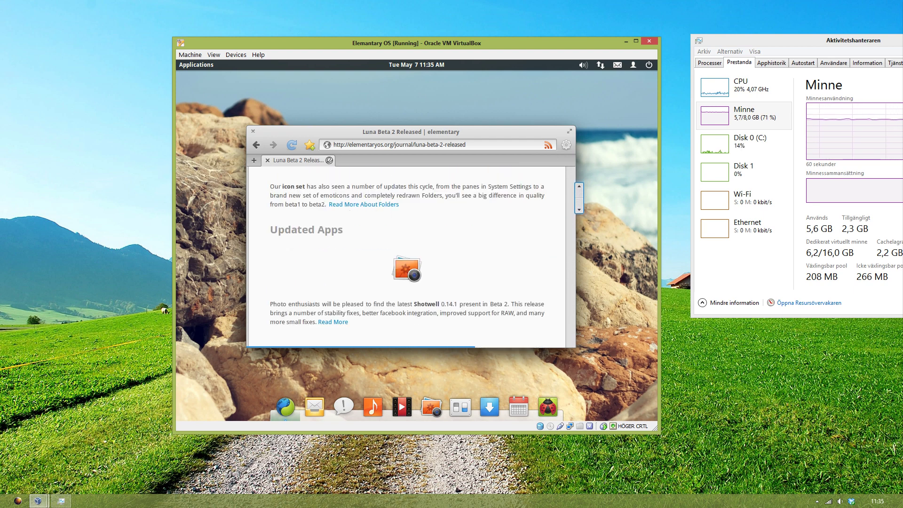
scroll(585, 195, "down", 1)
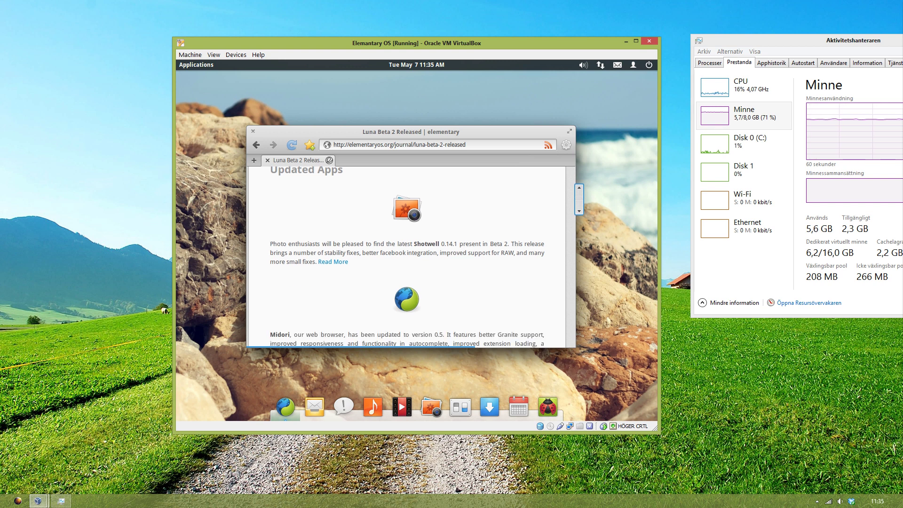
scroll(585, 200, "down", 3)
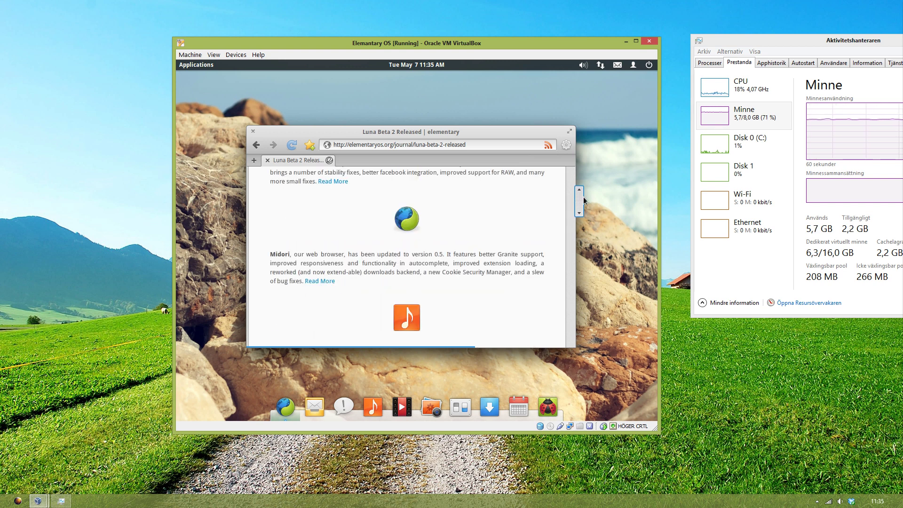
scroll(584, 200, "down", 12)
scroll(584, 200, "up", 6)
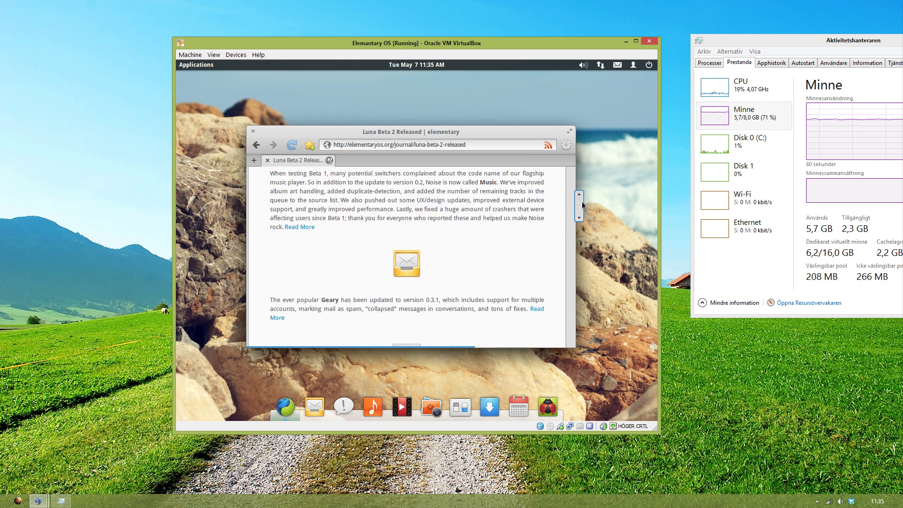
scroll(583, 205, "down", 1)
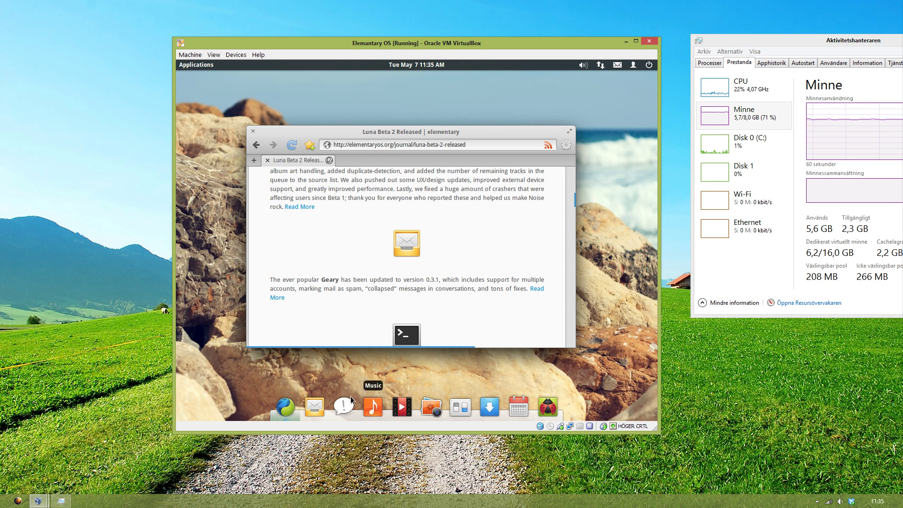
left_click(320, 403)
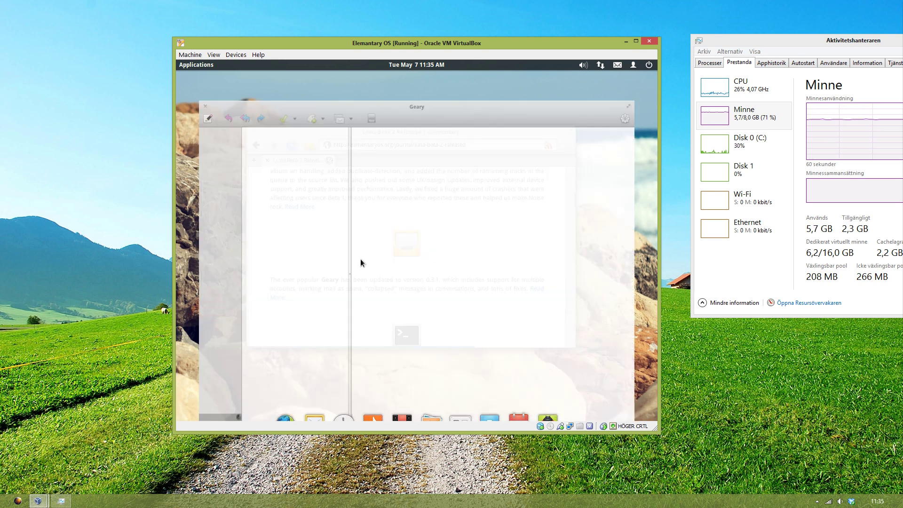
key("shift+Tab")
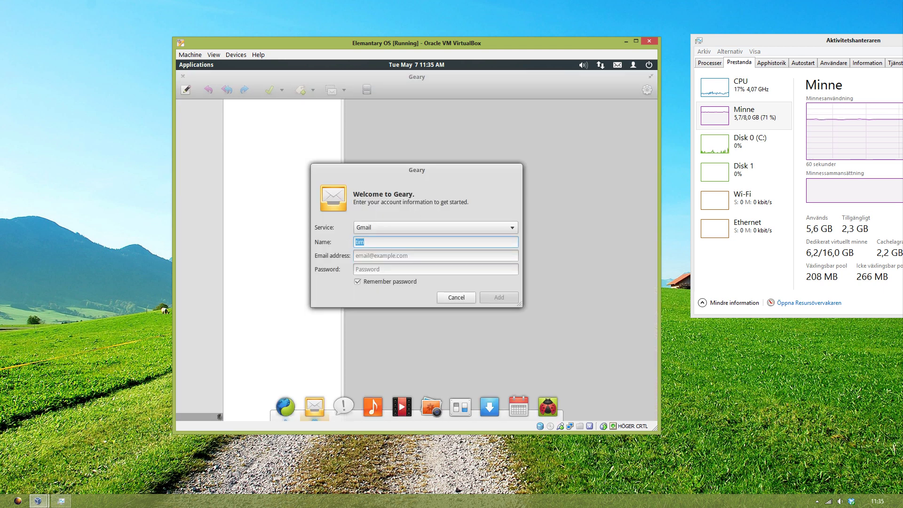
key("Tab")
key("Tab")
left_click(464, 297)
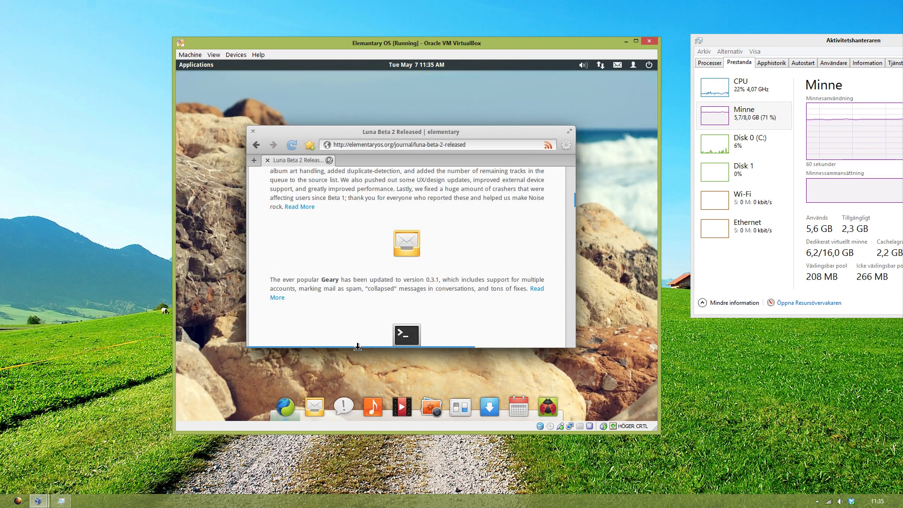
Step: Launch Empathy, begin a Facebook Chat account with a username, then cancel without adding it
left_click(346, 405)
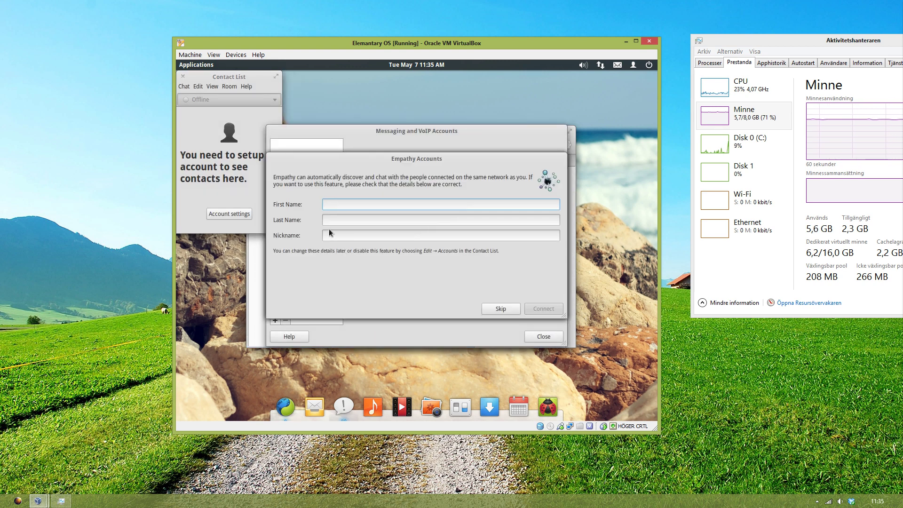
left_click(493, 309)
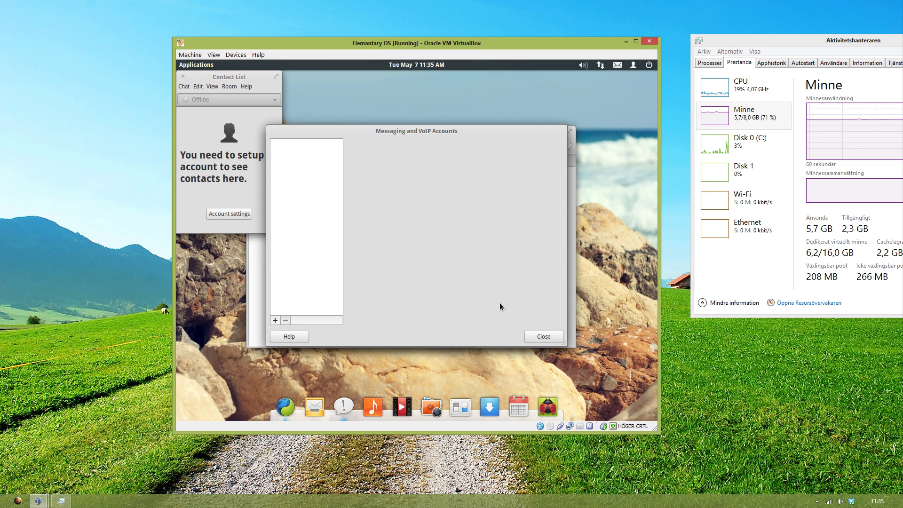
left_click(275, 320)
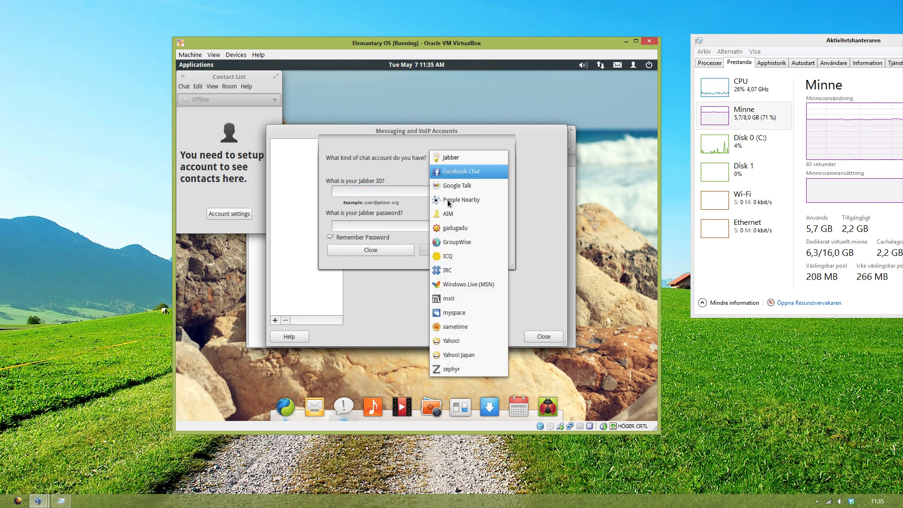
key("Escape")
key("Down")
key("Down")
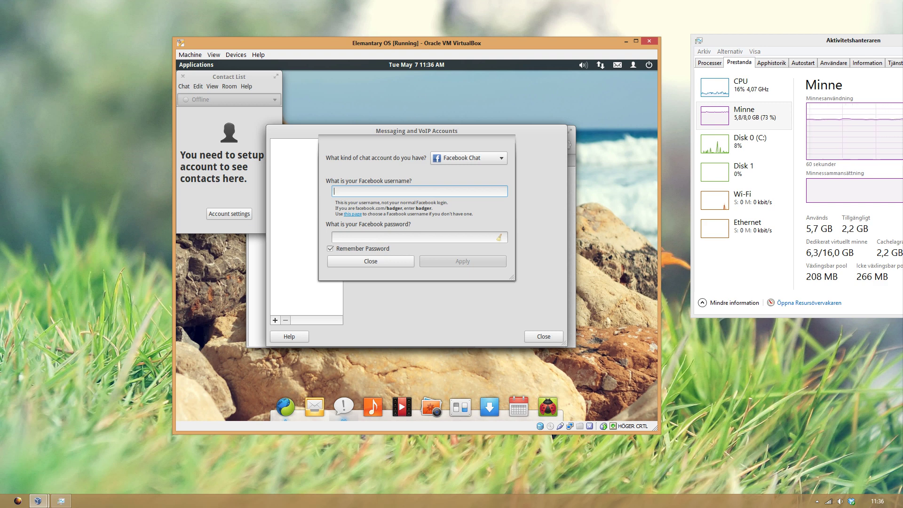
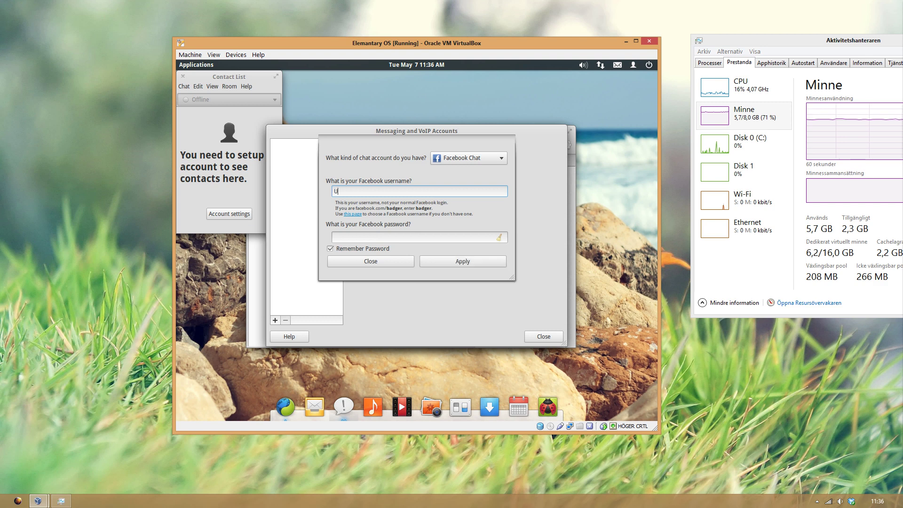
left_click(370, 261)
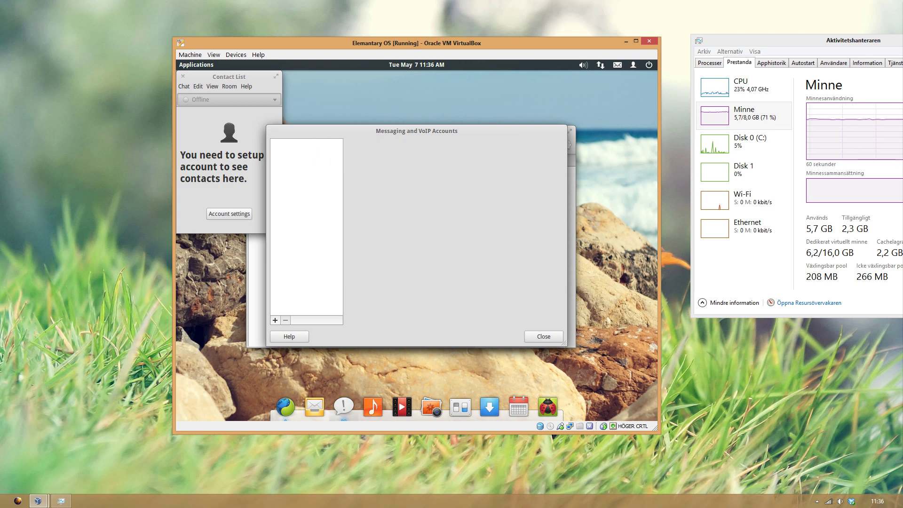
left_click(528, 335)
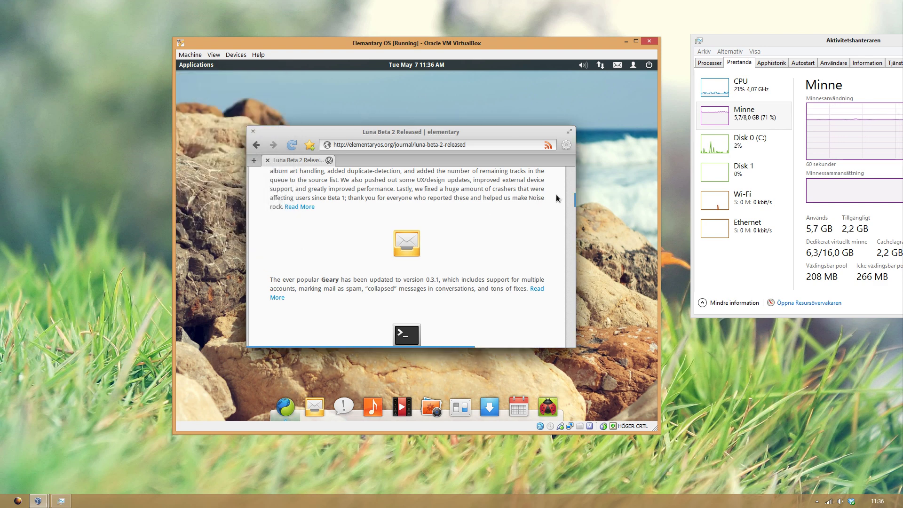
Step: Scroll the Midori article briefly, then open a Terminal with Ctrl+Alt+T
scroll(579, 209, "down", 5)
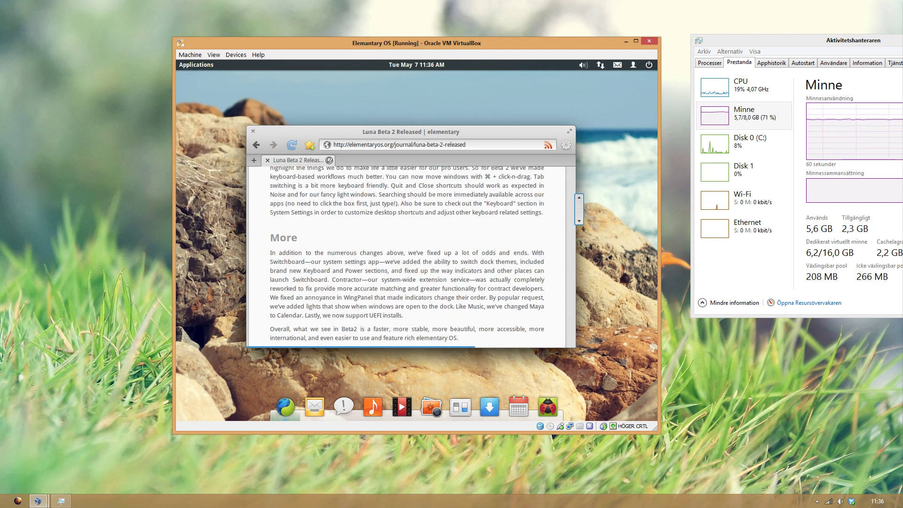
scroll(579, 207, "up", 5)
scroll(579, 207, "up", 1)
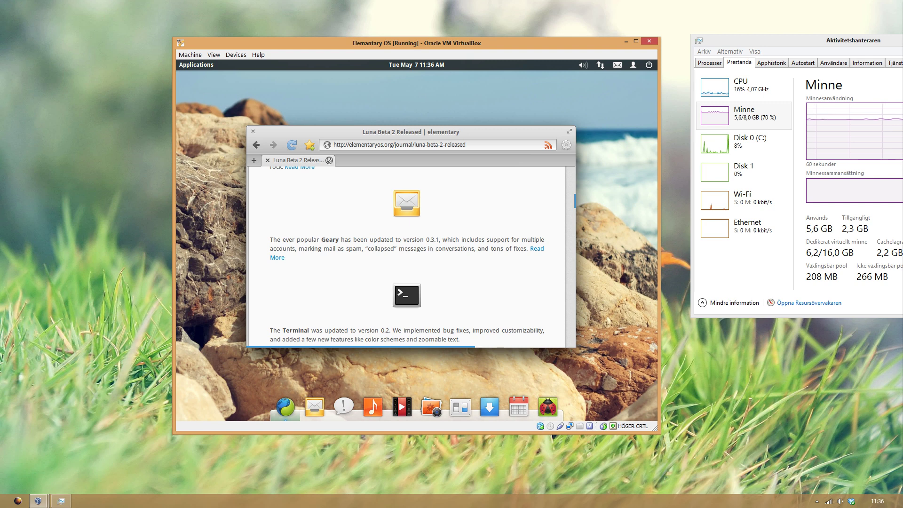
key("ctrl+alt+t")
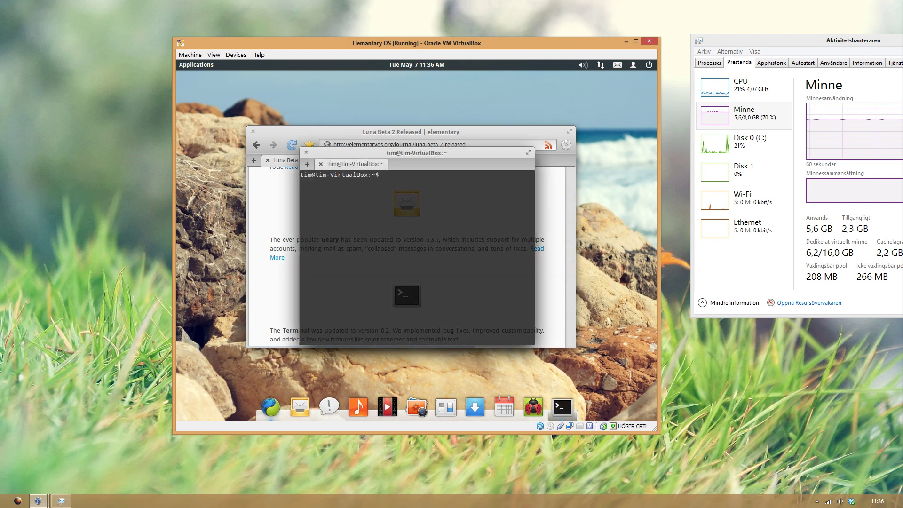
Step: Check the terminal's context menus, maximize and restore the window, then close the terminal
right_click(453, 166)
right_click(436, 158)
right_click(435, 155)
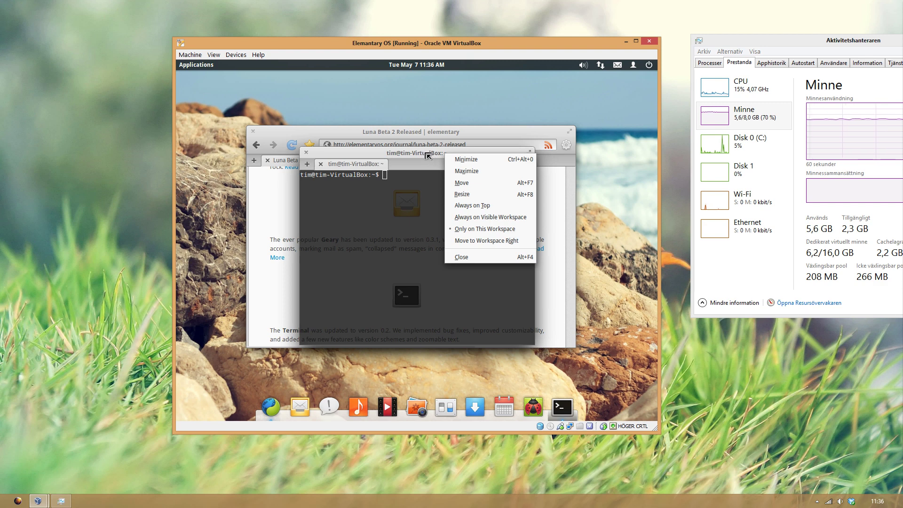
left_click(425, 157)
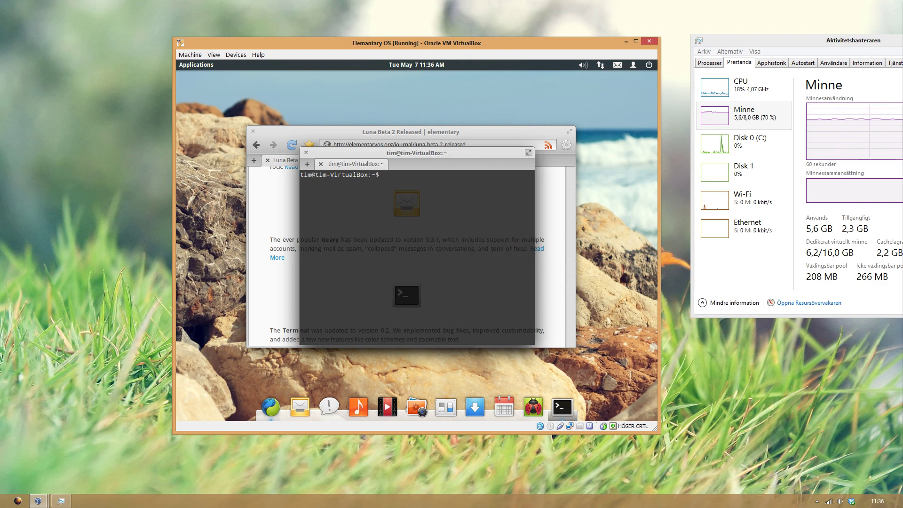
left_click(529, 153)
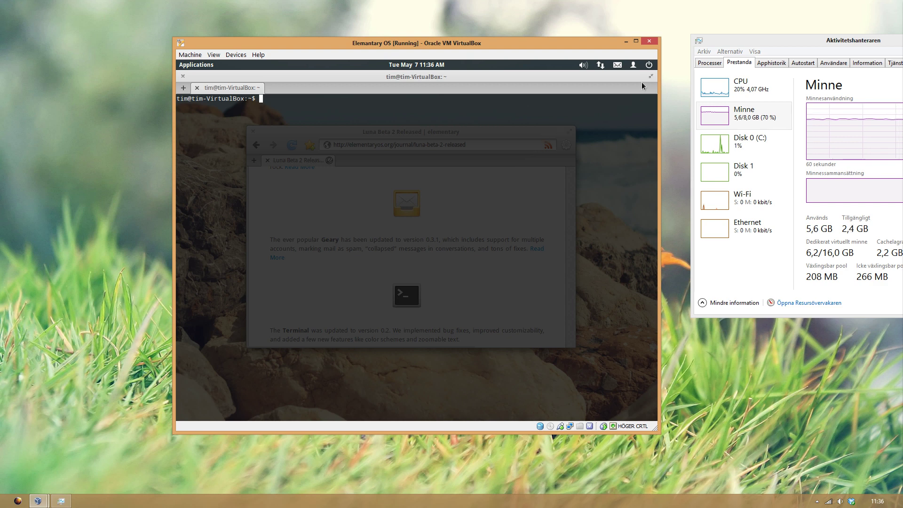
key("super+Down")
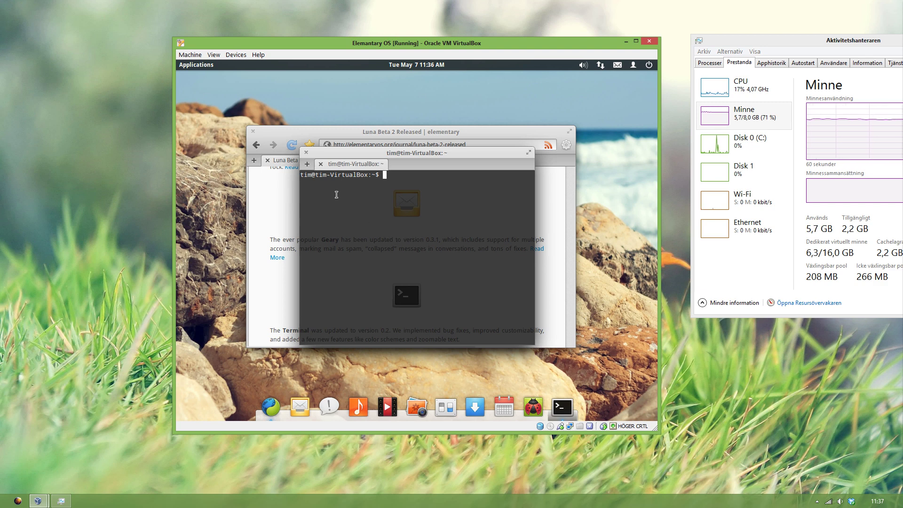
left_click(306, 152)
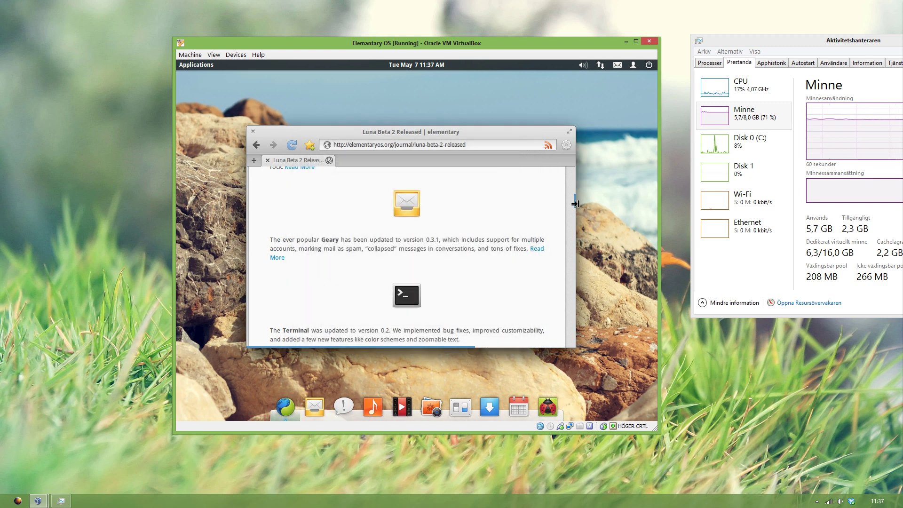
Step: Skim the Luna Beta 2 article with the overlay scrollbar, then close Midori
mouse_move(579, 204)
left_click_drag(578, 203, 579, 229)
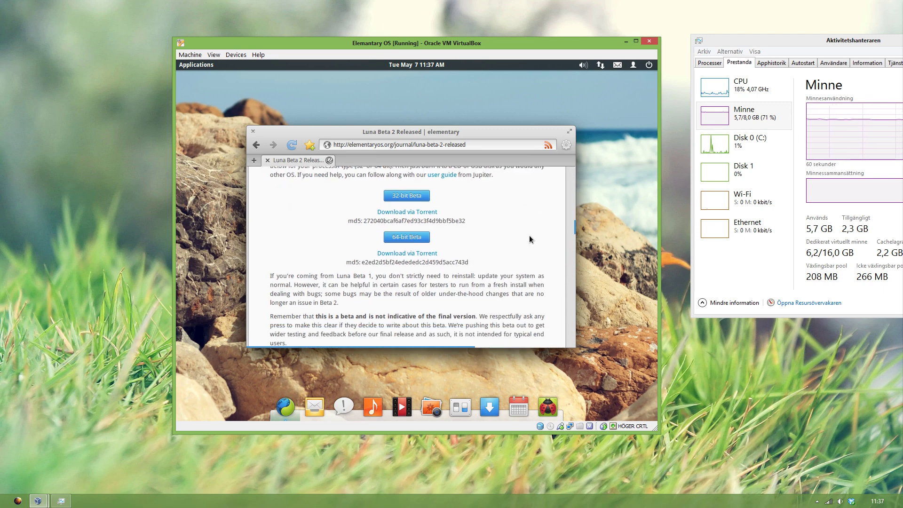
left_click_drag(578, 225, 578, 240)
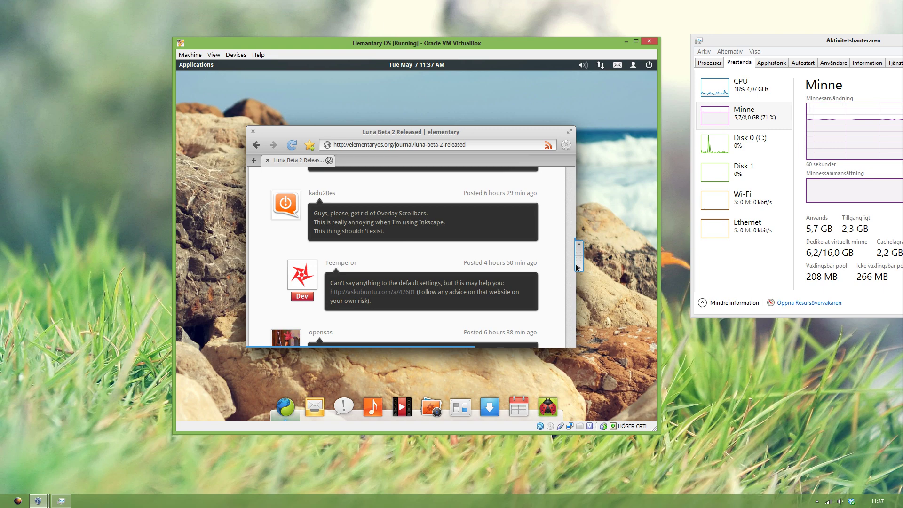
left_click_drag(577, 267, 586, 180)
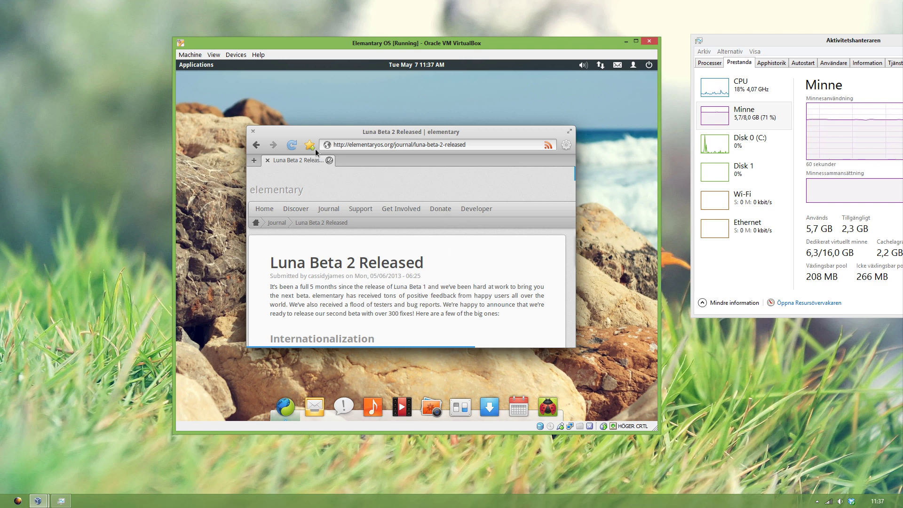
left_click(253, 131)
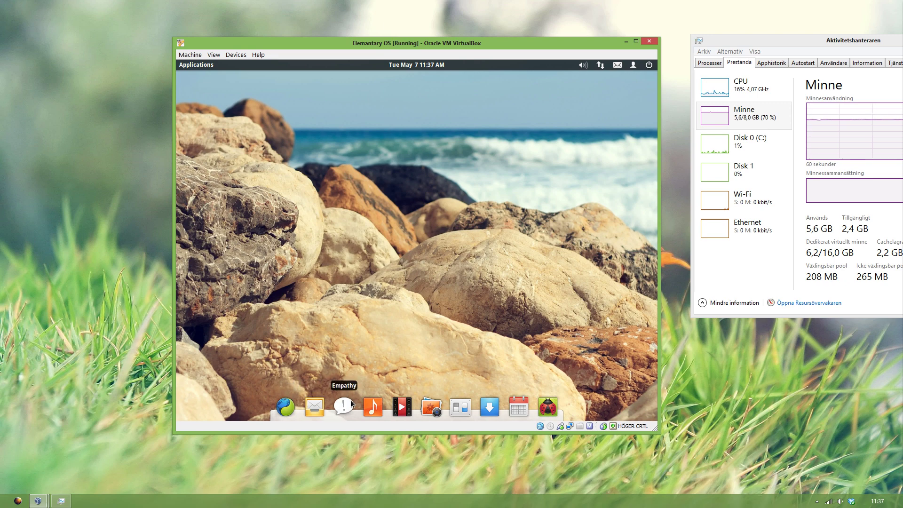
left_click(373, 408)
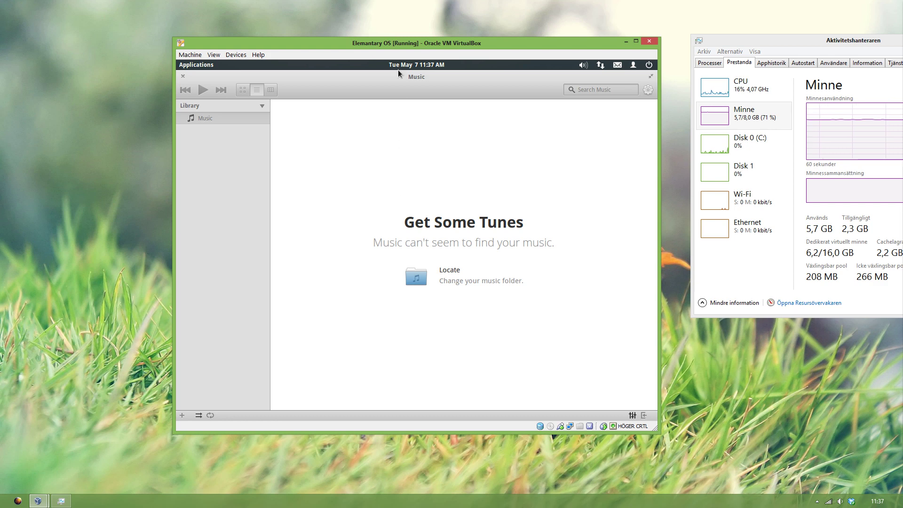
double_click(406, 82)
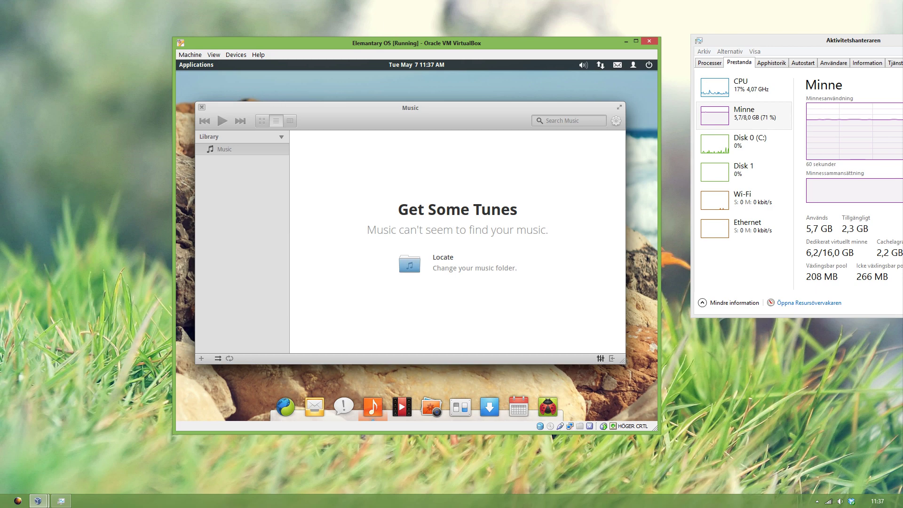
left_click(202, 107)
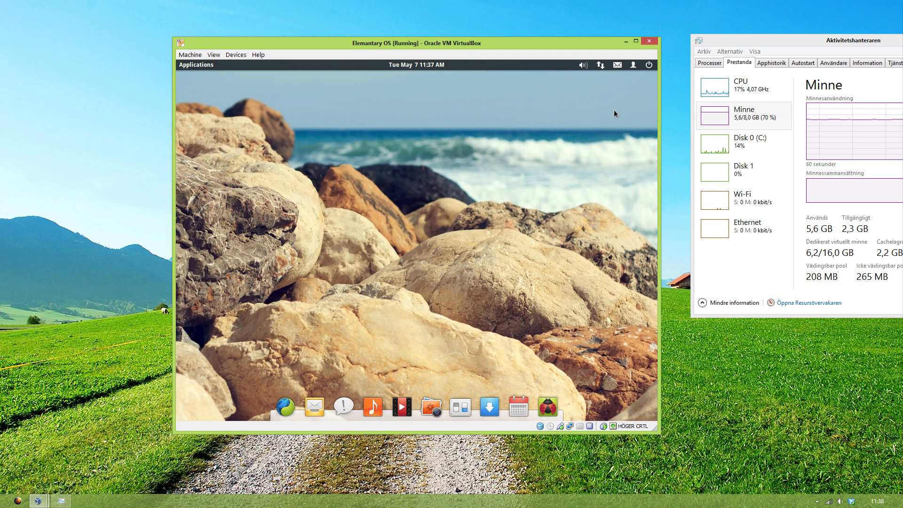
left_click(604, 63)
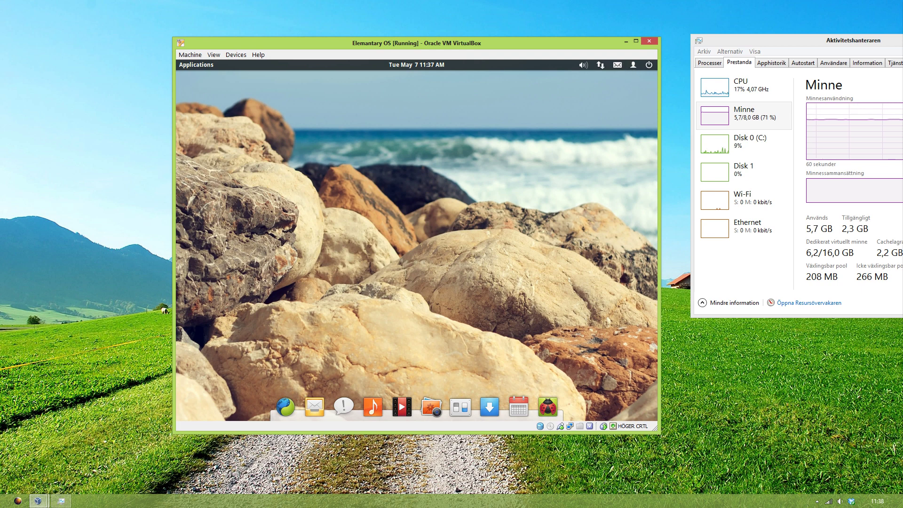
left_click(601, 65)
left_click(602, 66)
left_click(582, 65)
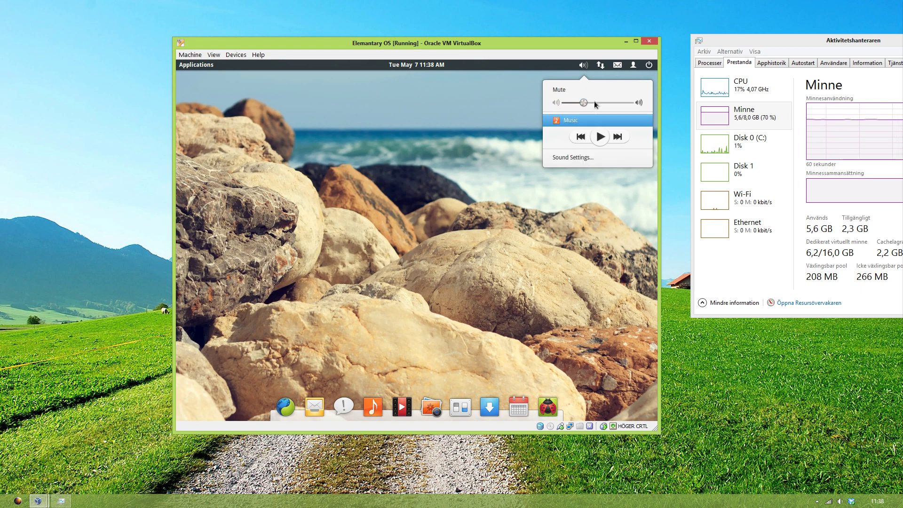
mouse_move(617, 65)
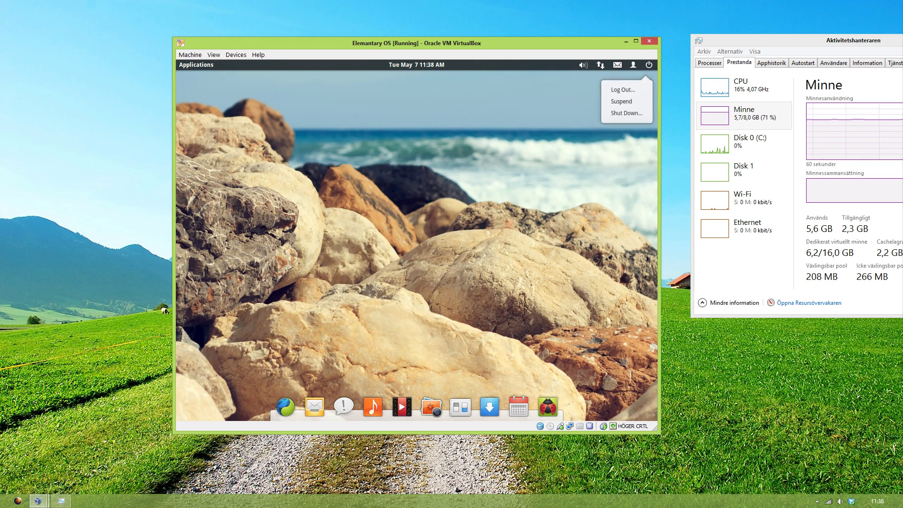
left_click(409, 129)
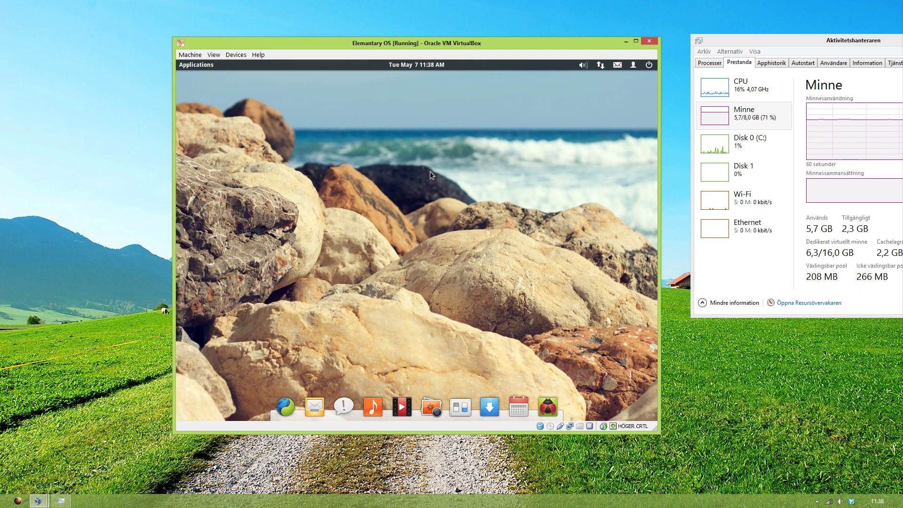
left_click(519, 402)
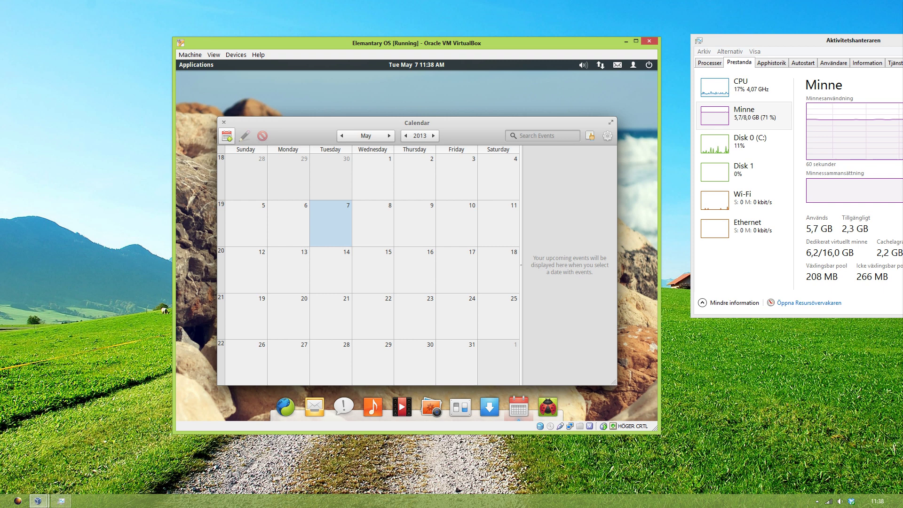
left_click(231, 137)
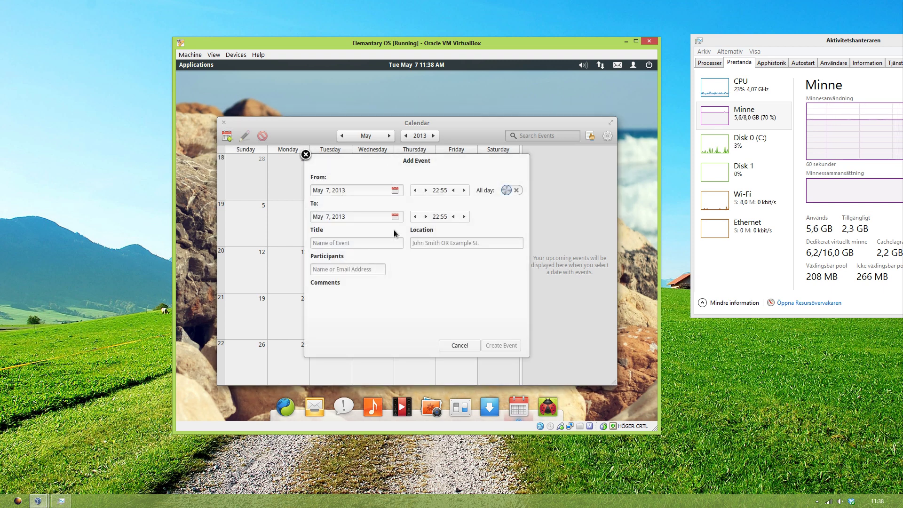
left_click(470, 345)
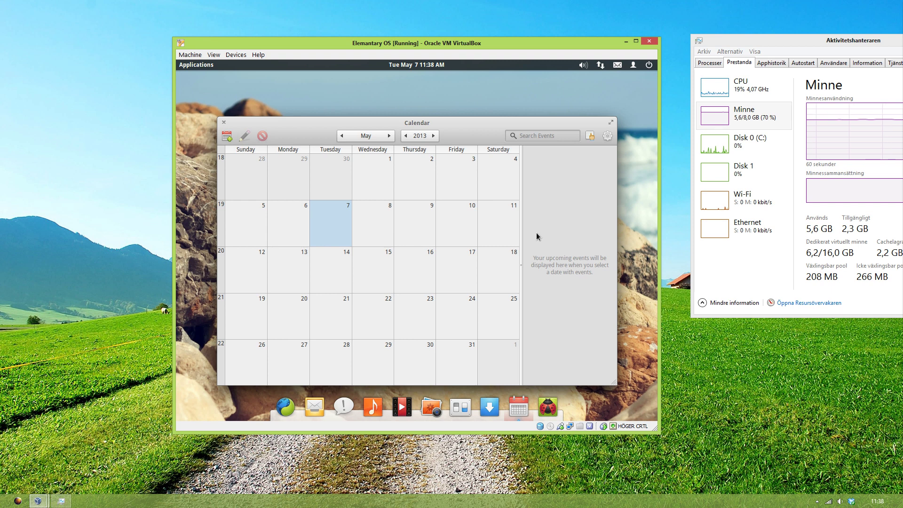
left_click_drag(520, 234, 499, 234)
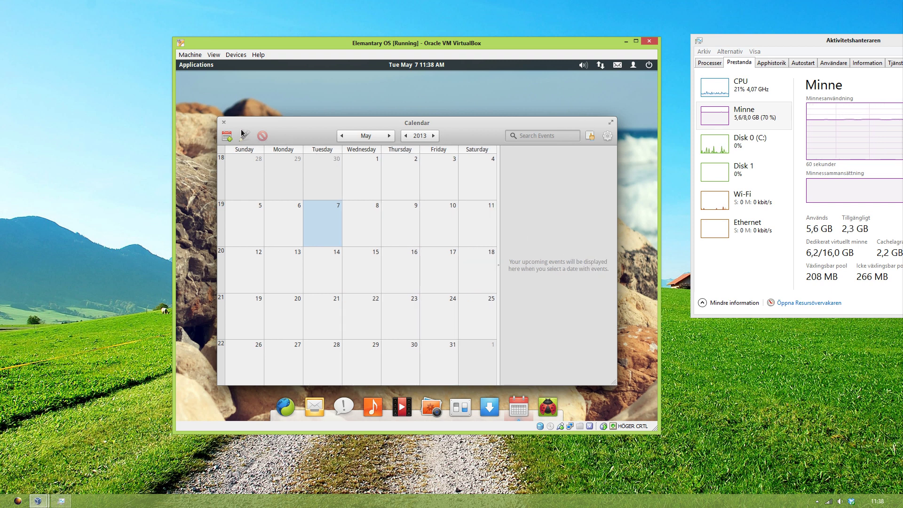
left_click(224, 122)
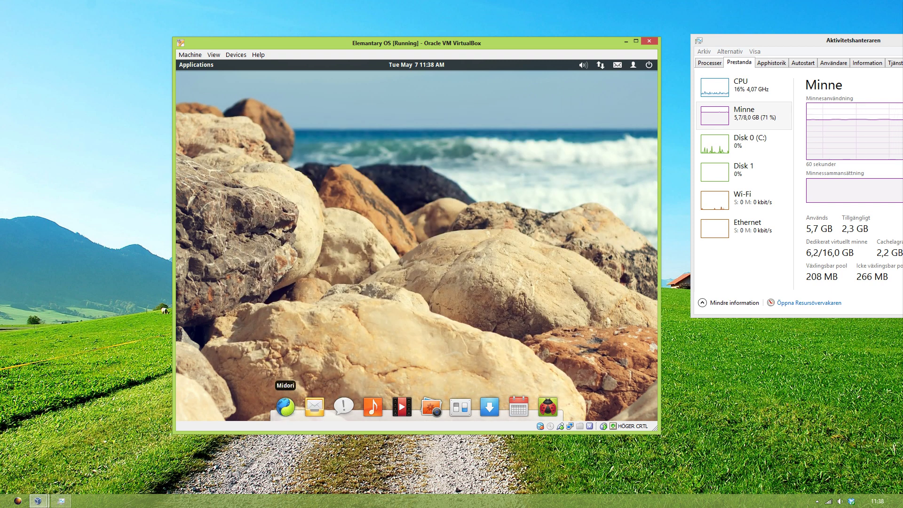
Step: Launch Midori and load youtube.com
left_click(286, 405)
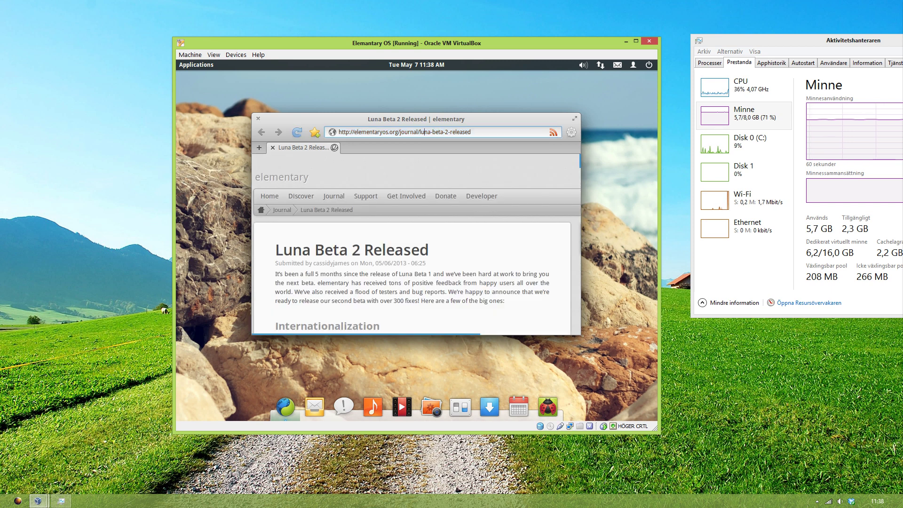
left_click(422, 132)
type("youtube.com")
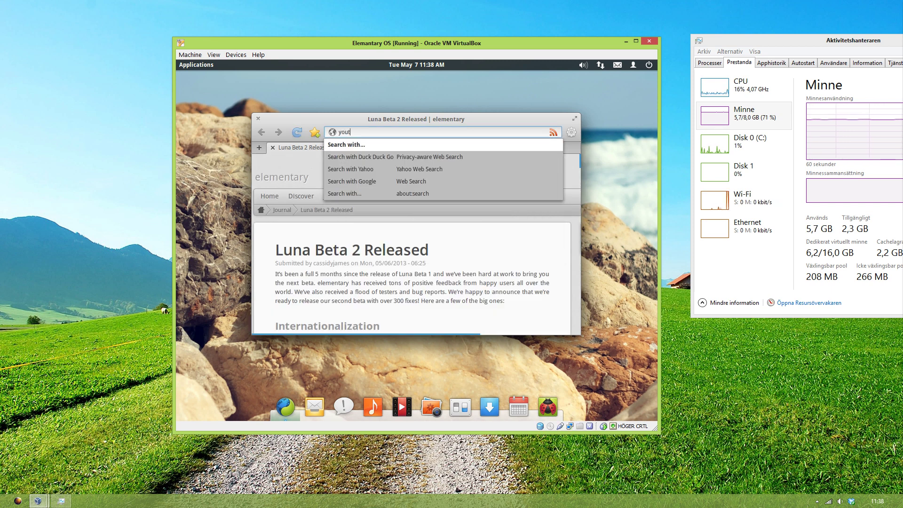
key("Return")
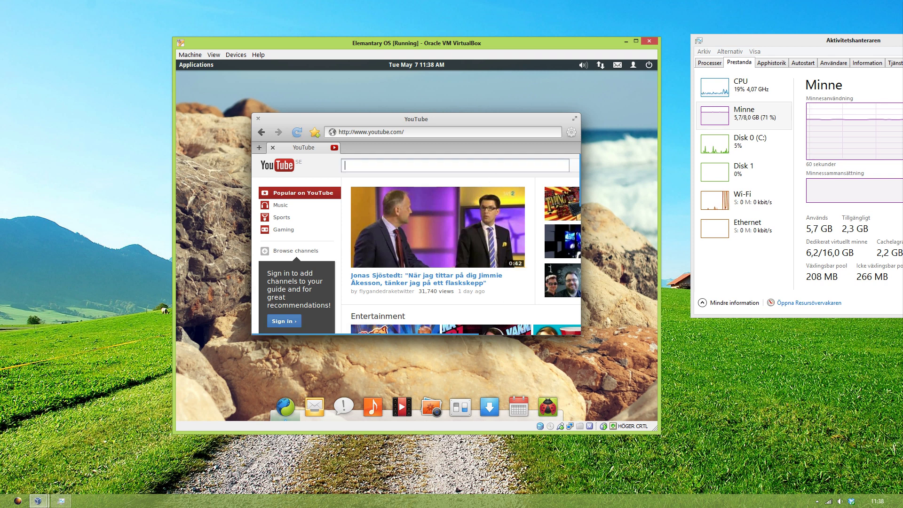
Step: Open YouTube's Music section and maximize the browser window
left_click(479, 169)
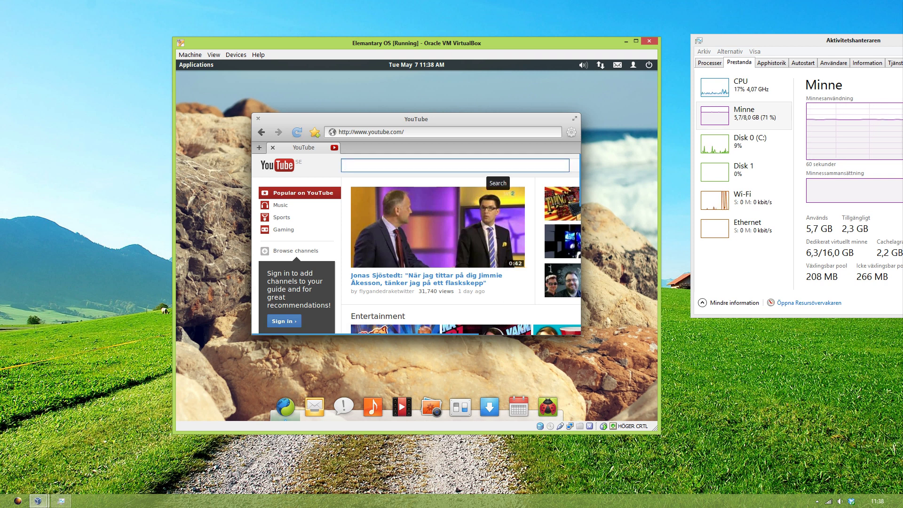
left_click(278, 207)
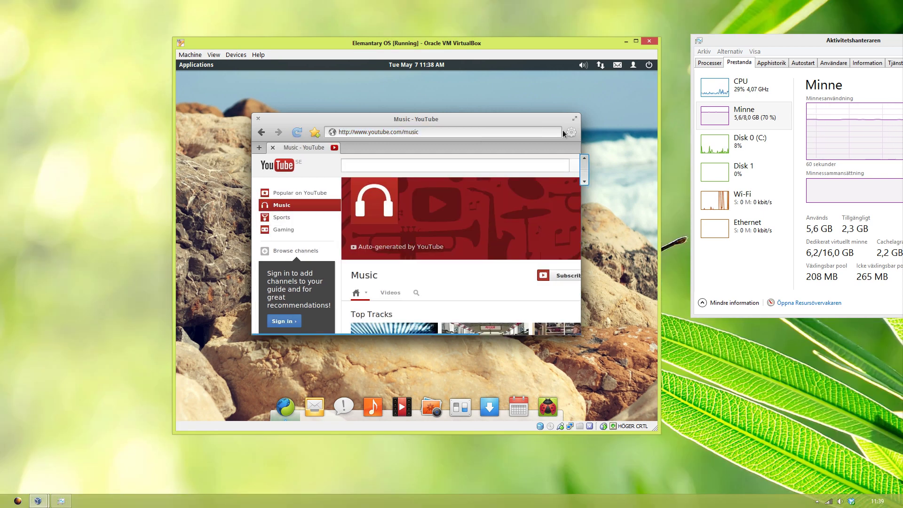
left_click(574, 119)
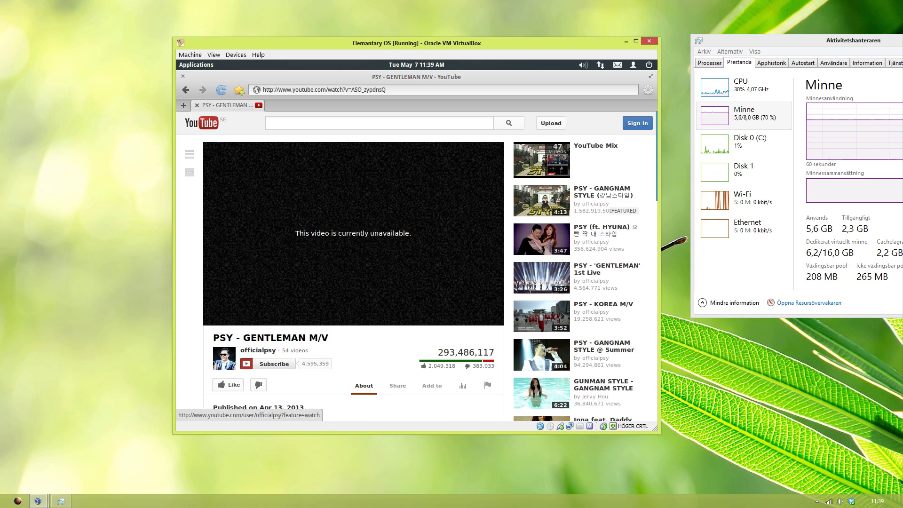
Step: Play PSY - GANGNAM STYLE at about half volume, then return to YouTube home and close Midori
left_click(187, 90)
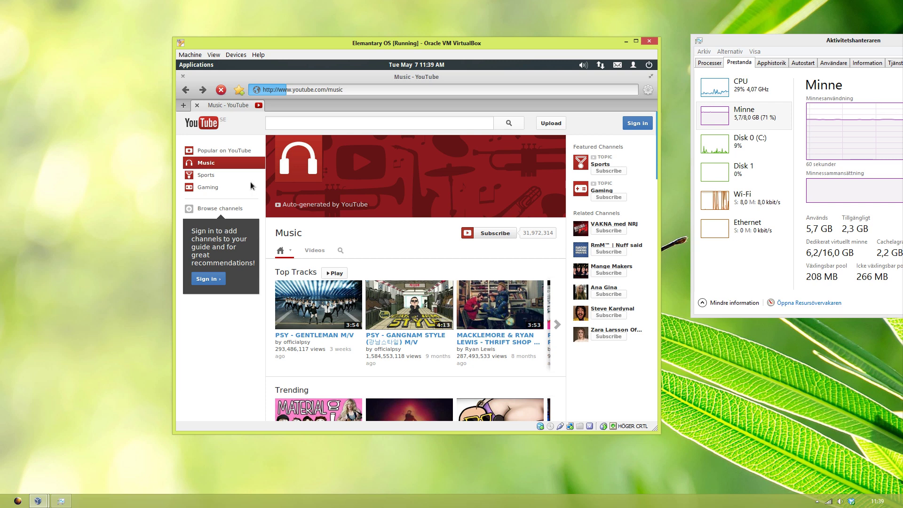
left_click(409, 305)
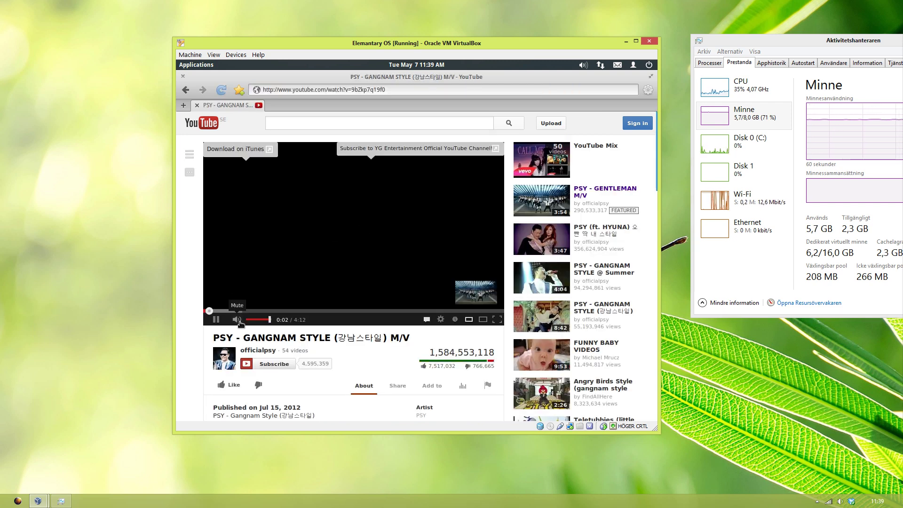
left_click_drag(269, 319, 256, 319)
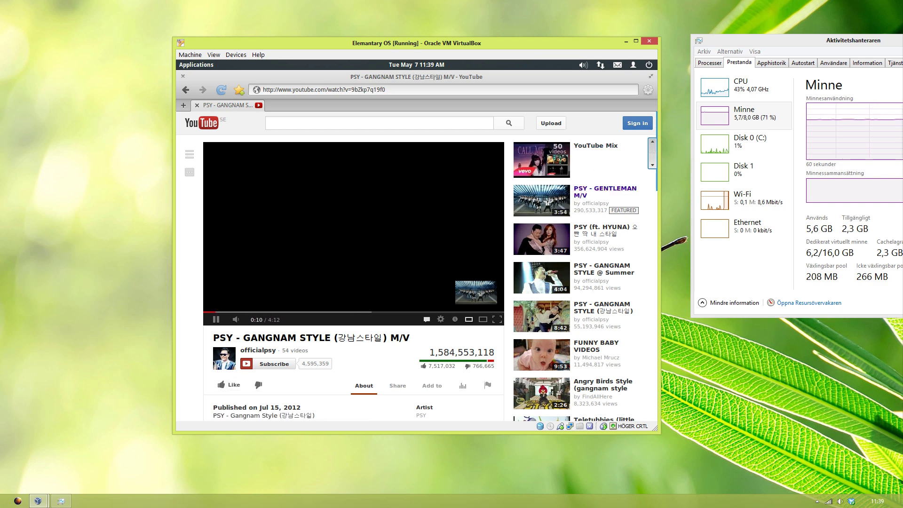
left_click_drag(652, 147, 652, 118)
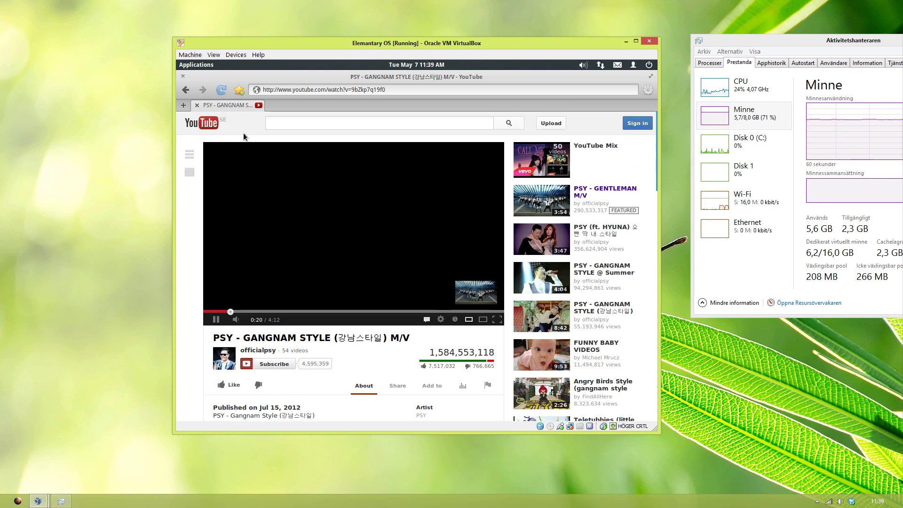
left_click(198, 125)
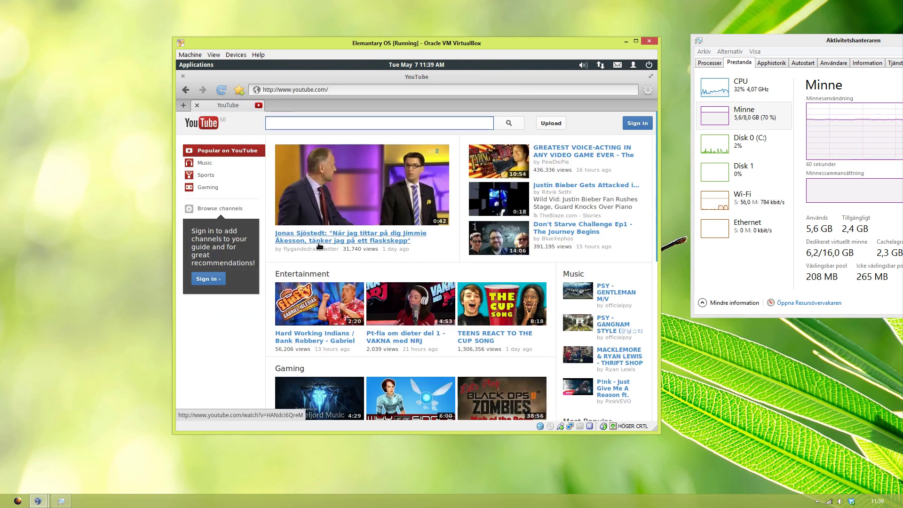
left_click(183, 76)
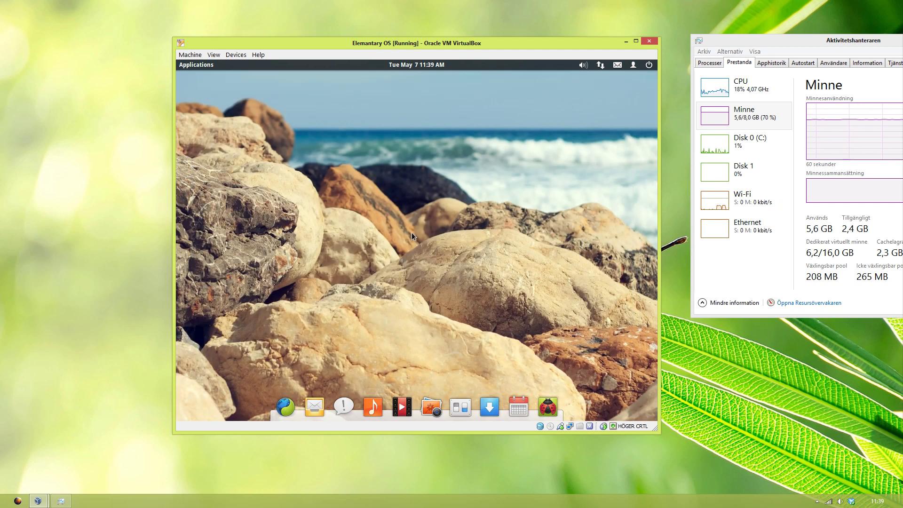
Step: Open System Settings, move the driver dialogs aside, and authorise the guest addition driver install
left_click(460, 406)
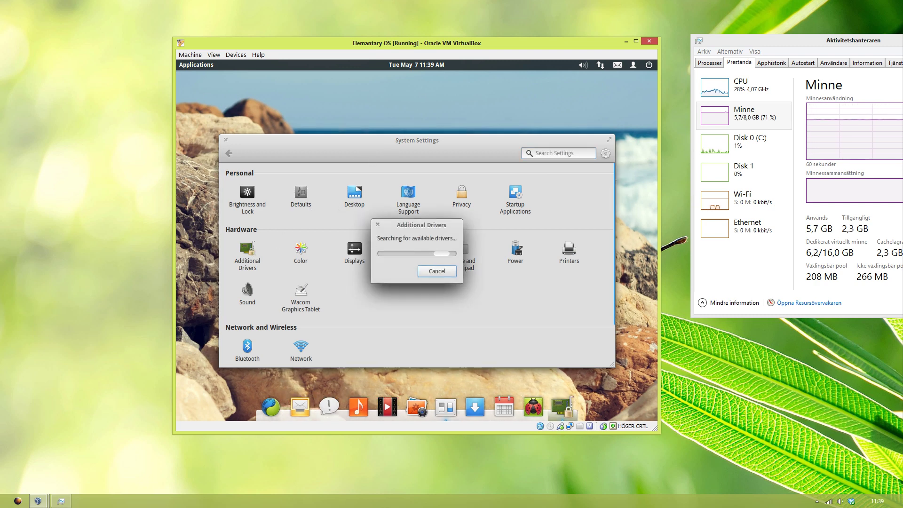
left_click_drag(422, 225, 344, 82)
left_click(414, 246)
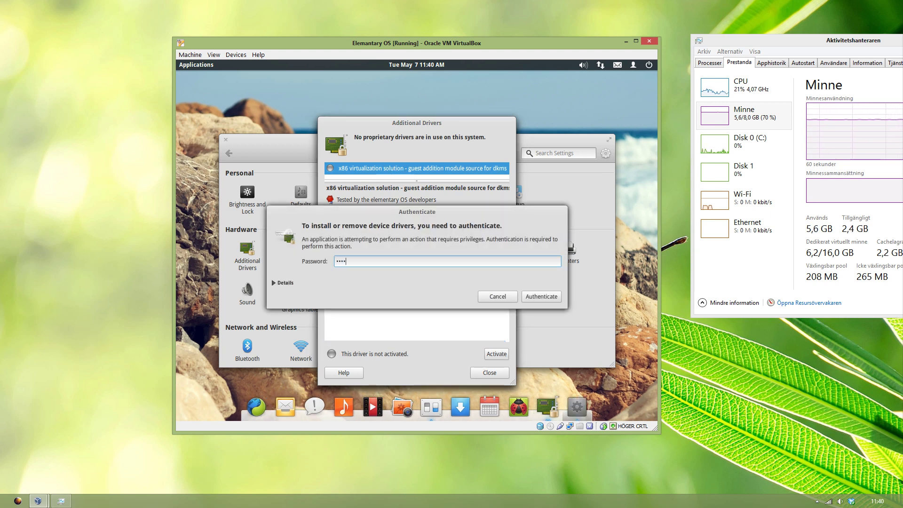
key("Return")
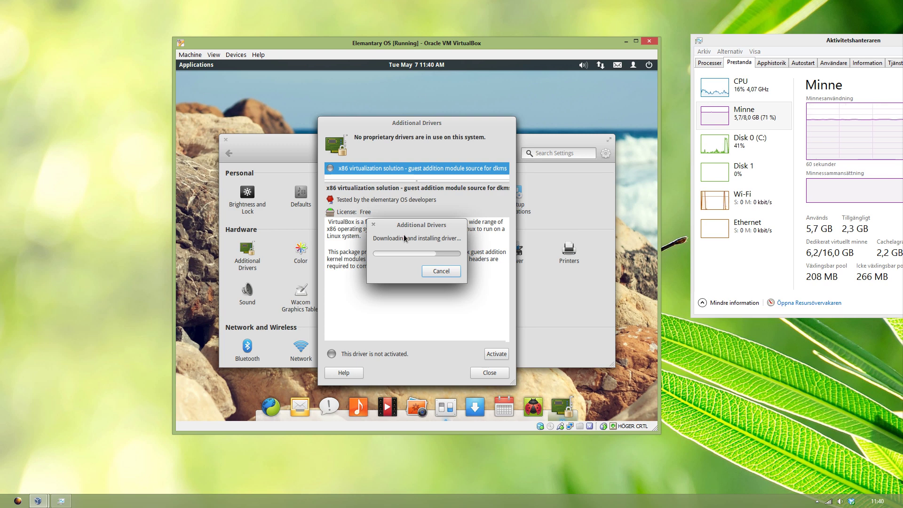
left_click_drag(426, 226, 402, 134)
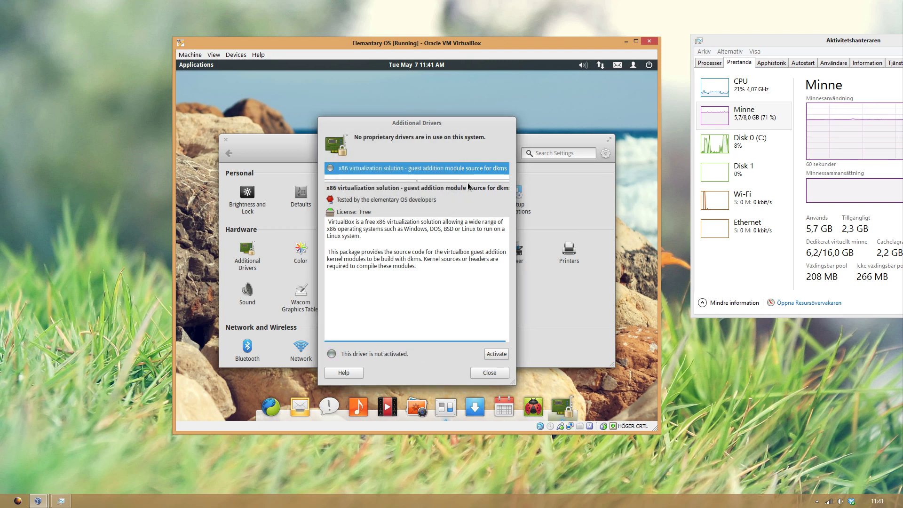
Step: Close Additional Drivers and keep the display resolution at 1024 x 768
left_click(489, 373)
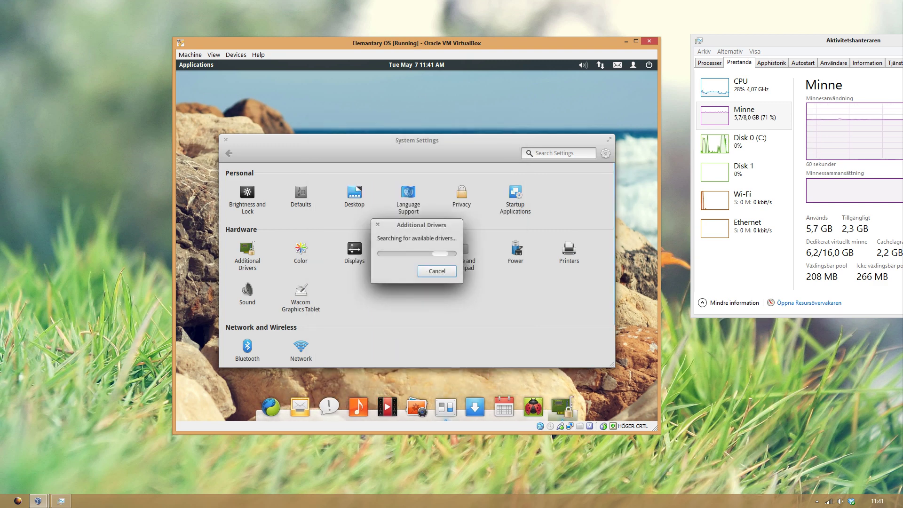
left_click_drag(388, 227, 417, 227)
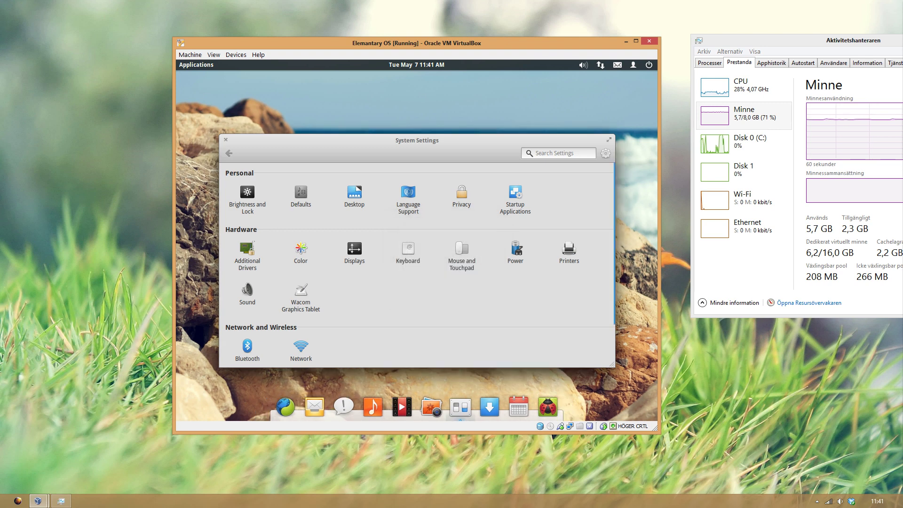
left_click(352, 255)
left_click(357, 292)
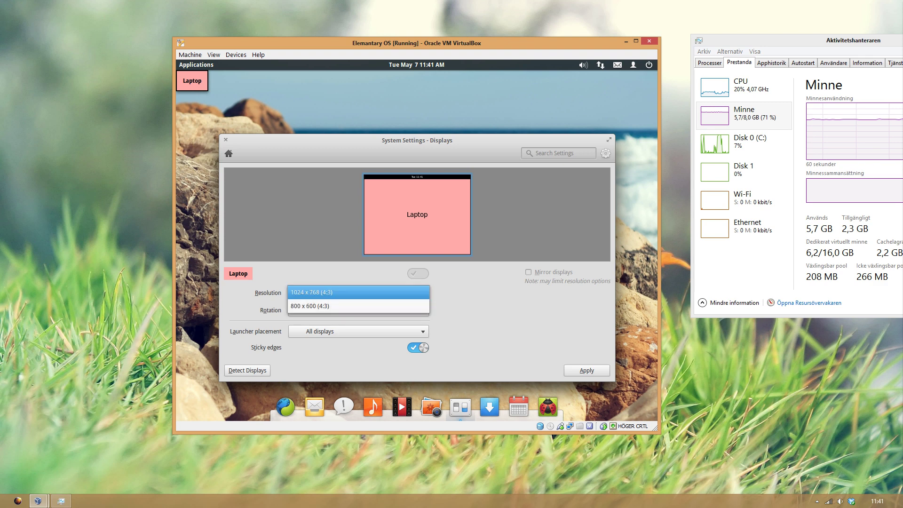
left_click(353, 287)
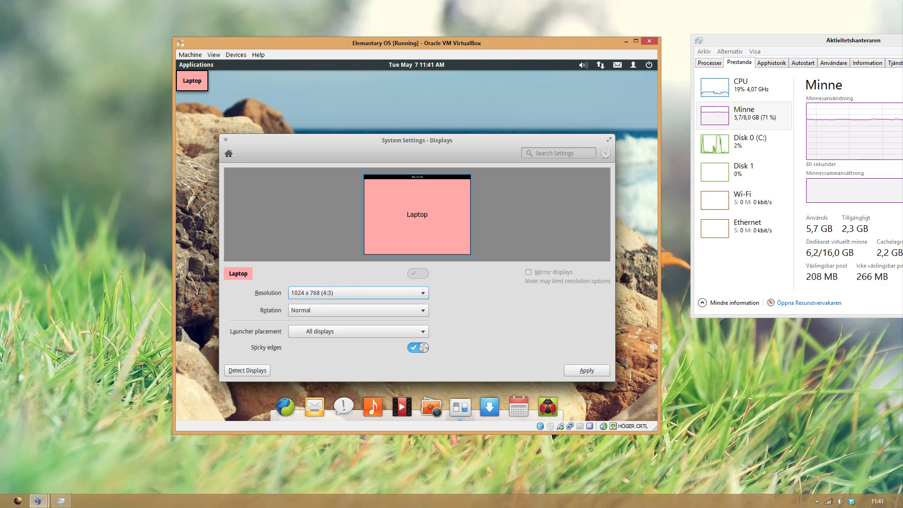
left_click(228, 153)
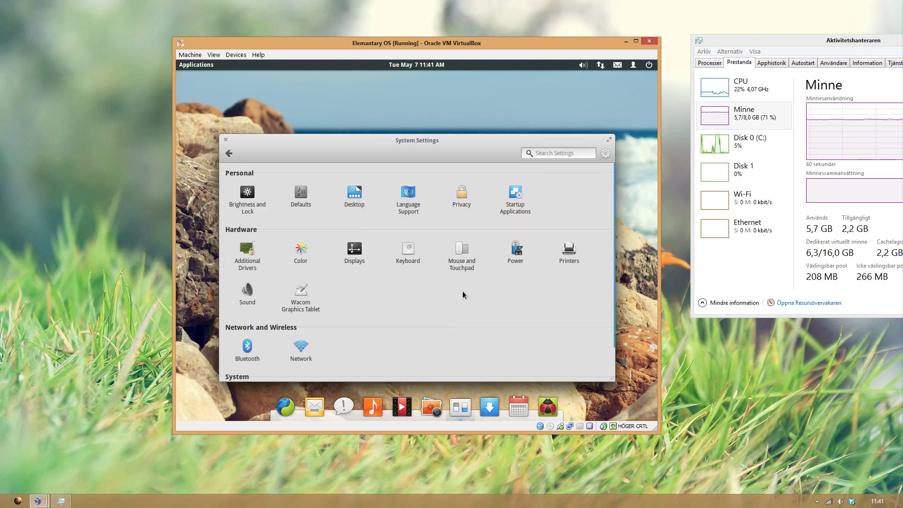
Step: Review Sound settings, switching No Amplifier and Amplifier outputs and viewing the Input, Sound Effects and Applications tabs
left_click(258, 294)
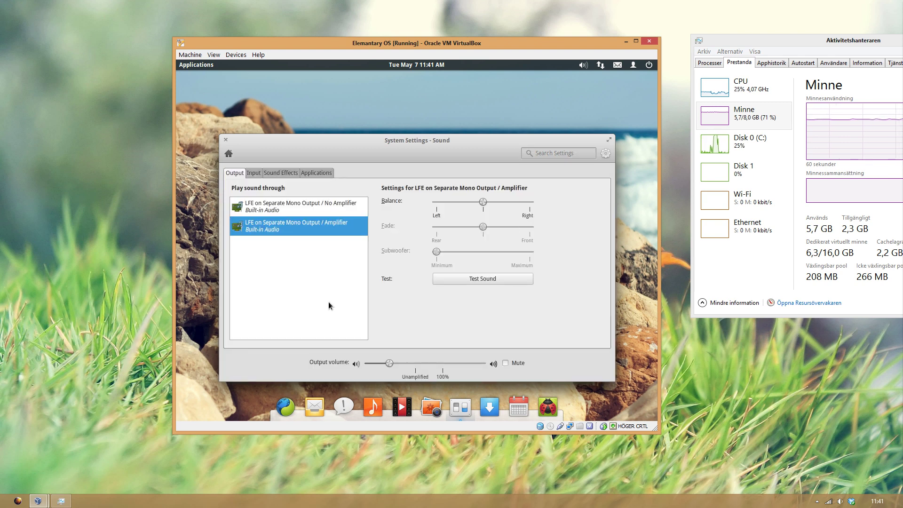
left_click(312, 207)
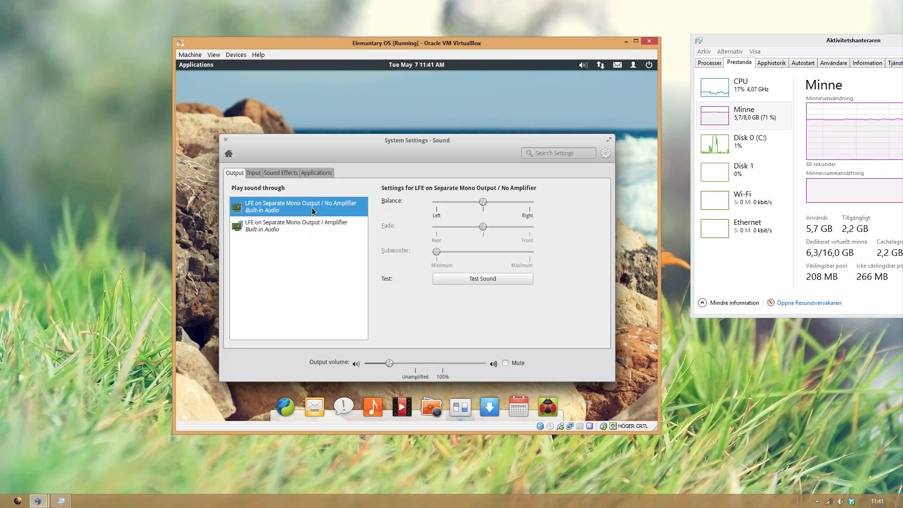
left_click(308, 225)
left_click(257, 177)
left_click(277, 174)
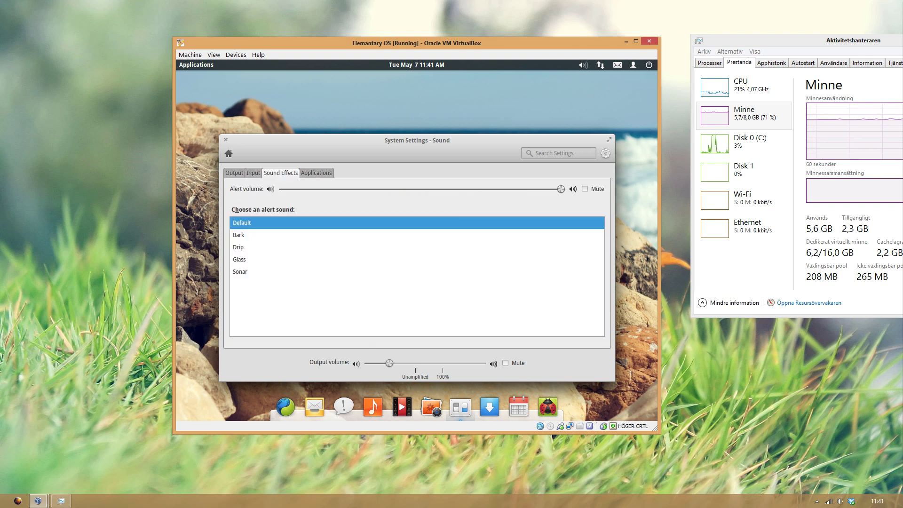
left_click(311, 177)
left_click(276, 174)
left_click(228, 153)
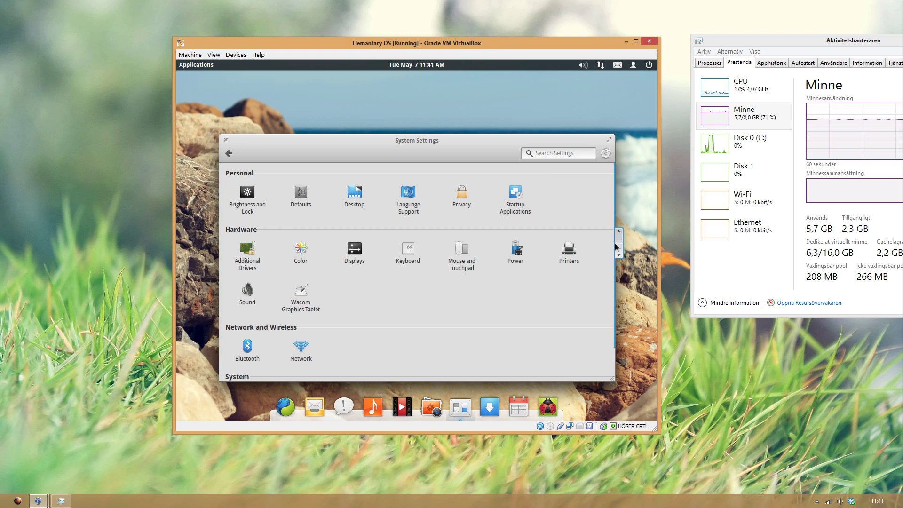
Step: Set the user account picture to the green leaf after briefly trying the purple plasma image
scroll(619, 243, "down", 3)
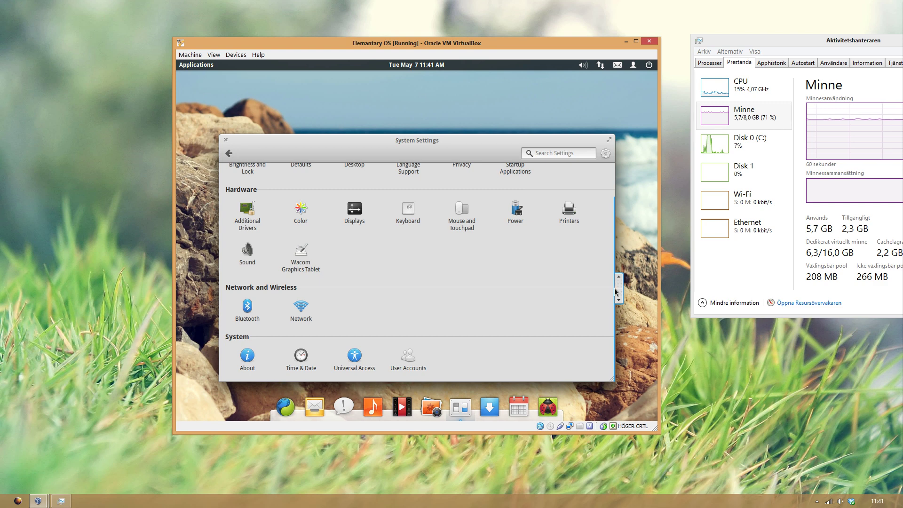
left_click(423, 358)
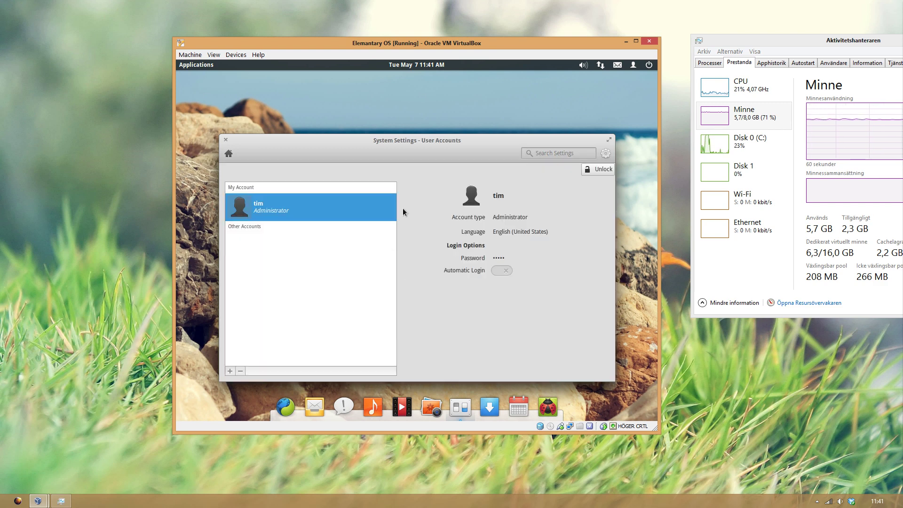
left_click(475, 200)
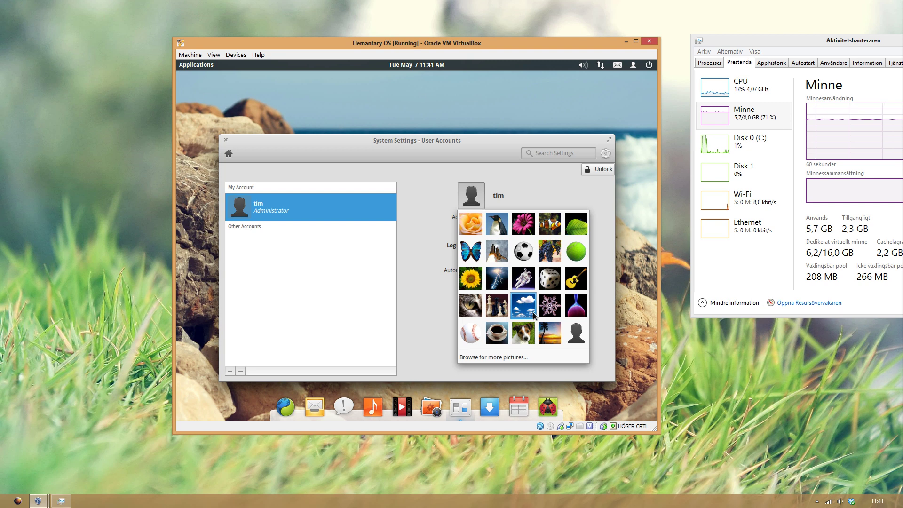
left_click(576, 309)
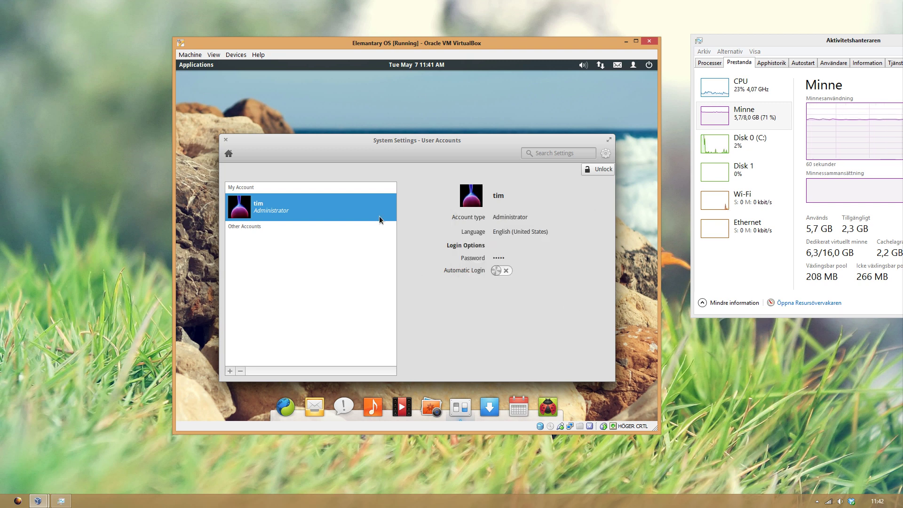
left_click(475, 203)
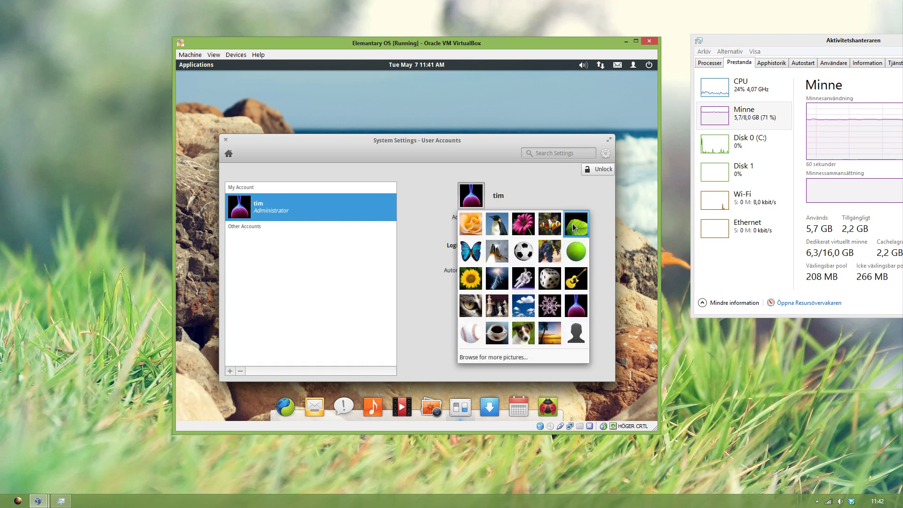
left_click(573, 227)
left_click(228, 153)
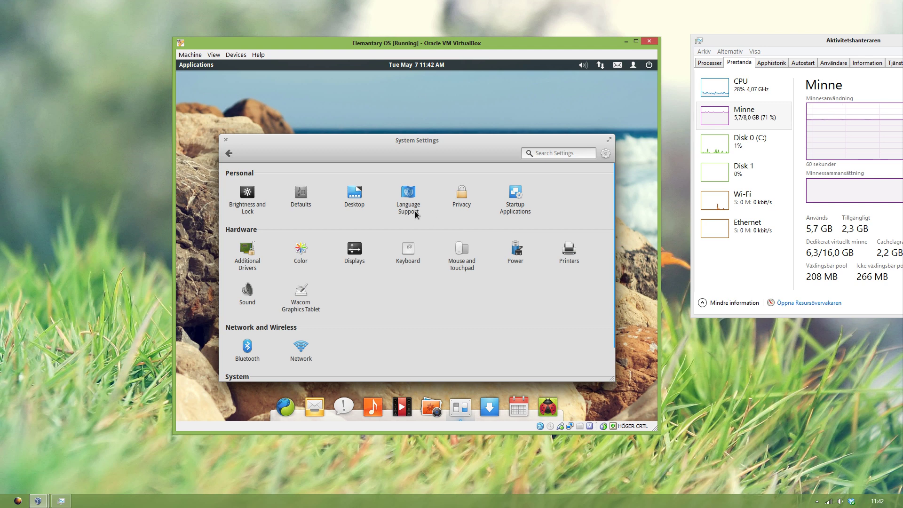
Step: Set the desktop wallpaper to the sunset wheat field after briefly trying the pink lotus
left_click(354, 195)
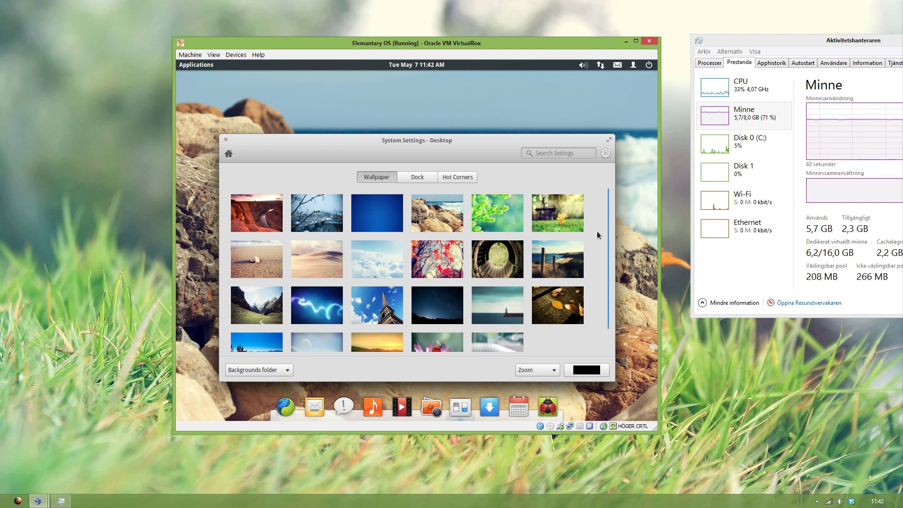
scroll(595, 254, "down", 2)
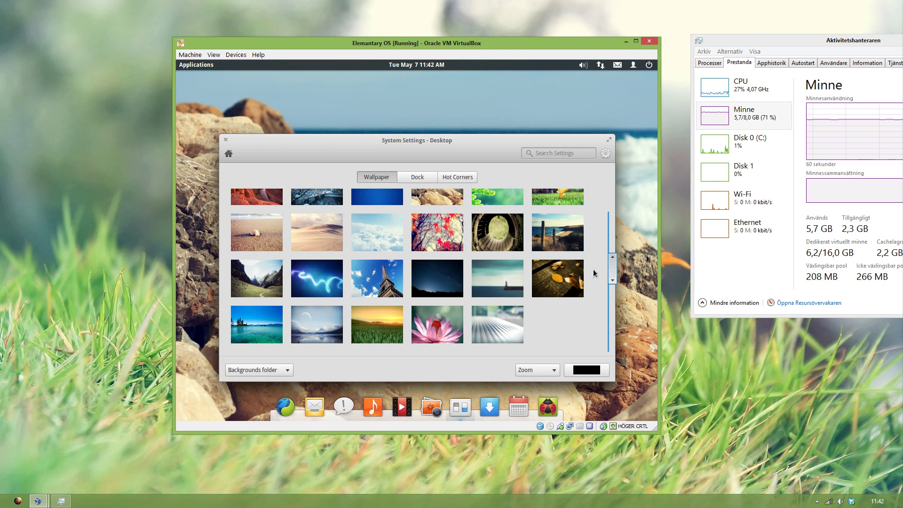
left_click(387, 330)
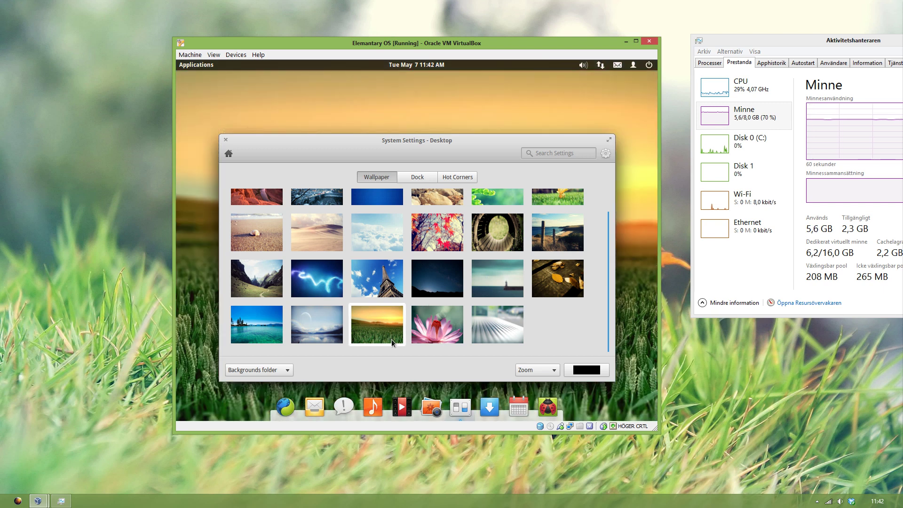
left_click(419, 326)
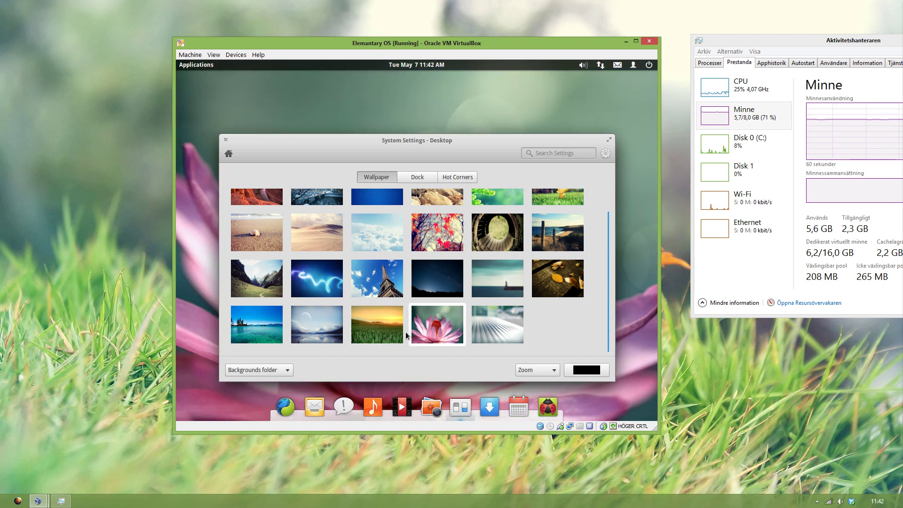
left_click(376, 332)
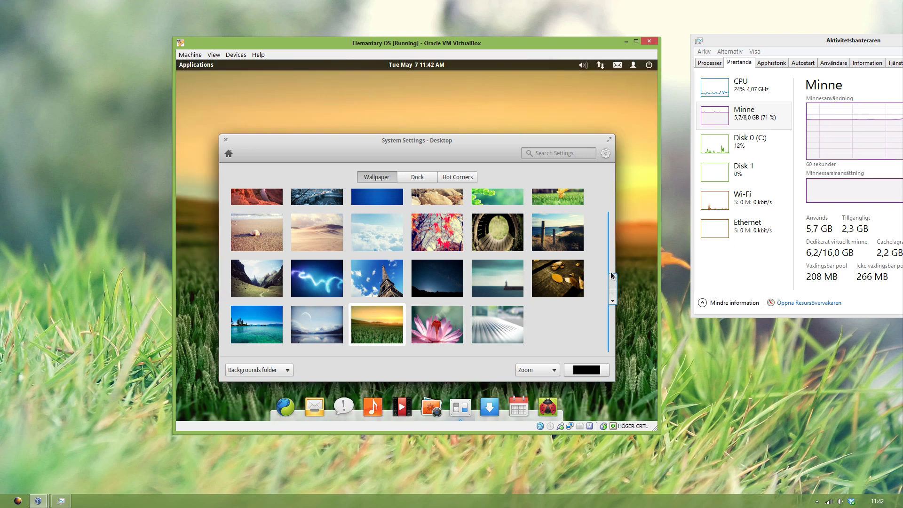
scroll(612, 282, "up", 1)
Step: Shrink the dock icon size from 48 to 34
left_click(442, 181)
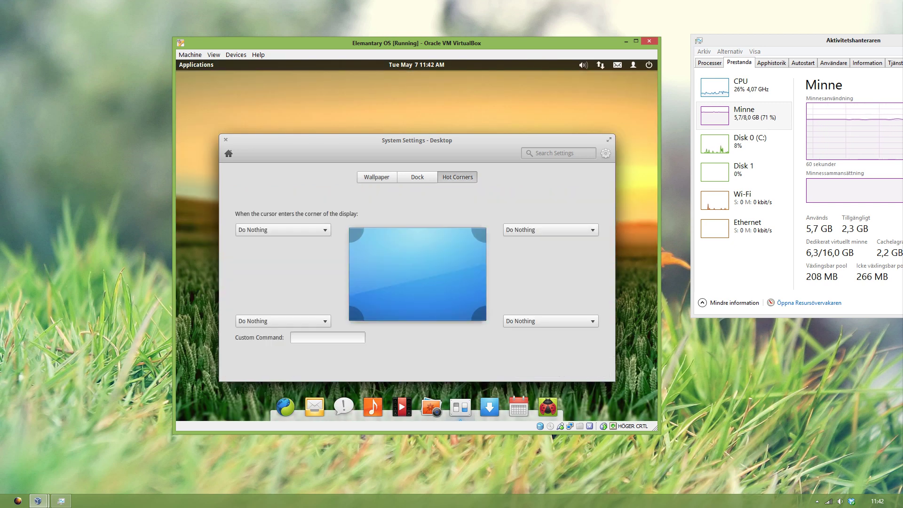
left_click(425, 180)
left_click_drag(336, 198, 273, 198)
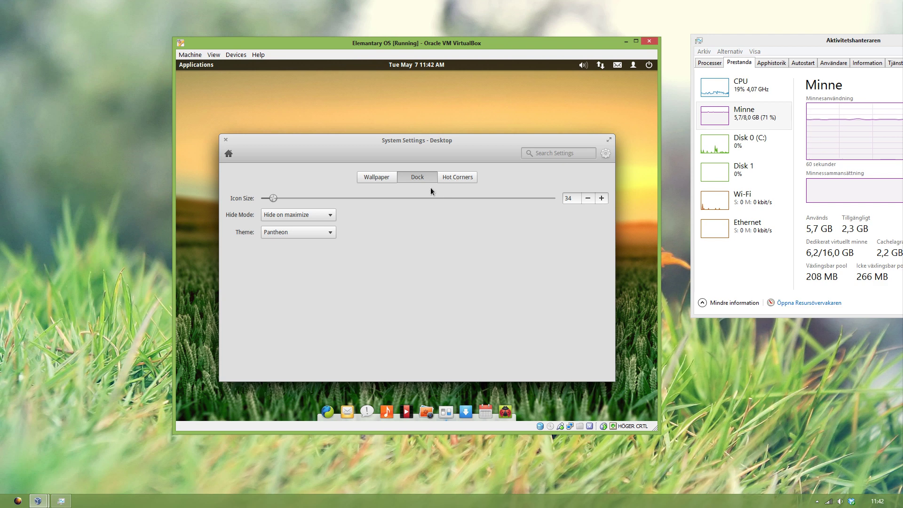
Step: Make the dock theme Transparent and set the bottom-right hot corner to Workspace Overview
left_click(286, 231)
left_click(293, 218)
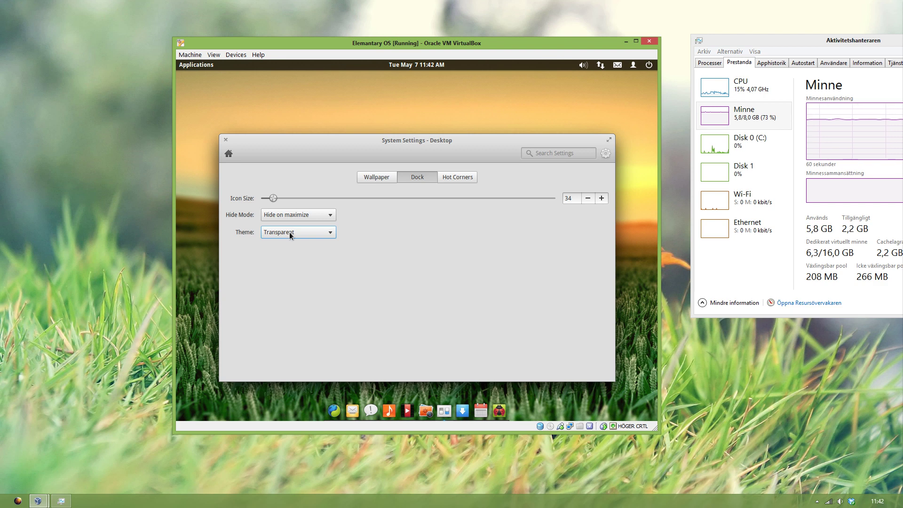
left_click(448, 181)
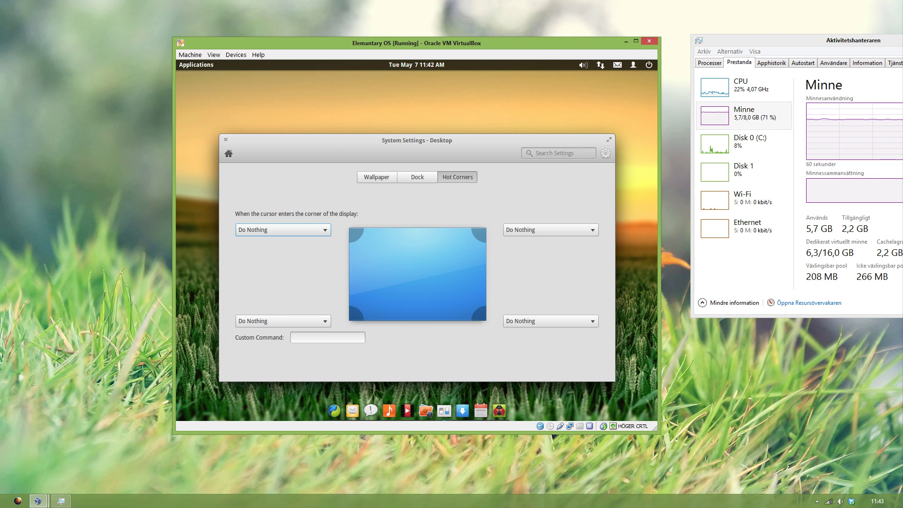
left_click(517, 322)
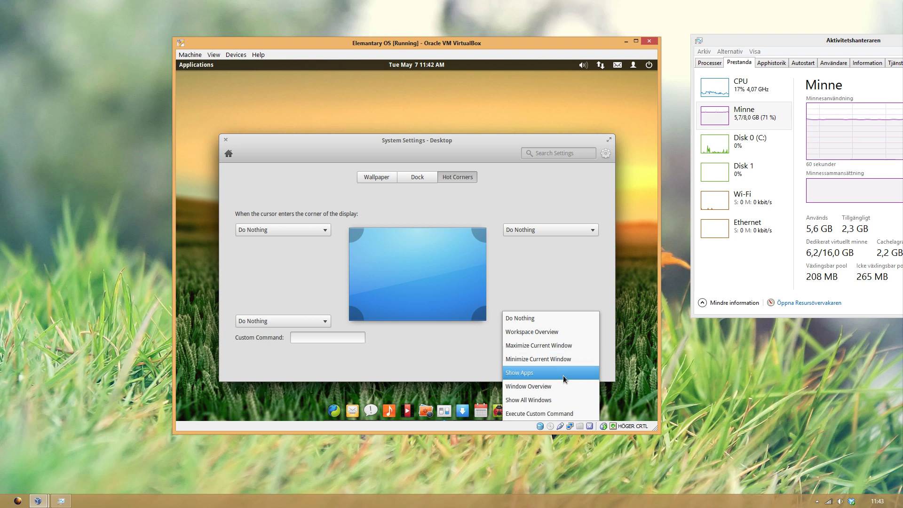
left_click(564, 340)
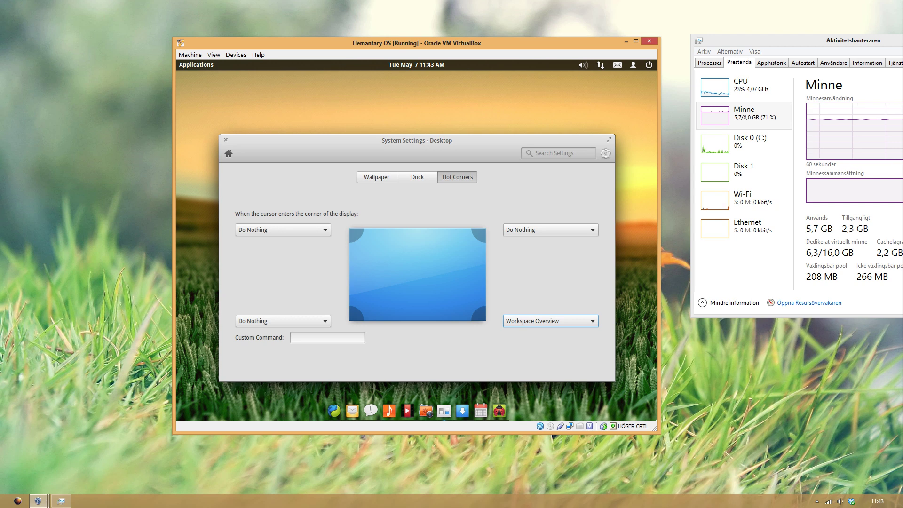
Step: Move the settings window to a second workspace, switch there, and close the Desktop settings window
mouse_move(653, 420)
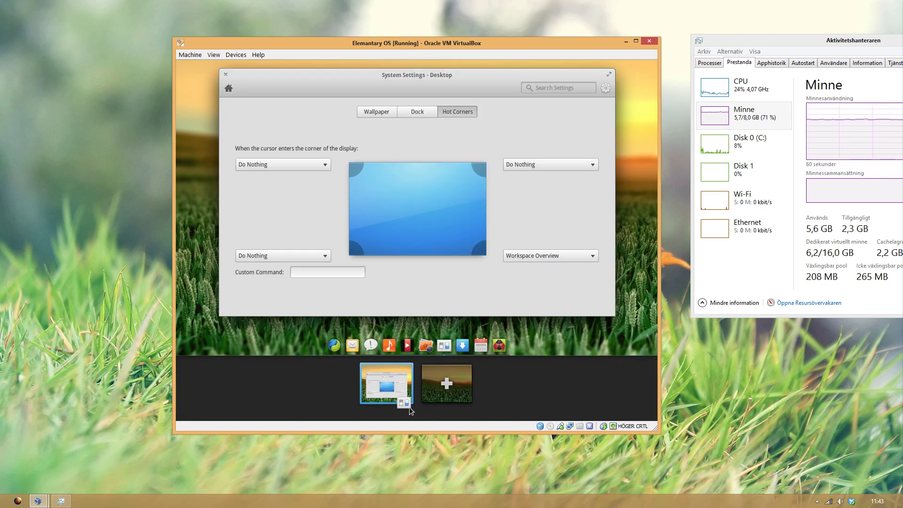
mouse_move(409, 407)
left_mouse_down()
mouse_move(471, 404)
mouse_move(427, 408)
left_mouse_up()
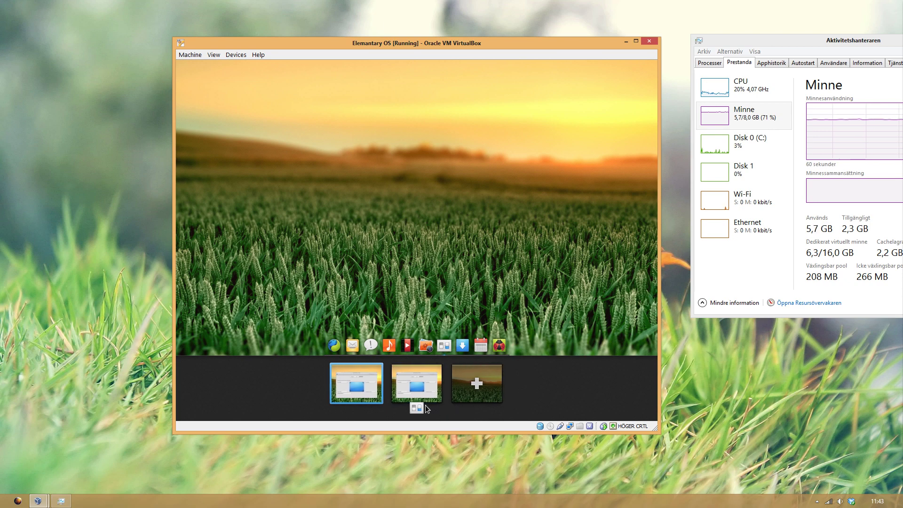
left_click(423, 395)
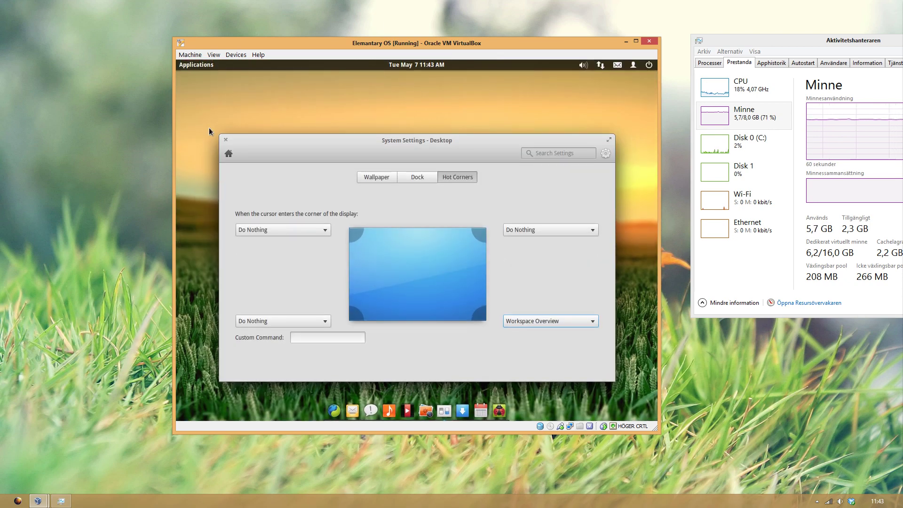
left_click(226, 139)
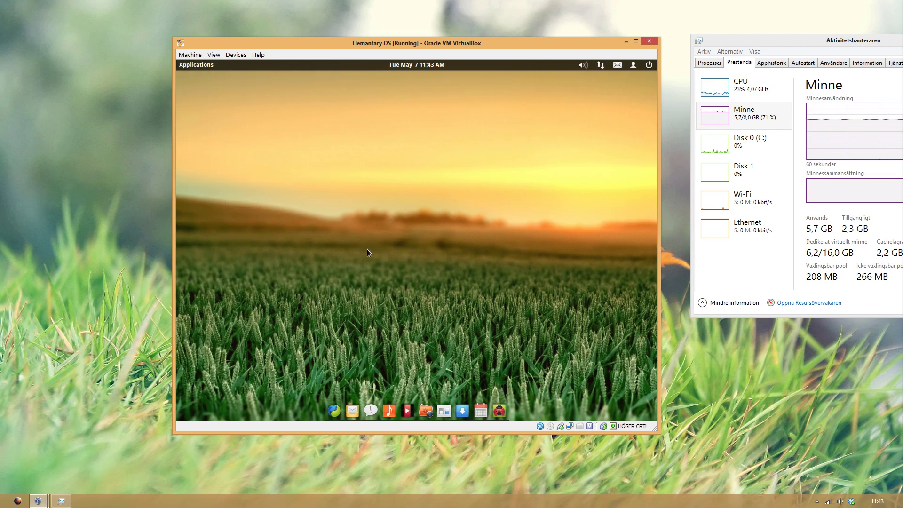
Step: In System Settings > Desktop > Hot Corners, set the top-right corner to Window Overview
left_click(444, 411)
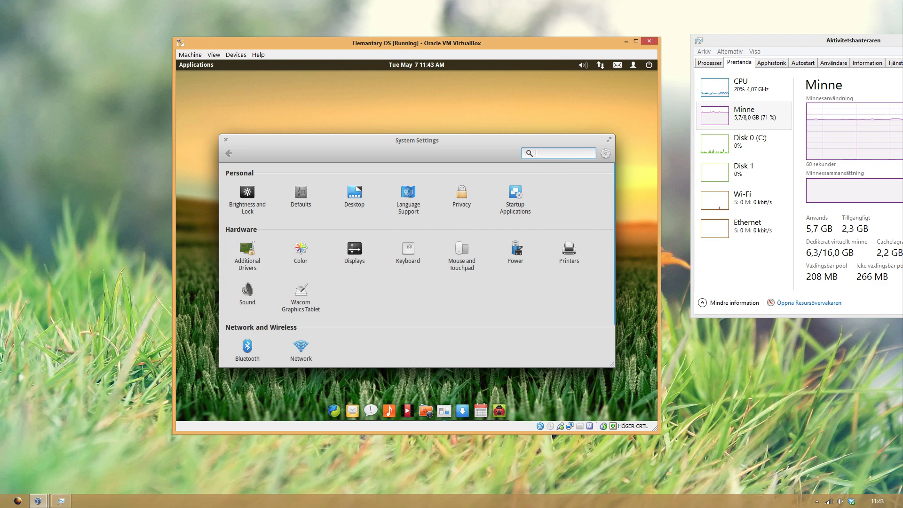
left_click(355, 200)
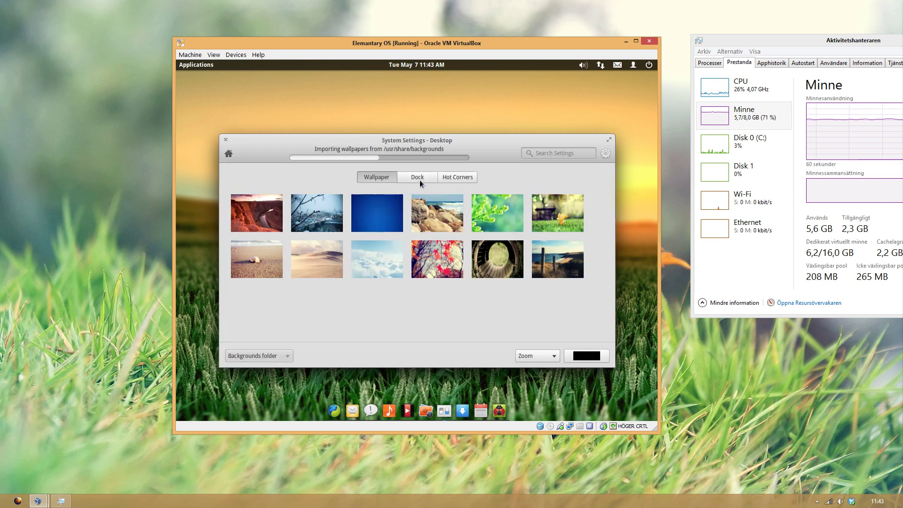
left_click(417, 181)
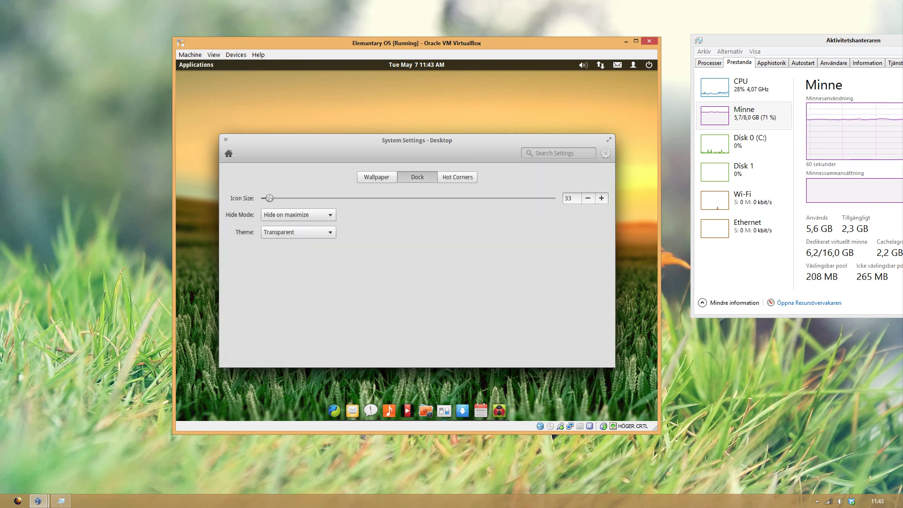
left_click(461, 180)
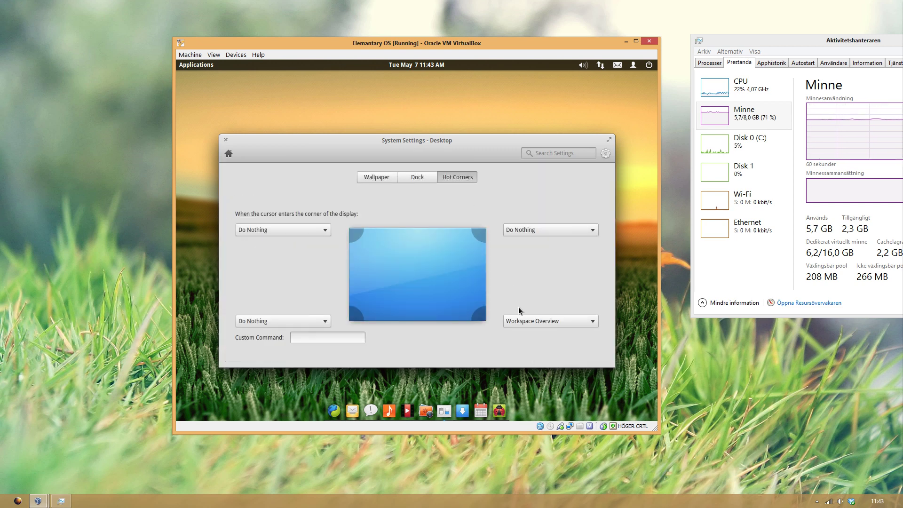
left_click(530, 231)
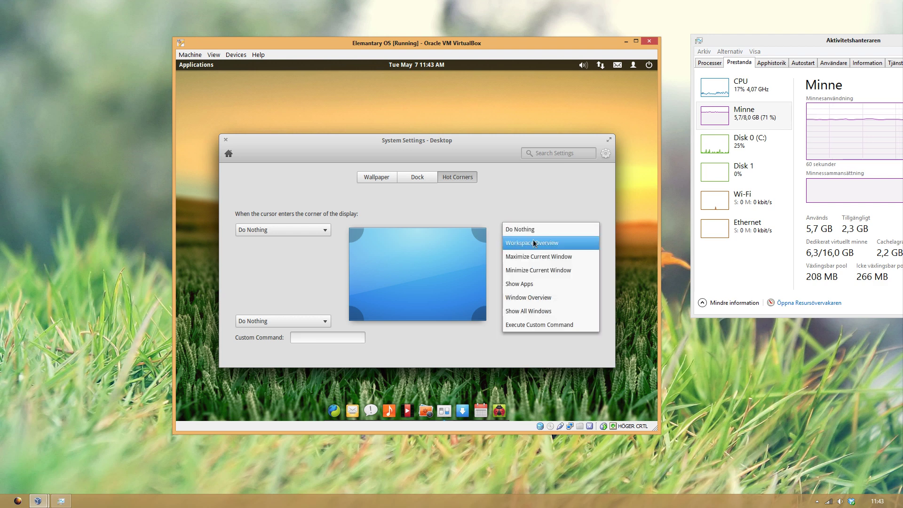
left_click(563, 293)
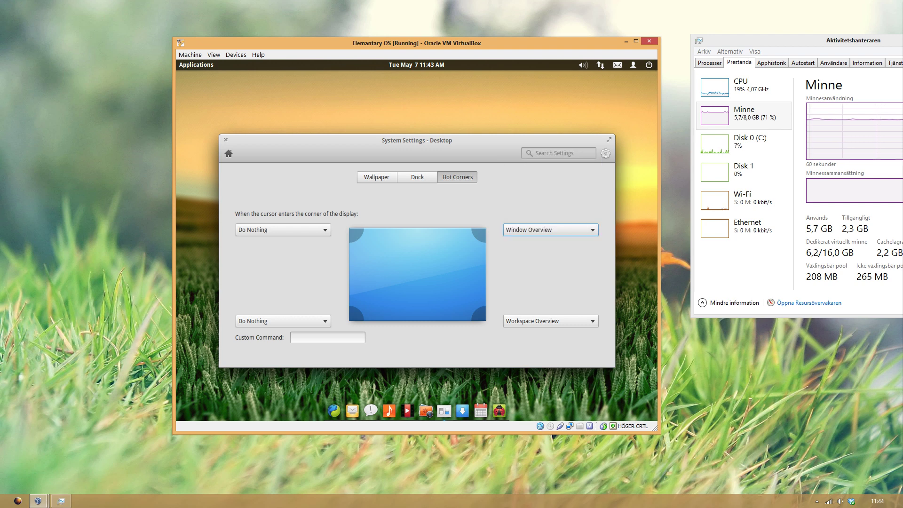
Step: Change the top-right hot corner to Show All Windows and trigger it once to test
left_click(541, 230)
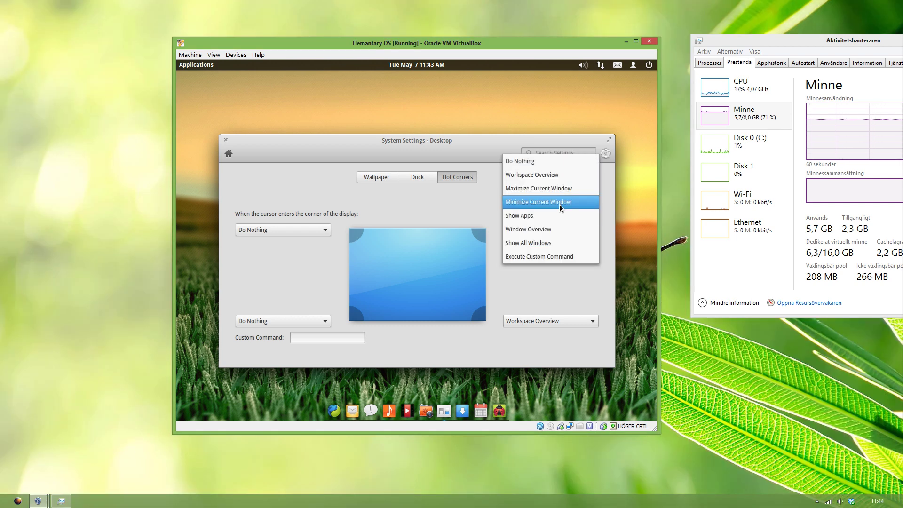
left_click(567, 242)
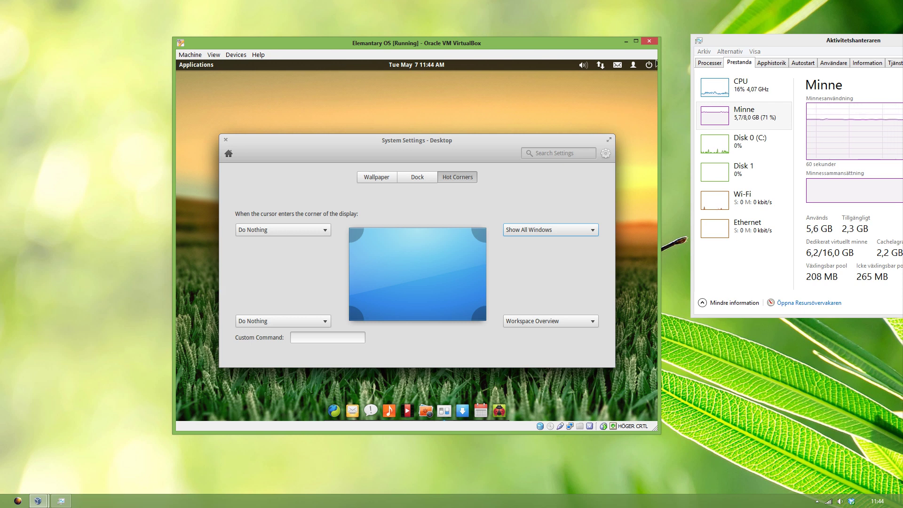
mouse_move(657, 60)
left_click(535, 126)
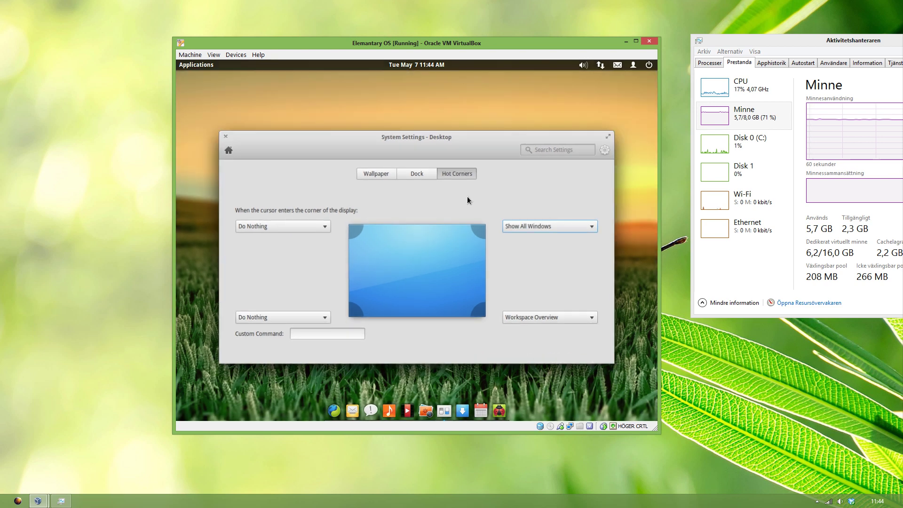
Step: Launch Music and the Midori browser, unmaximize the browser, and trigger the top-right hot corner
left_click(389, 411)
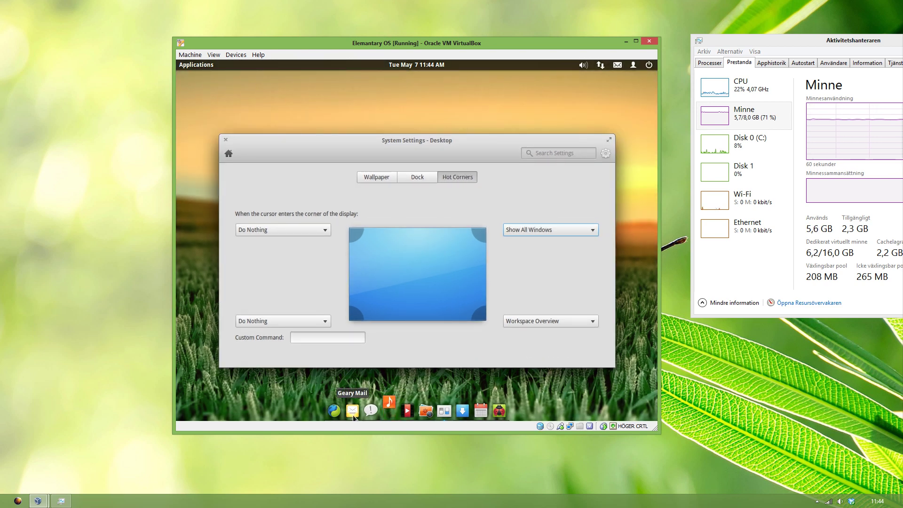
left_click(334, 410)
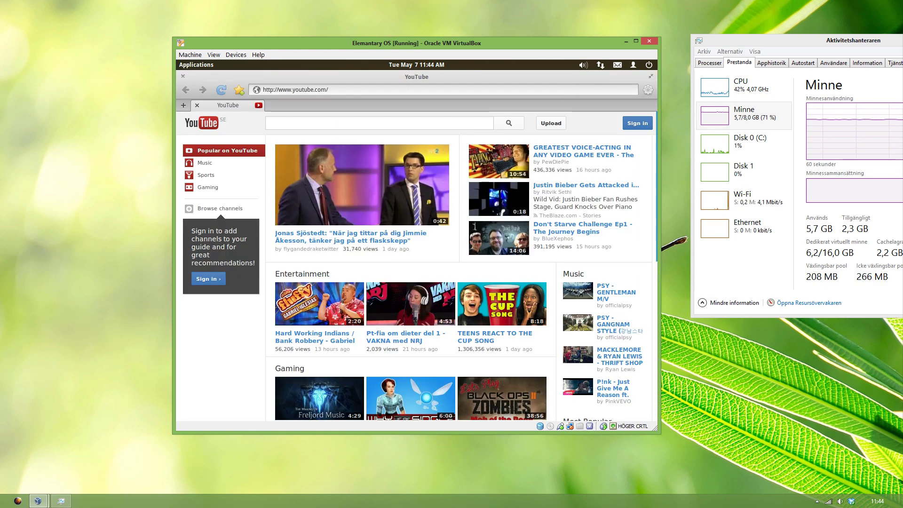
left_click_drag(385, 130, 434, 153)
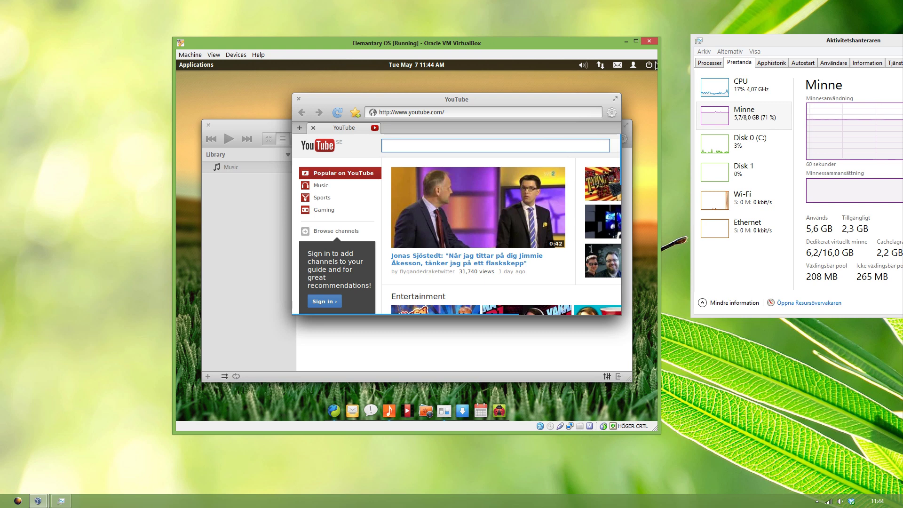
mouse_move(656, 61)
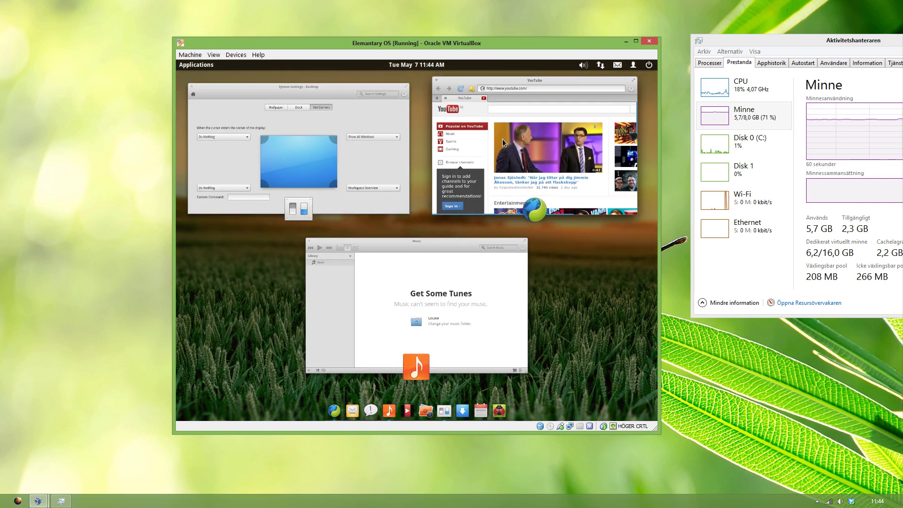
Step: Close the YouTube browser, Music and Desktop settings windows
left_click(503, 144)
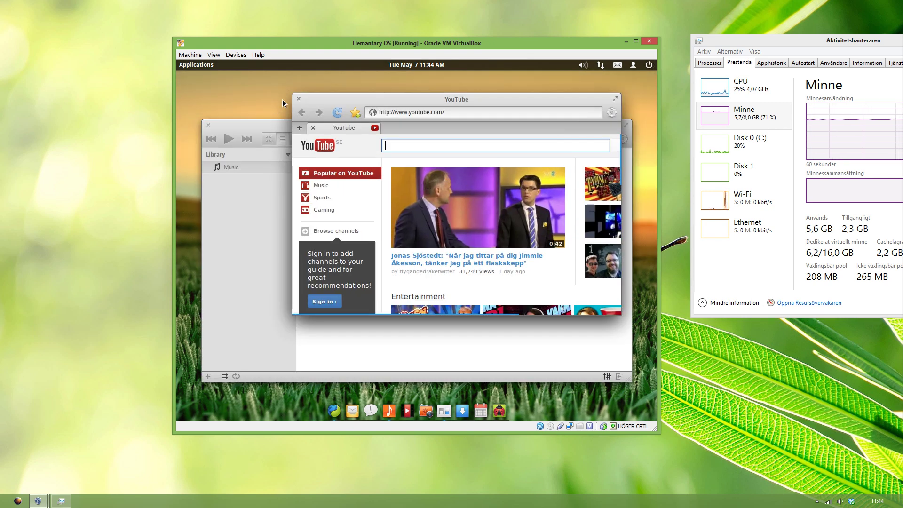
left_click(298, 98)
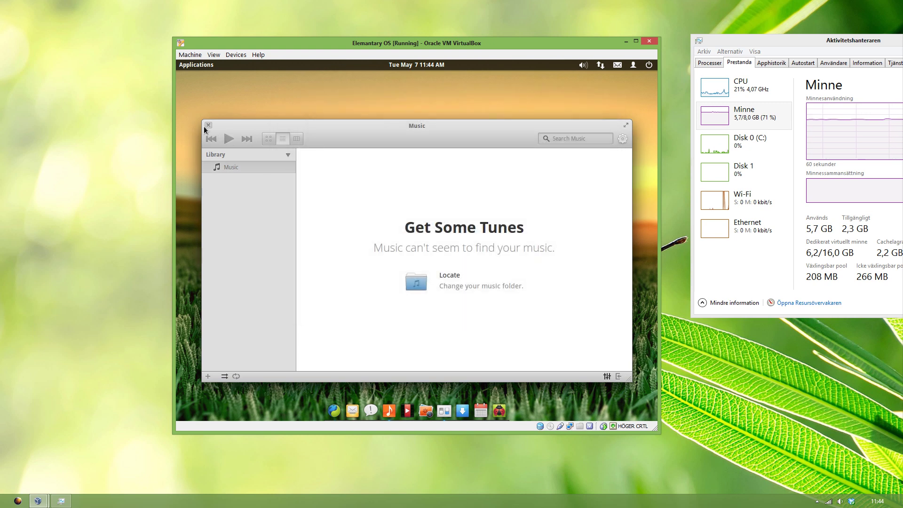
left_click(209, 125)
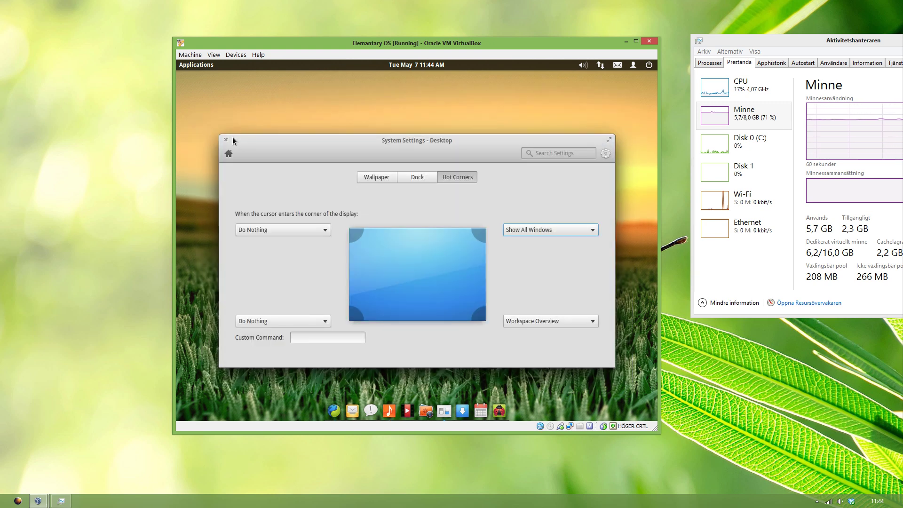
left_click(225, 140)
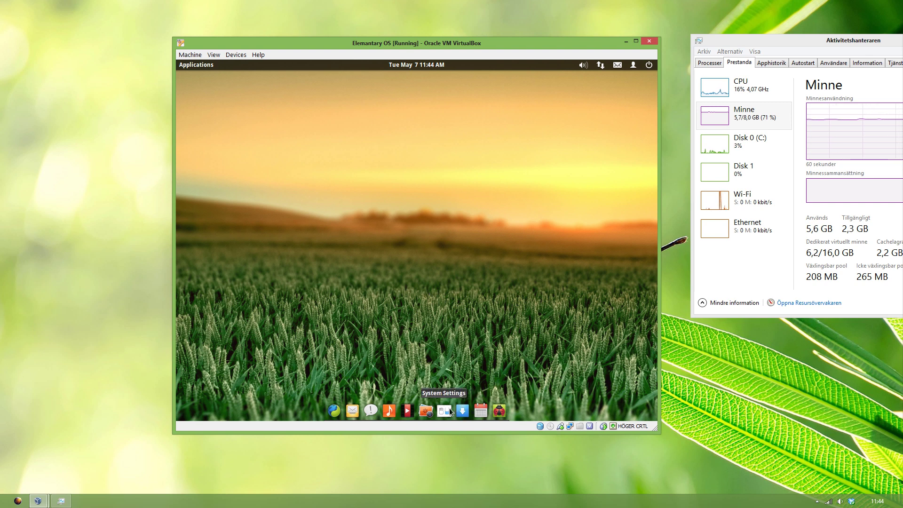
left_click(203, 66)
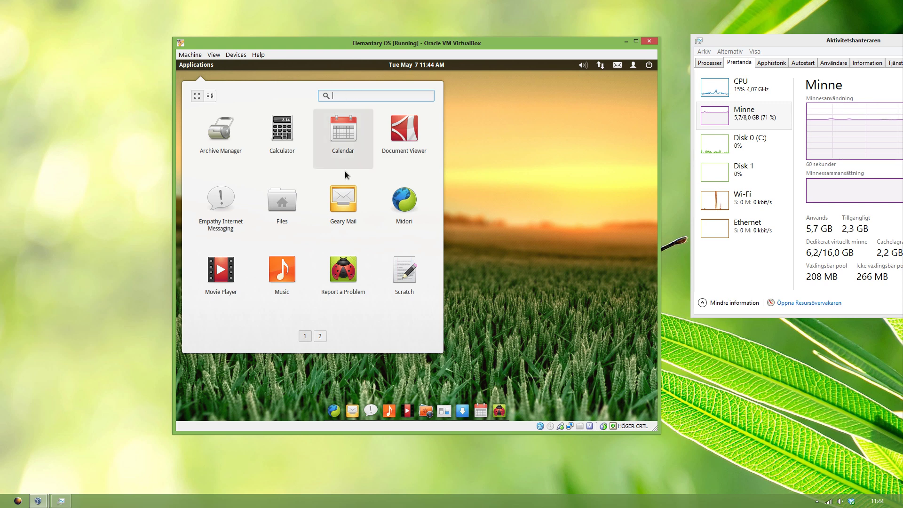
left_click(319, 337)
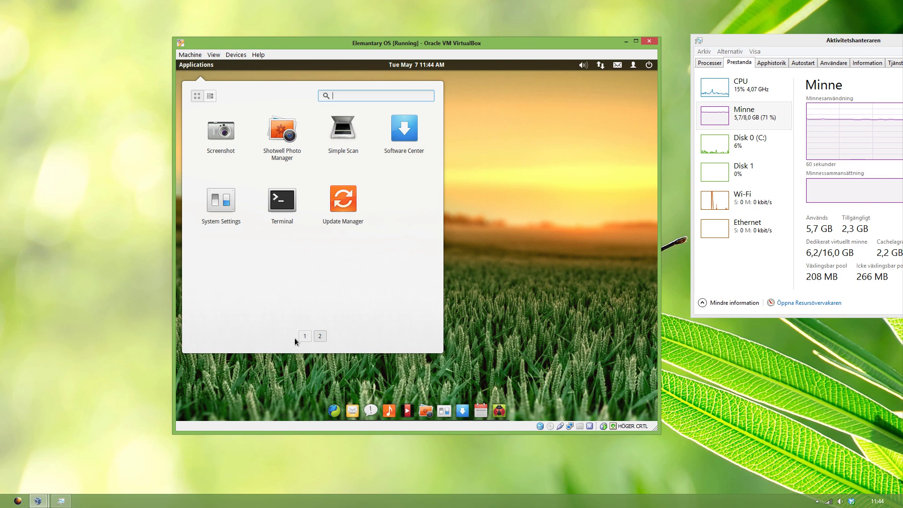
left_click(304, 336)
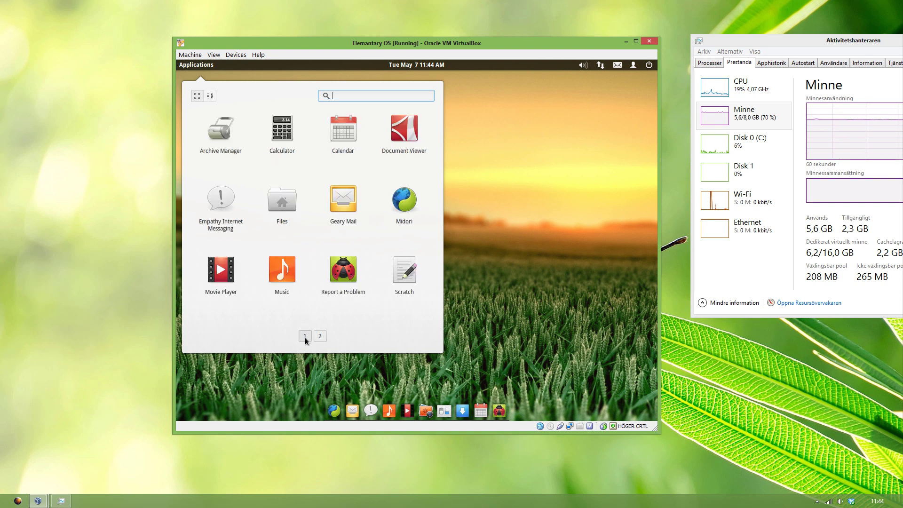
left_click(449, 309)
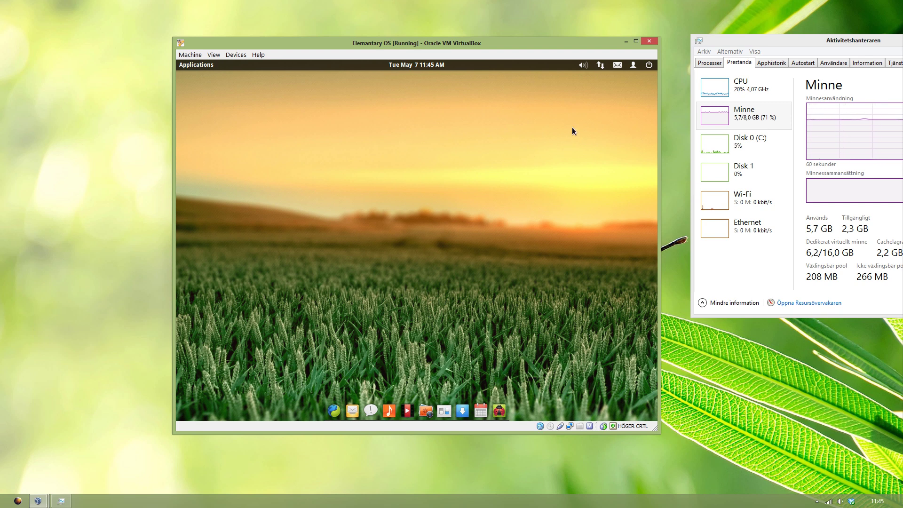
Step: Log out of the elementary OS guest session from the power menu and confirm
left_click(647, 65)
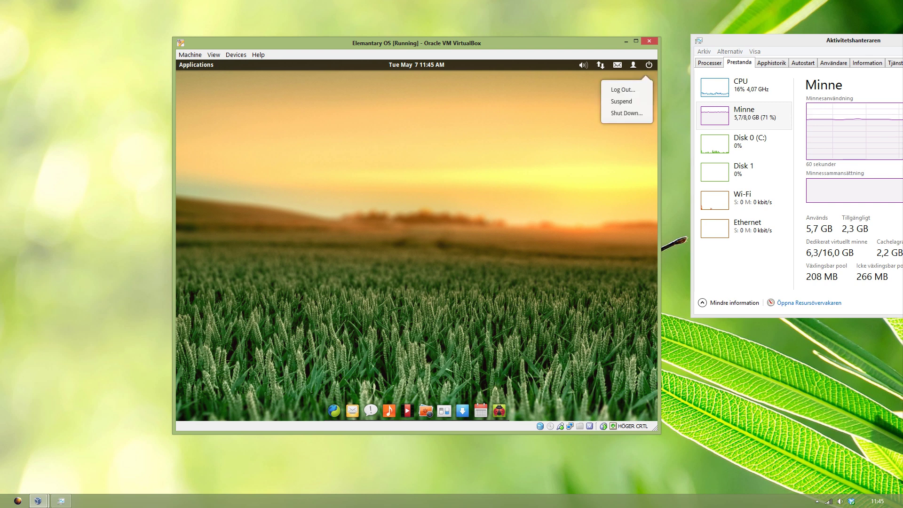
left_click(647, 66)
left_click(647, 65)
left_click(622, 89)
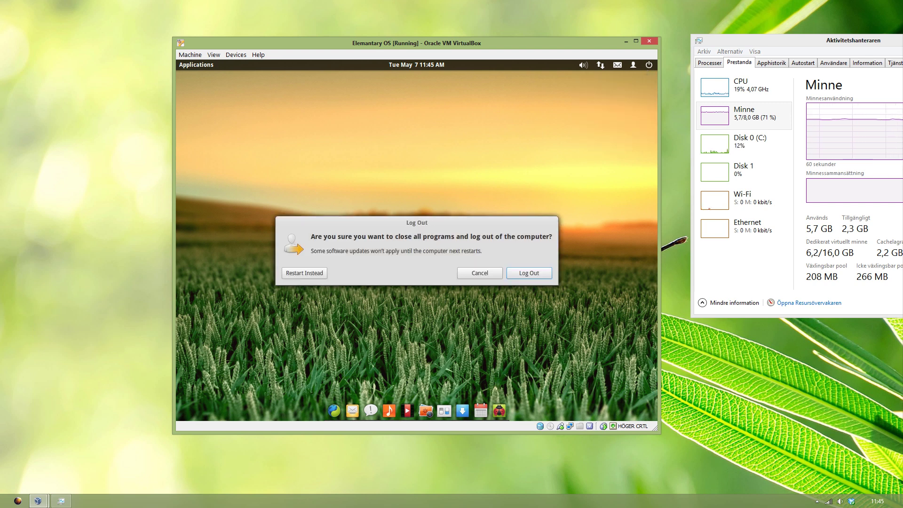
left_click(523, 278)
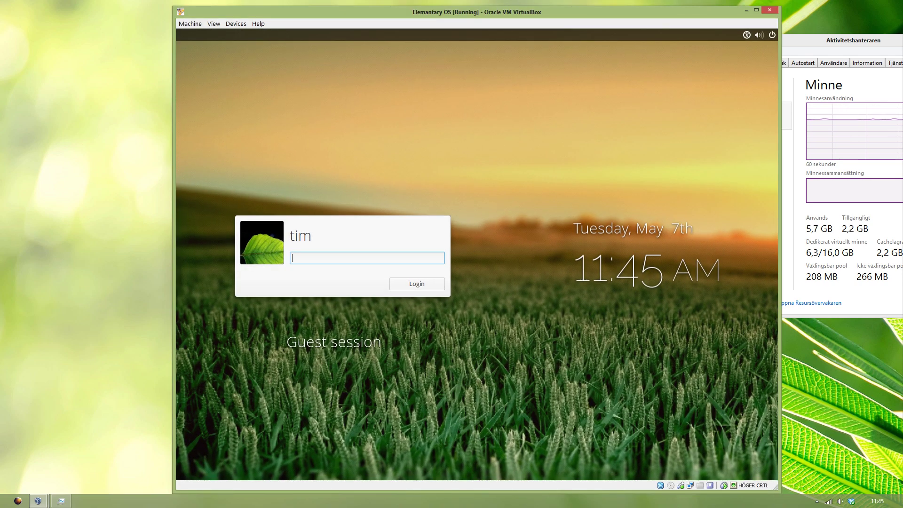
Step: Enter the account password at the login screen to sign back in
type("***")
key("BackSpace")
key("BackSpace")
key("BackSpace")
type("********")
key("Return")
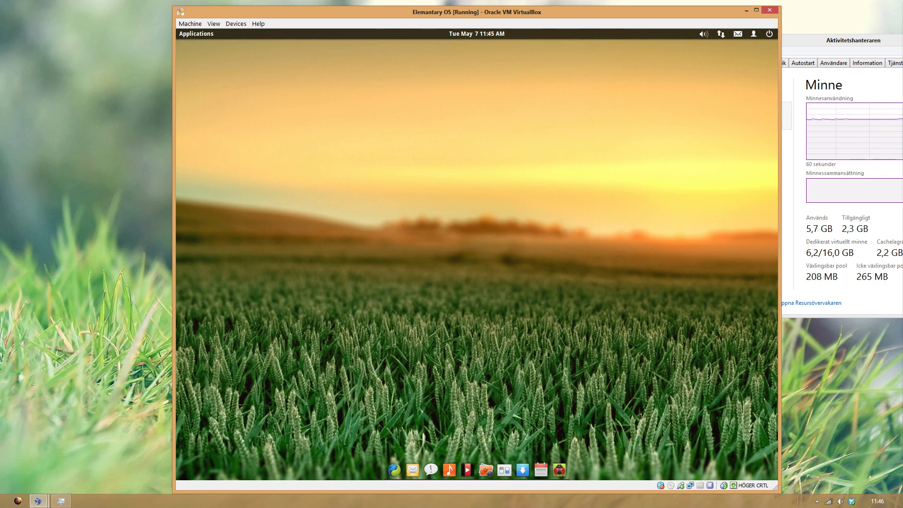
Step: Shut down the elementary OS guest from its power menu and confirm
left_click(769, 33)
left_click(745, 81)
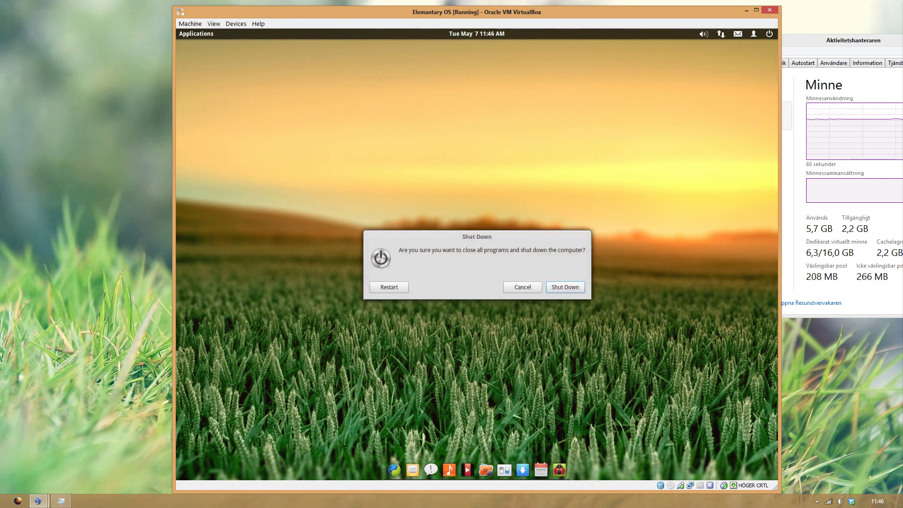
key("Return")
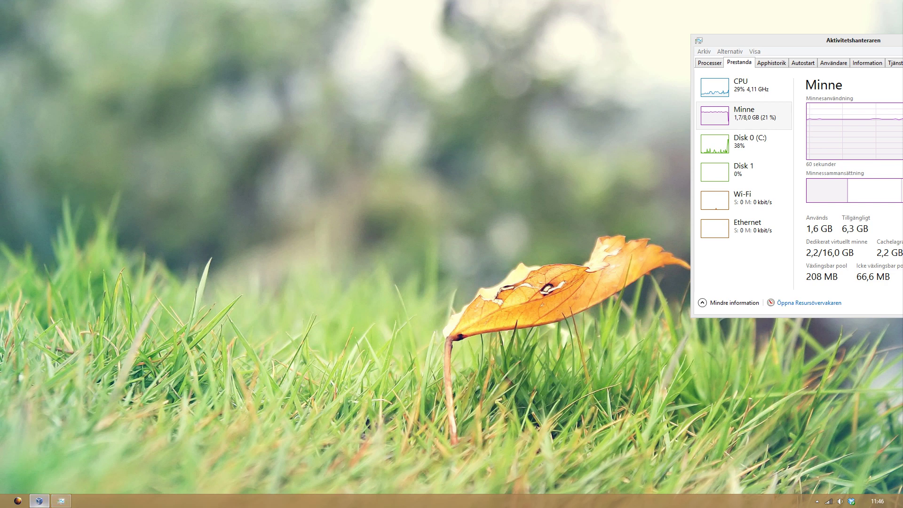
Step: Arrange VirtualBox Manager at the upper left beside Task Manager, showing the VM Powered Off
left_click(39, 500)
left_click_drag(423, 105, 202, 87)
left_click_drag(771, 40, 520, 81)
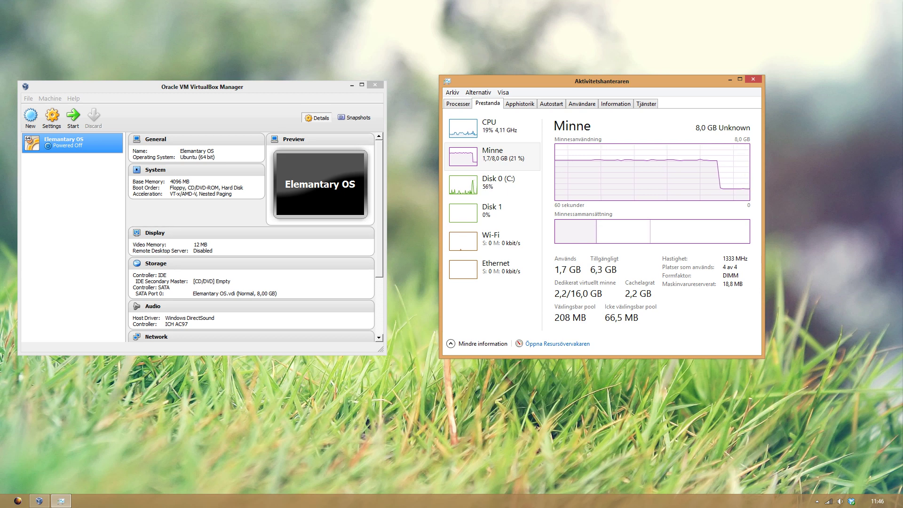
key("alt+Tab")
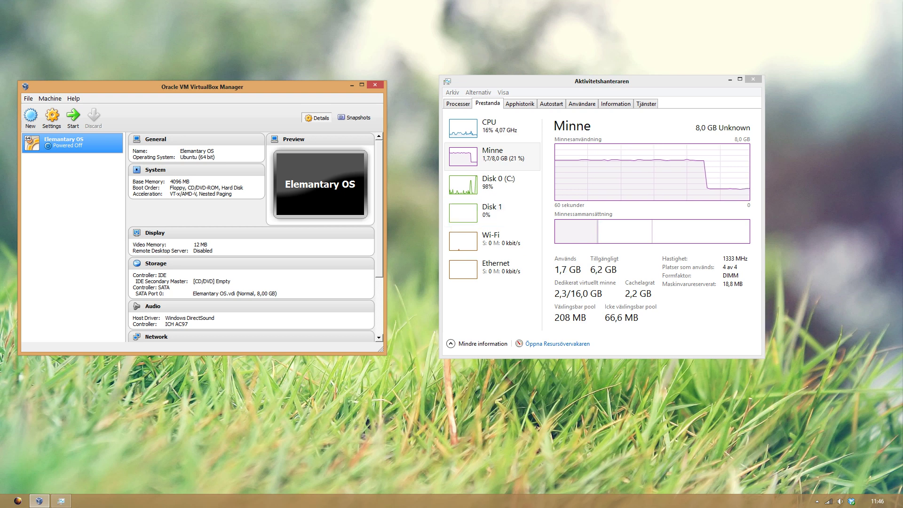
key("alt+Tab")
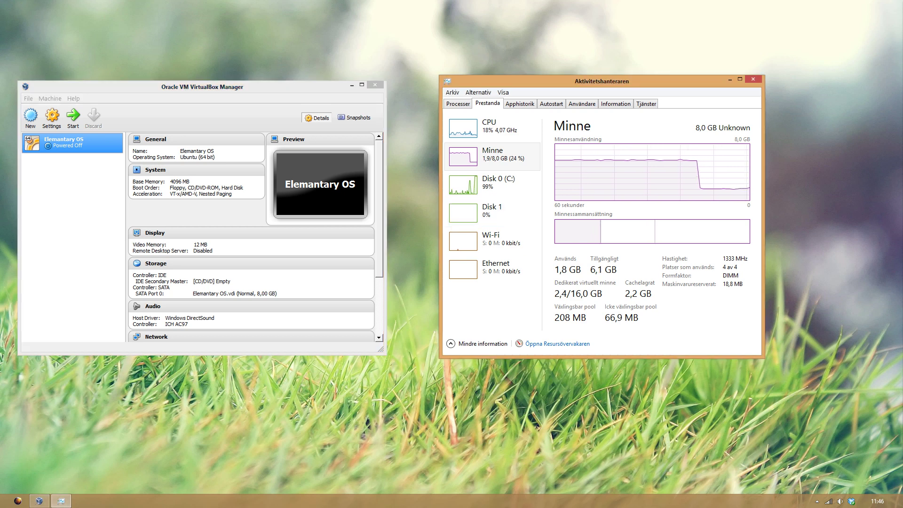